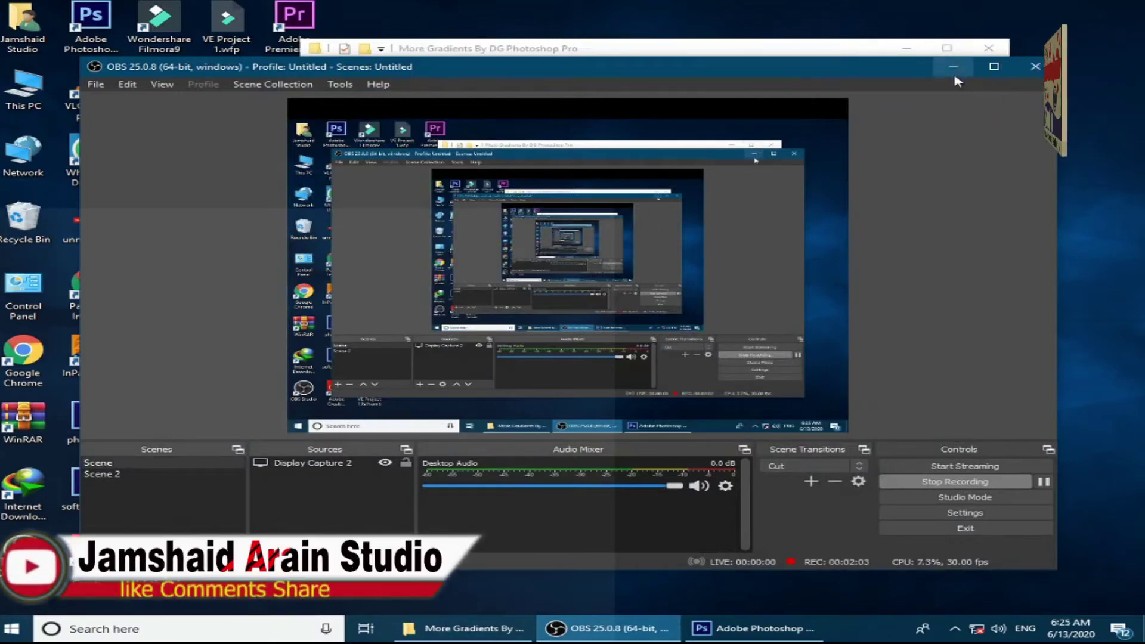
Step: Maximize the More Gradients folder window and look through the files in its parent folder, Festival Gradients By DG Photoshop Pro
left_click(953, 69)
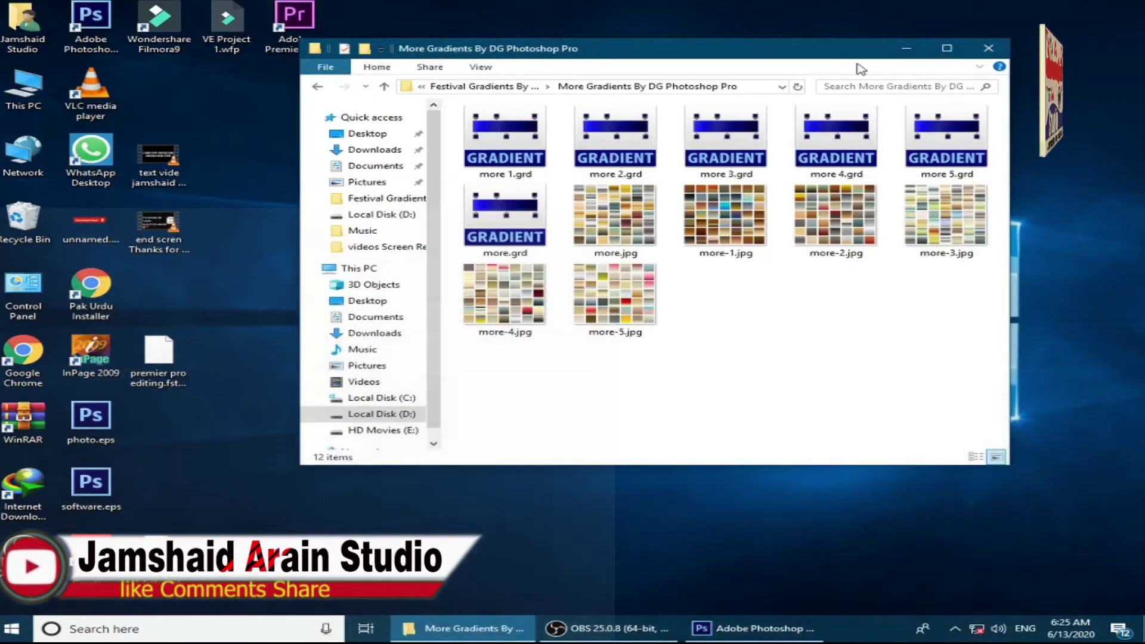
left_click_drag(298, 143, 53, 142)
left_click(944, 50)
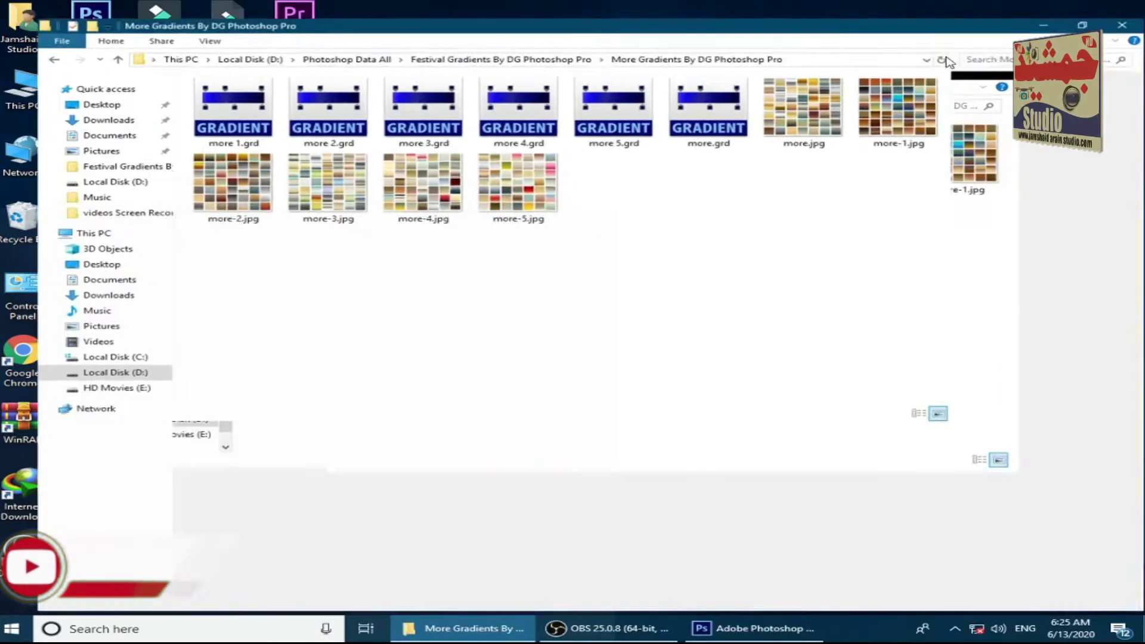
left_click(7, 39)
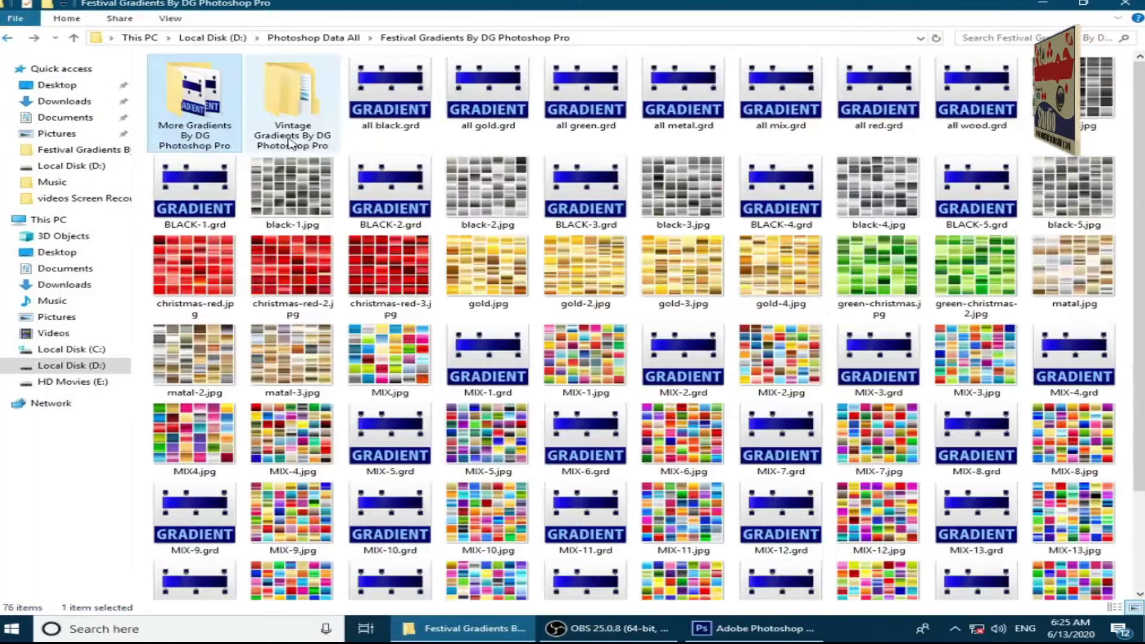
scroll(319, 160, "down", 2)
left_click(200, 149)
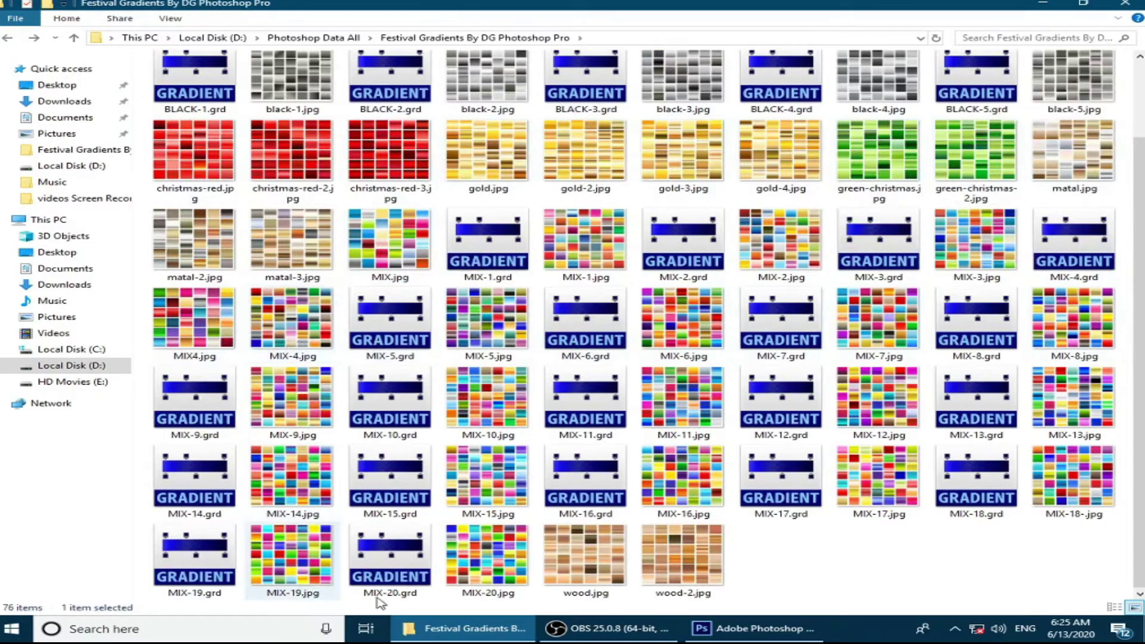
scroll(416, 209, "up", 3)
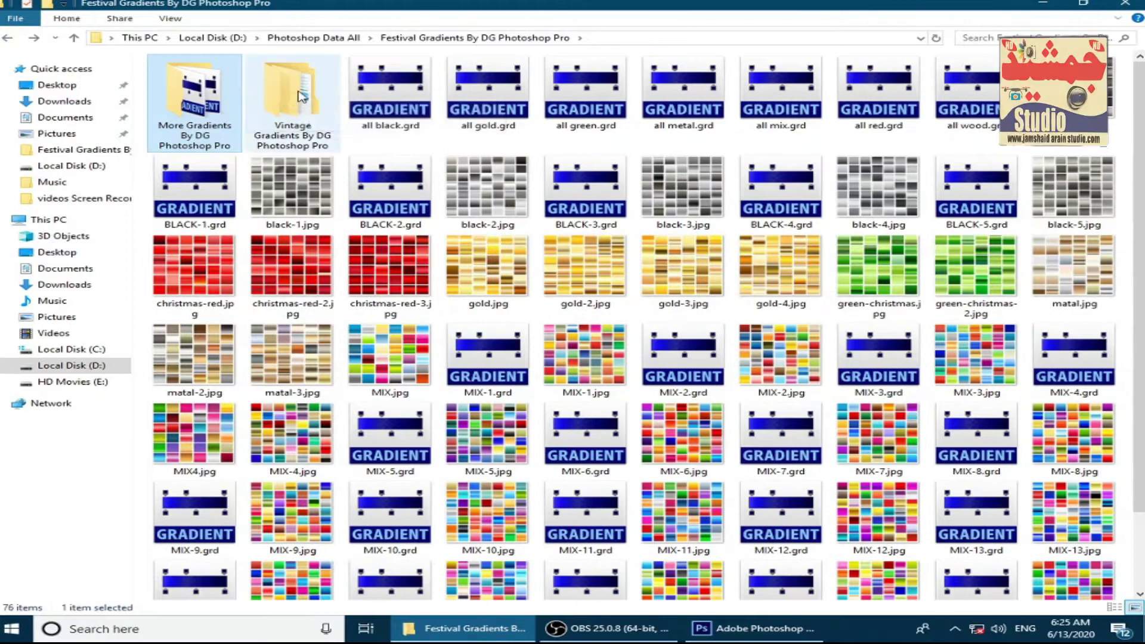
Step: Open the nested Vintage Gradients By DG Photoshop Pro folder and show its files as large thumbnails
double_click(302, 97)
double_click(254, 84)
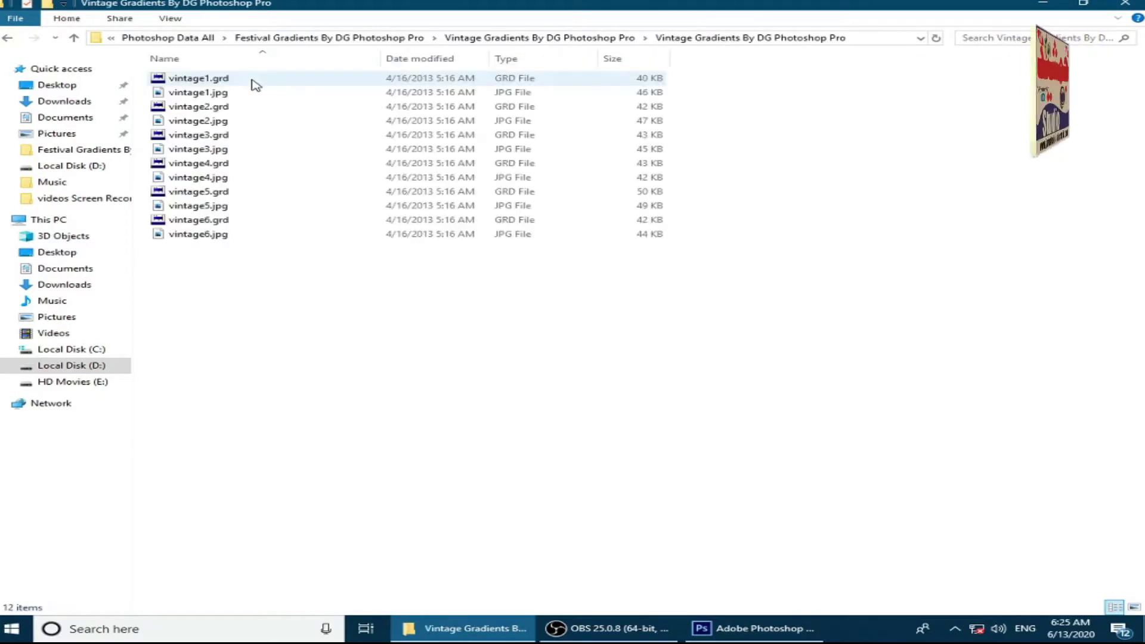
left_click(1135, 606)
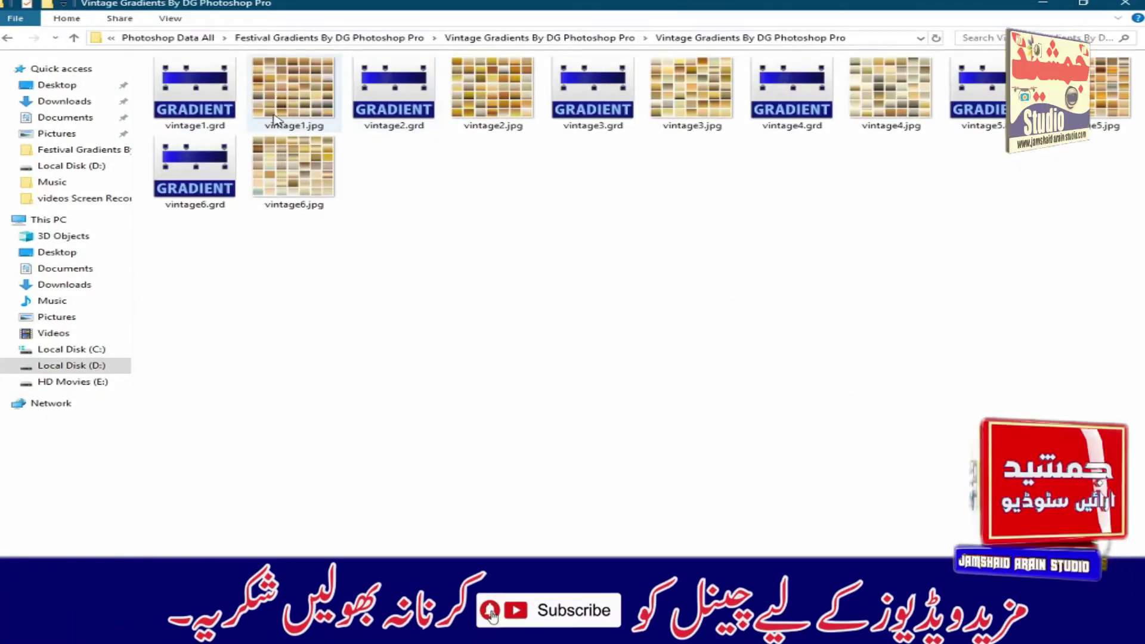
Step: View the contents of the More Gradients By DG Photoshop Pro folder and return to Local Disk (D:)
key("BackSpace")
key("BackSpace")
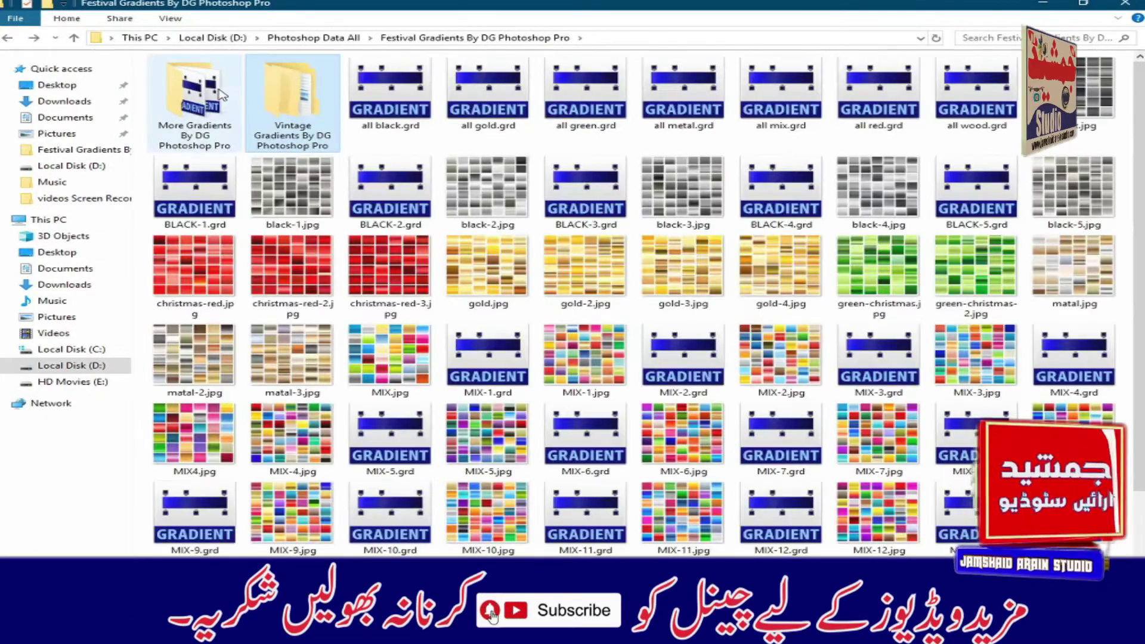
double_click(180, 99)
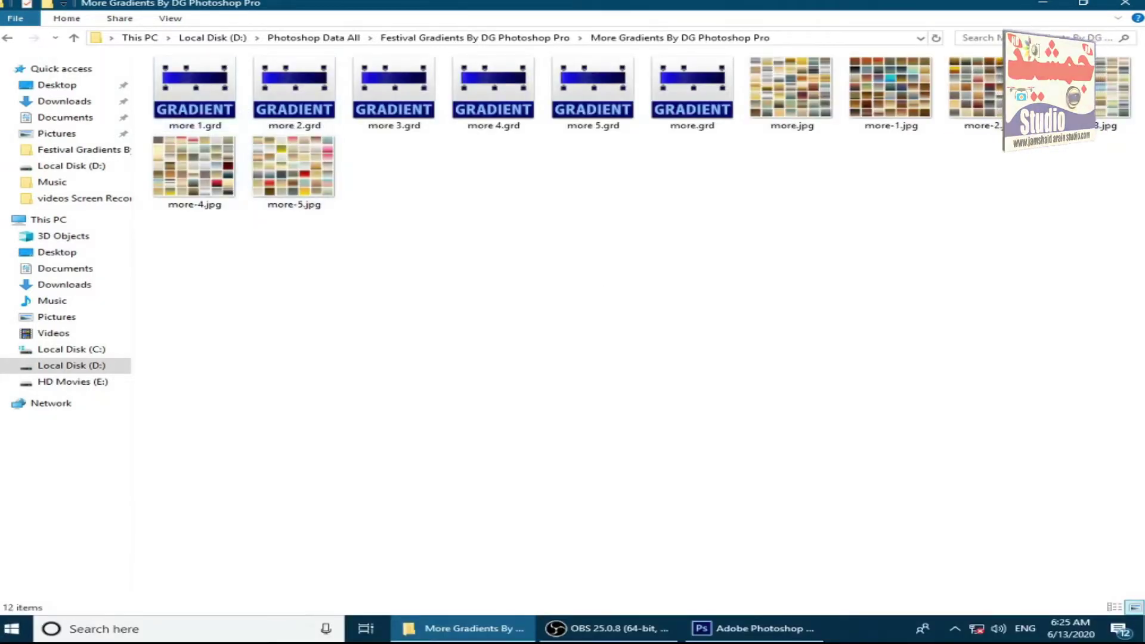
left_click(6, 41)
left_click(5, 41)
left_click(6, 40)
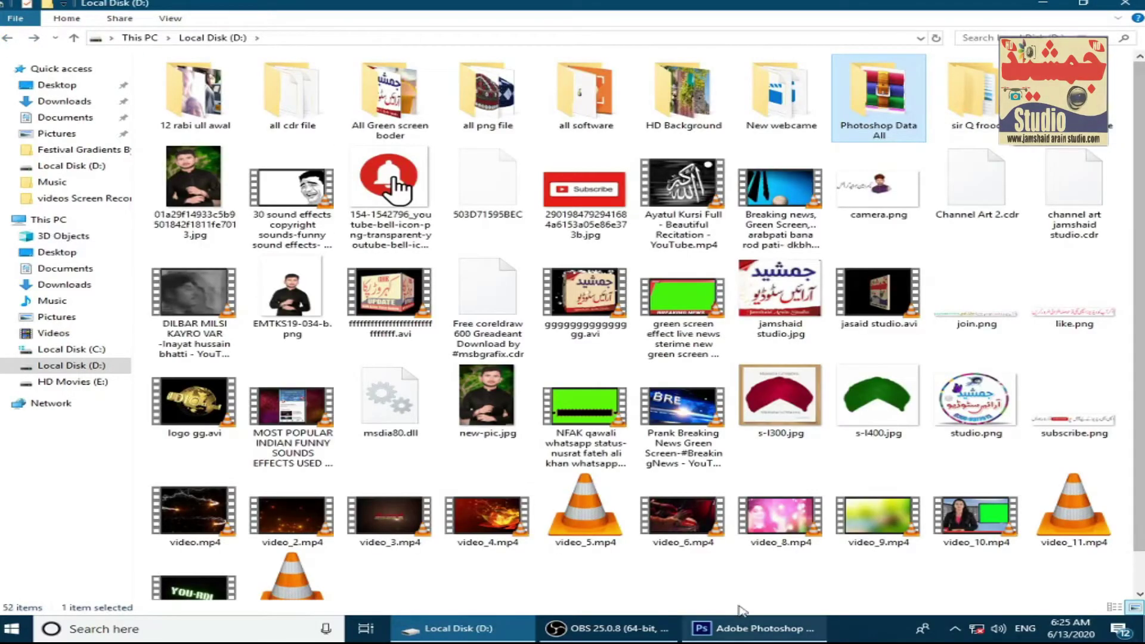
Step: Pause the screen recording in OBS and switch to Photoshop with the OBS window minimized
left_click(608, 629)
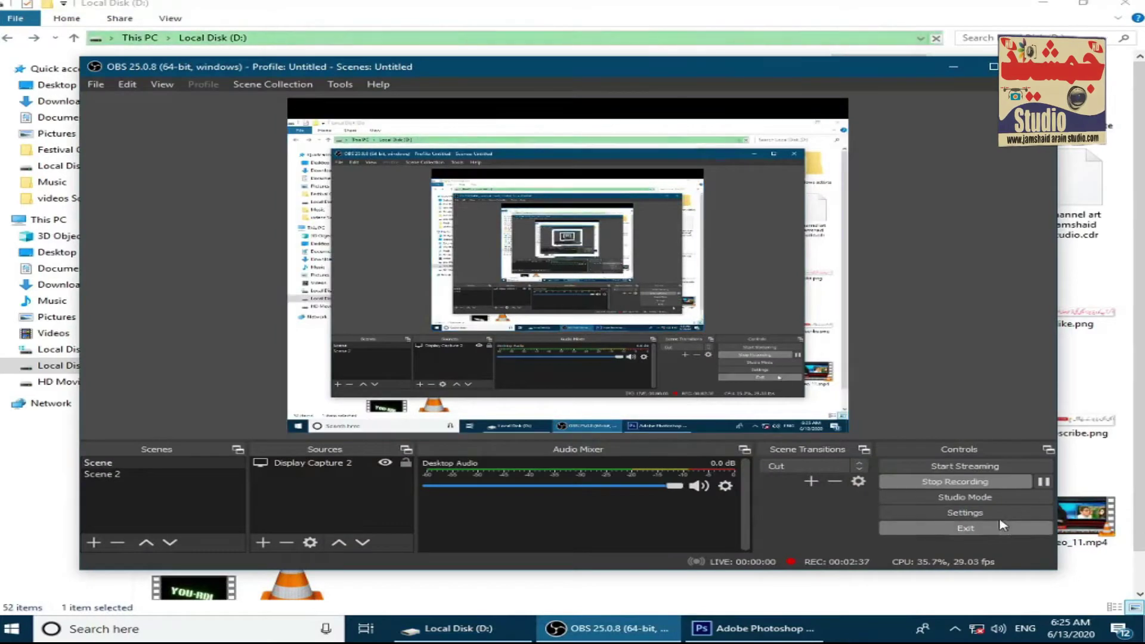
left_click(1043, 481)
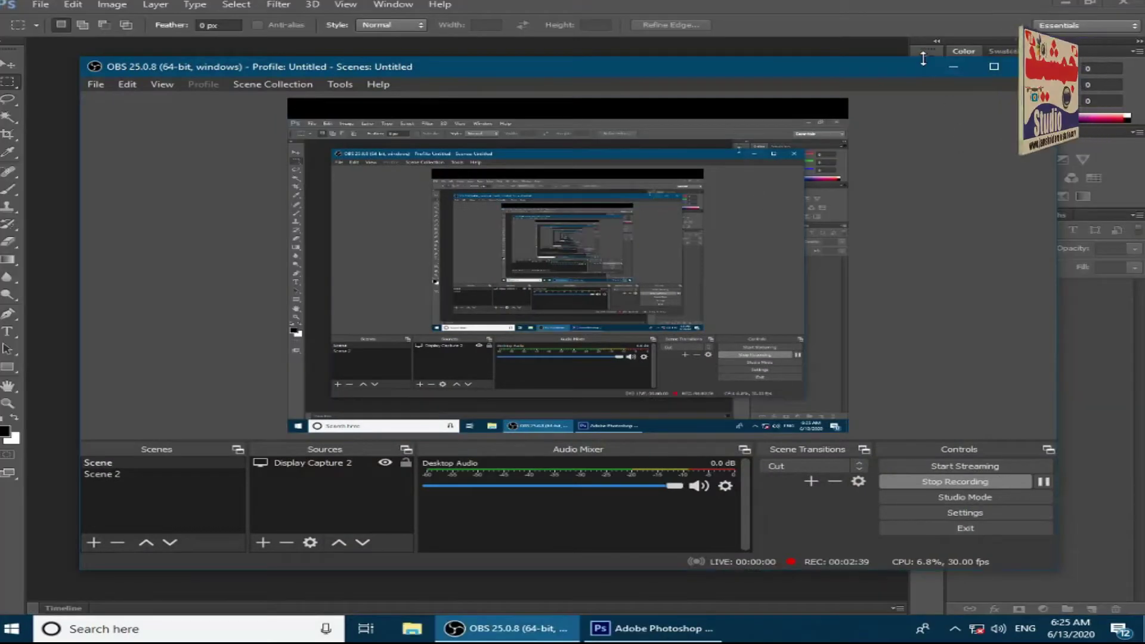
left_click(945, 71)
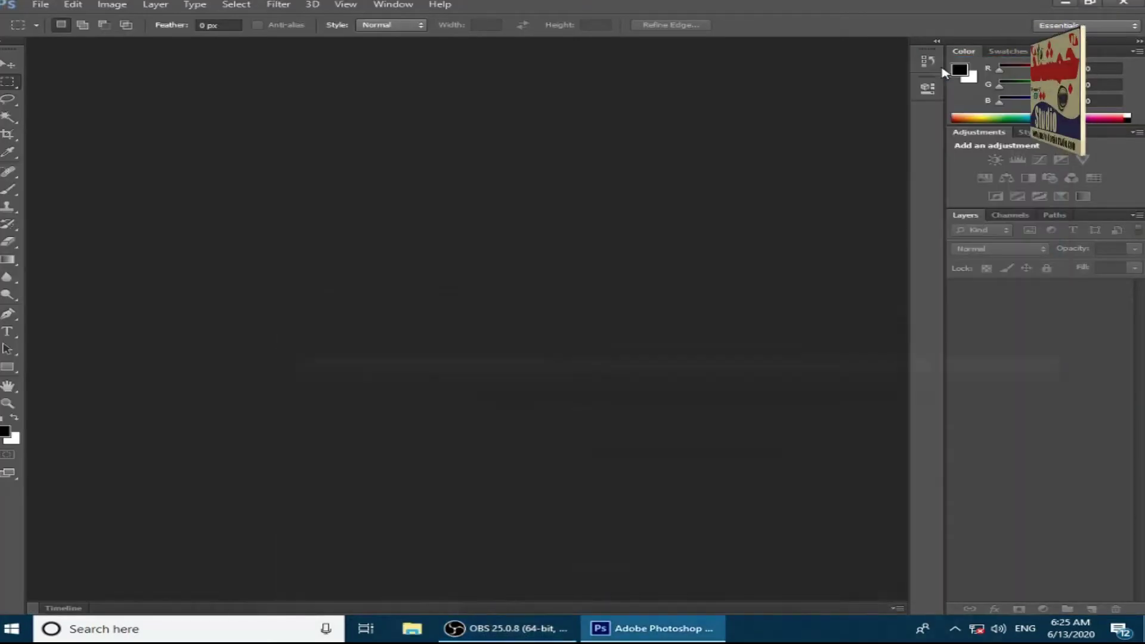
Step: Activate the Gradient tool and enlarge its preset picker to cover most of the workspace
left_click(8, 260)
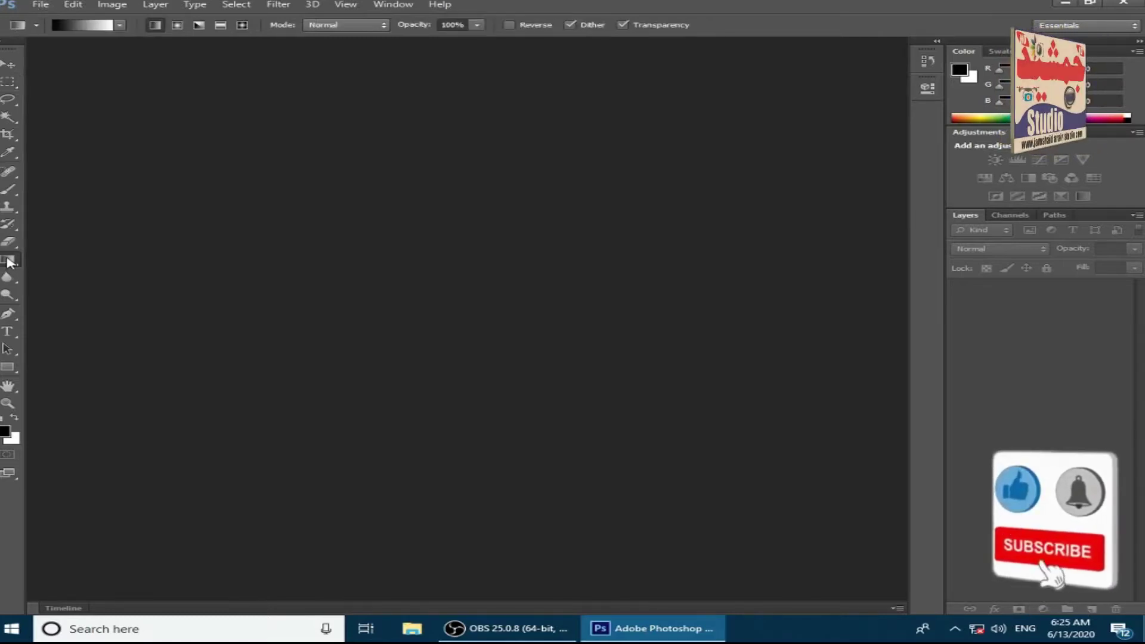
left_click(118, 26)
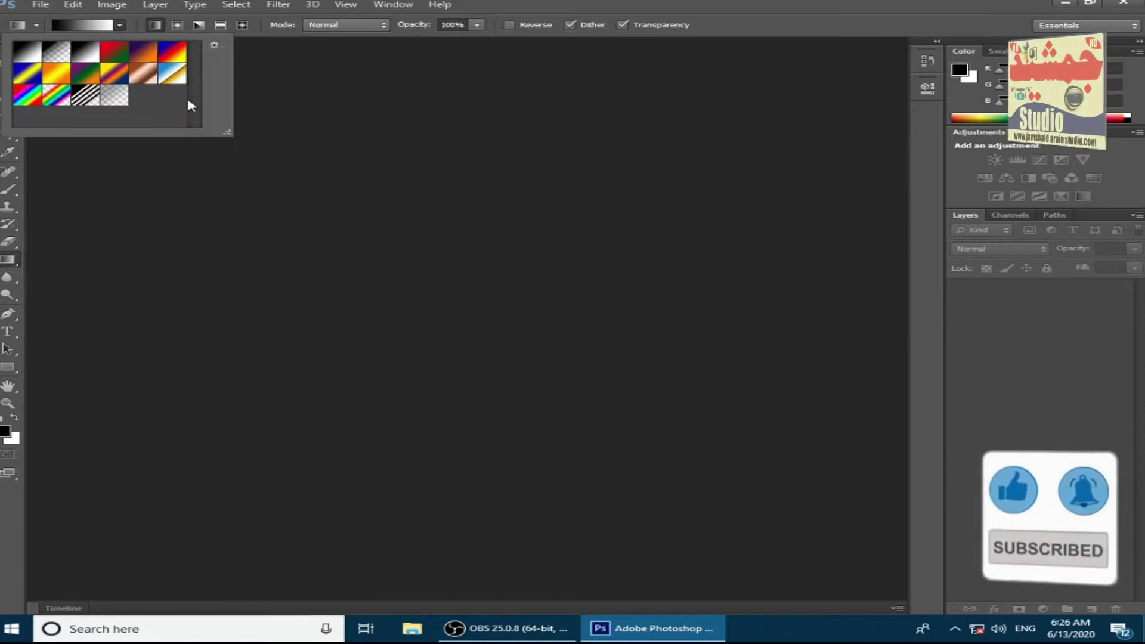
left_click_drag(227, 132, 856, 490)
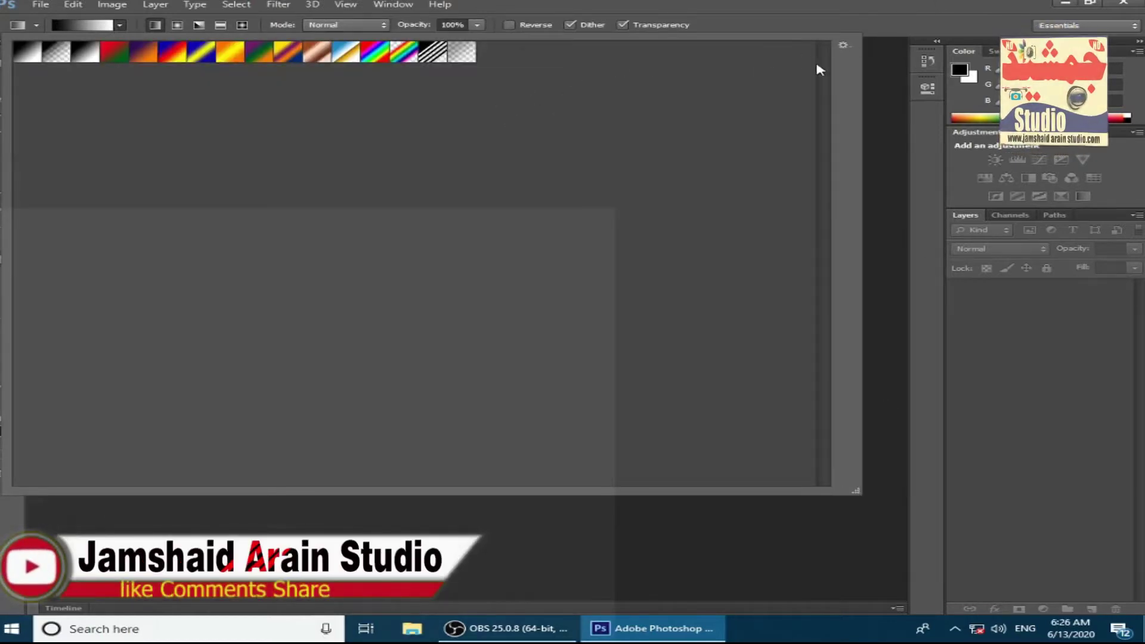
Step: Load the gradient set MIX-20.grd from Photoshop Data All > Festival Gradients By DG Photoshop Pro on drive D into the presets
left_click(842, 45)
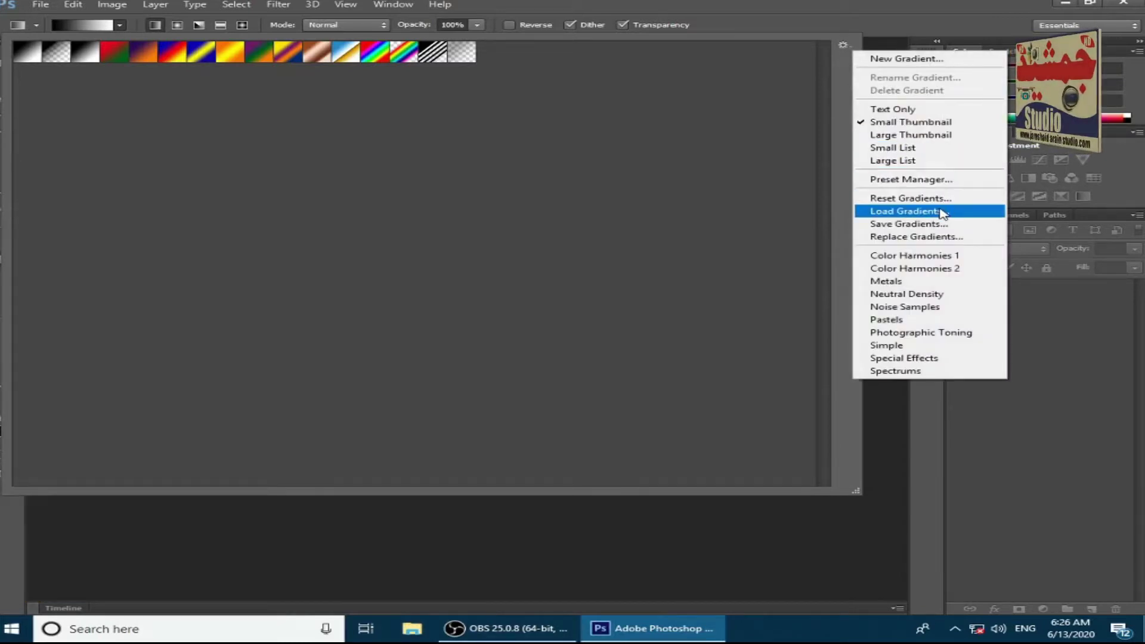
left_click(942, 211)
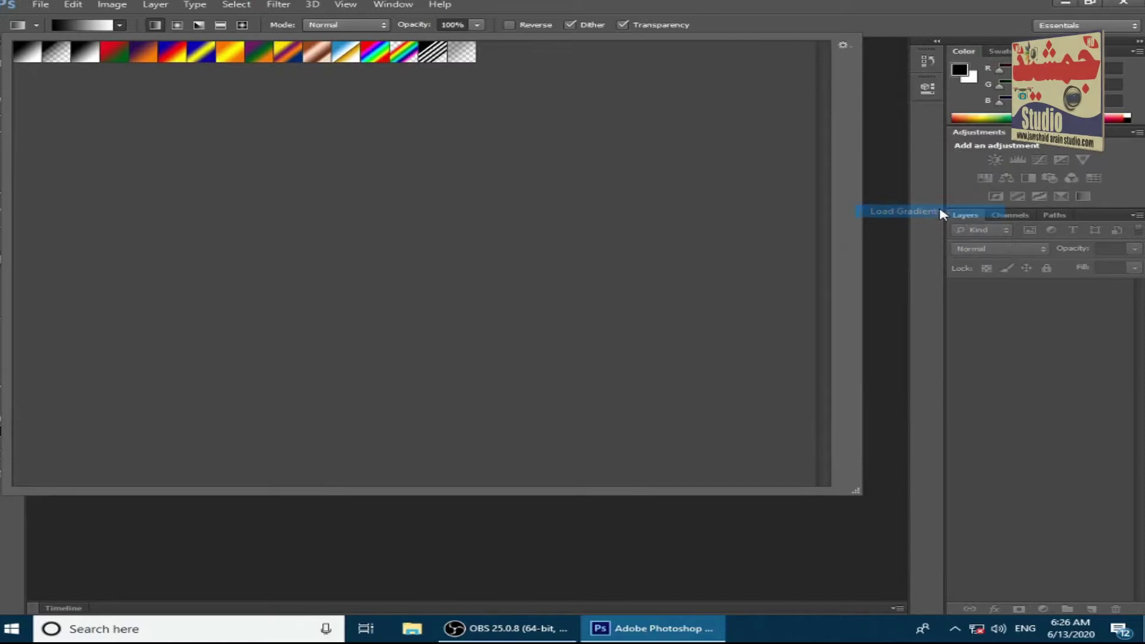
left_click(382, 304)
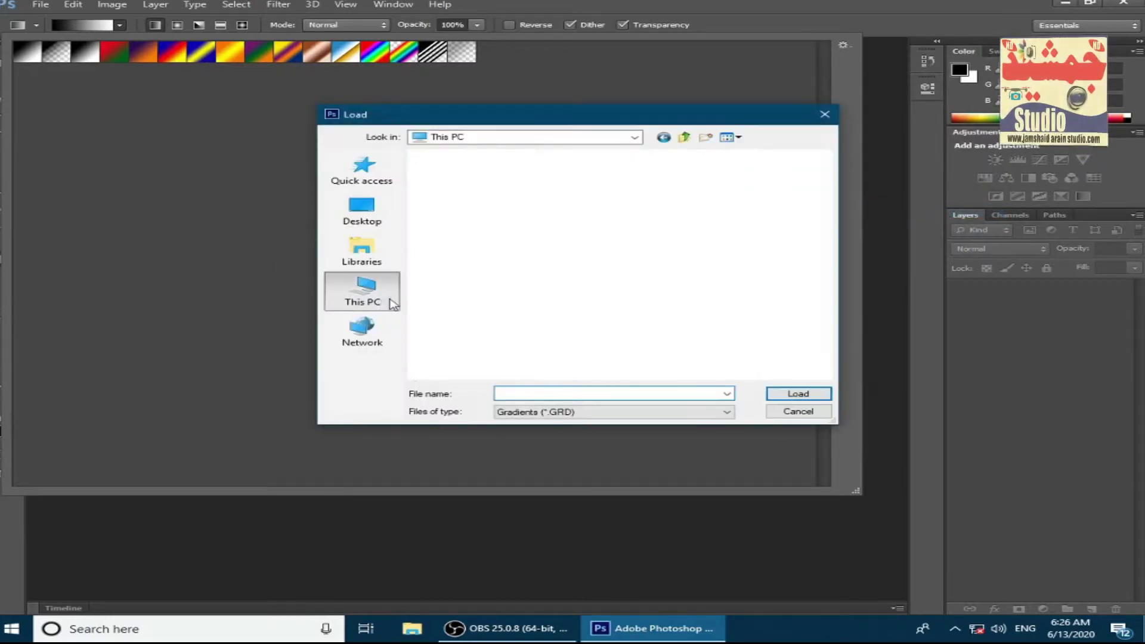
double_click(668, 332)
double_click(740, 331)
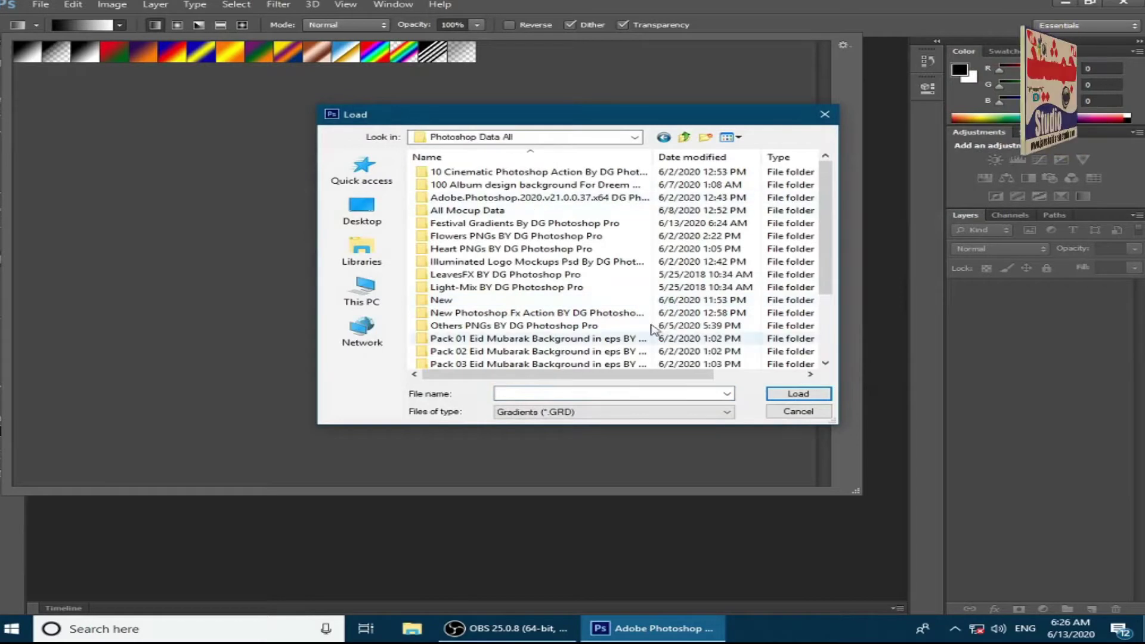
left_click(504, 229)
double_click(502, 230)
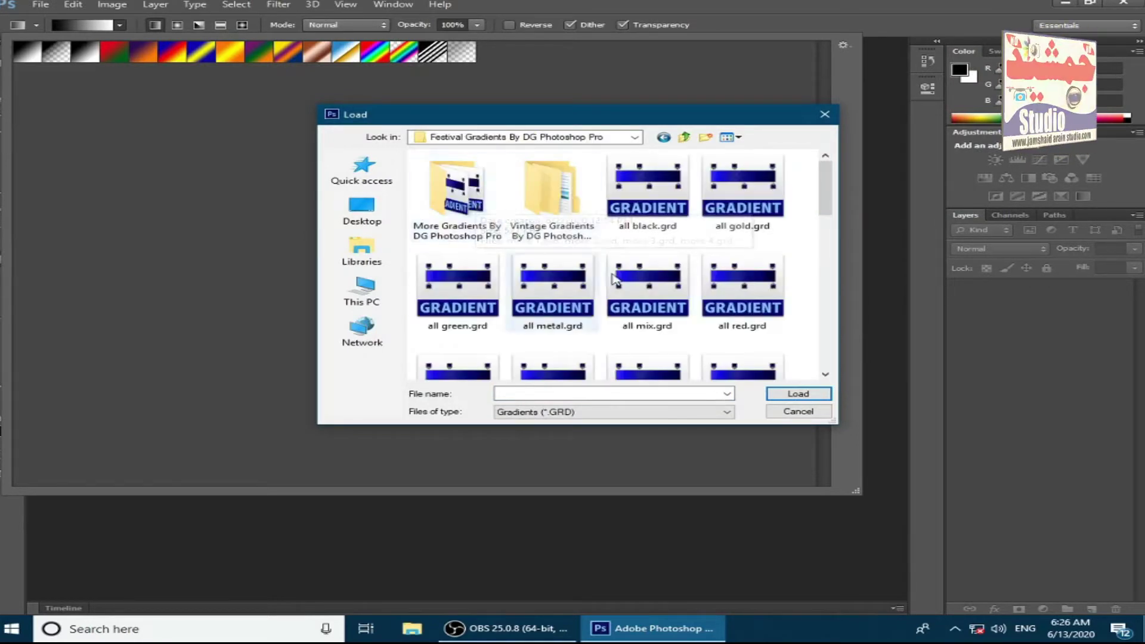
scroll(616, 280, "down", 10)
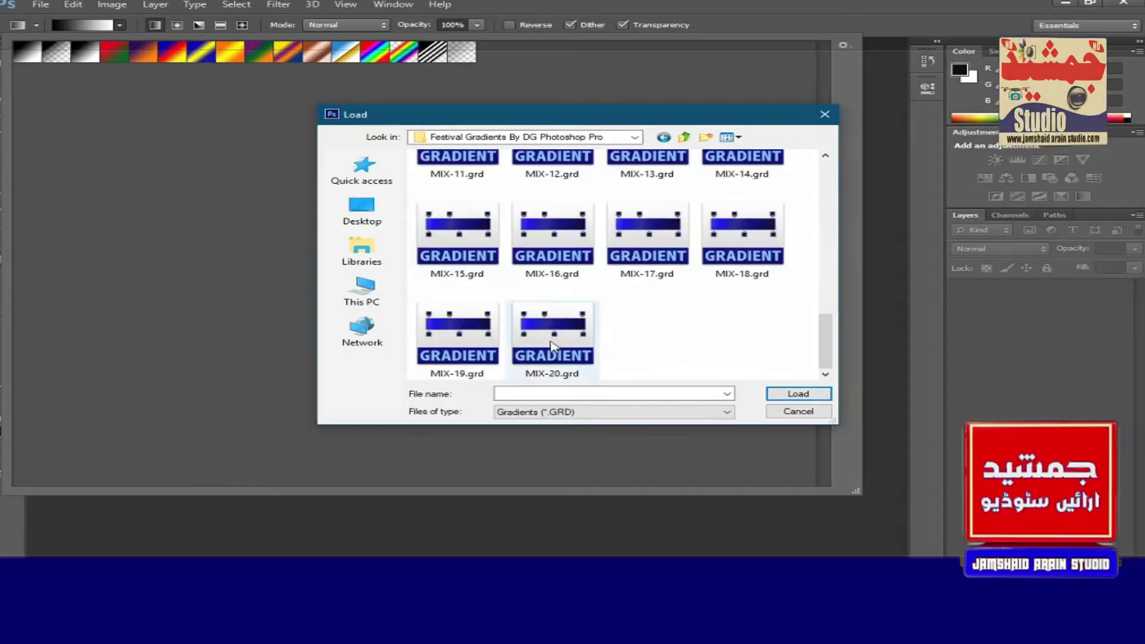
left_click(550, 327)
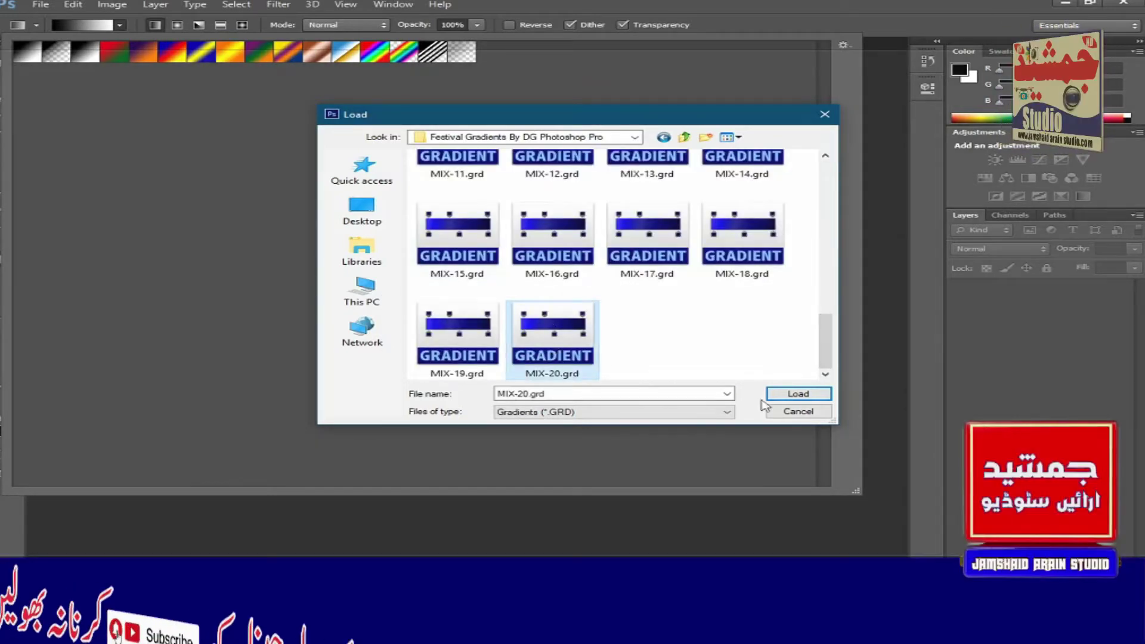
left_click(798, 394)
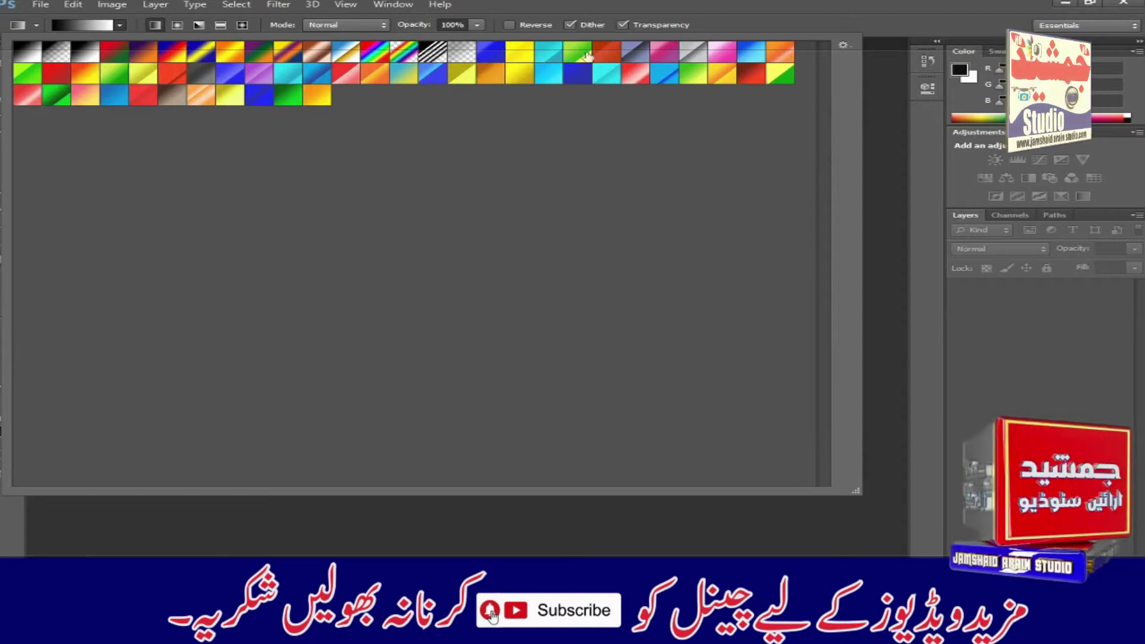
Step: Load the gradient set MIX-19.grd from the Festival Gradients folder into the presets
left_click(842, 44)
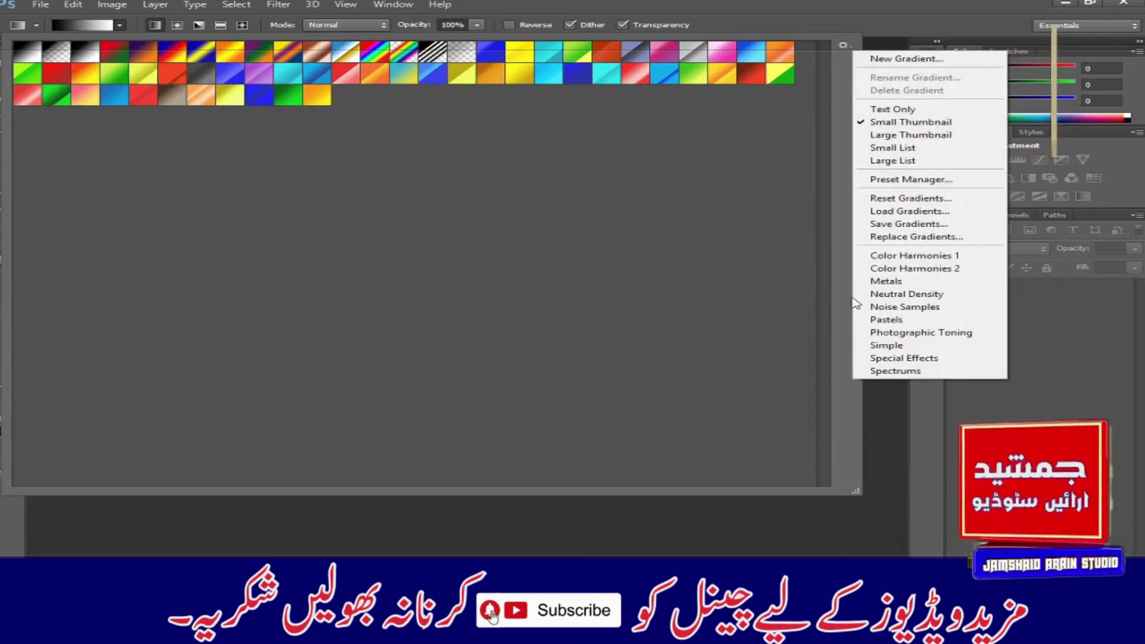
left_click(892, 210)
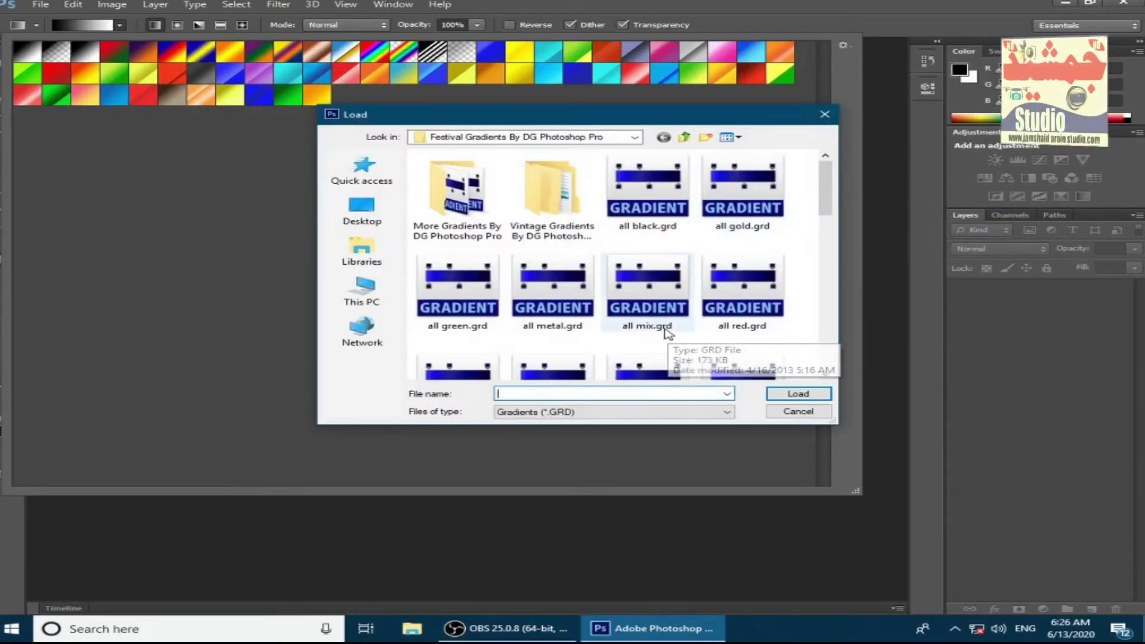
scroll(656, 337, "down", 8)
double_click(477, 341)
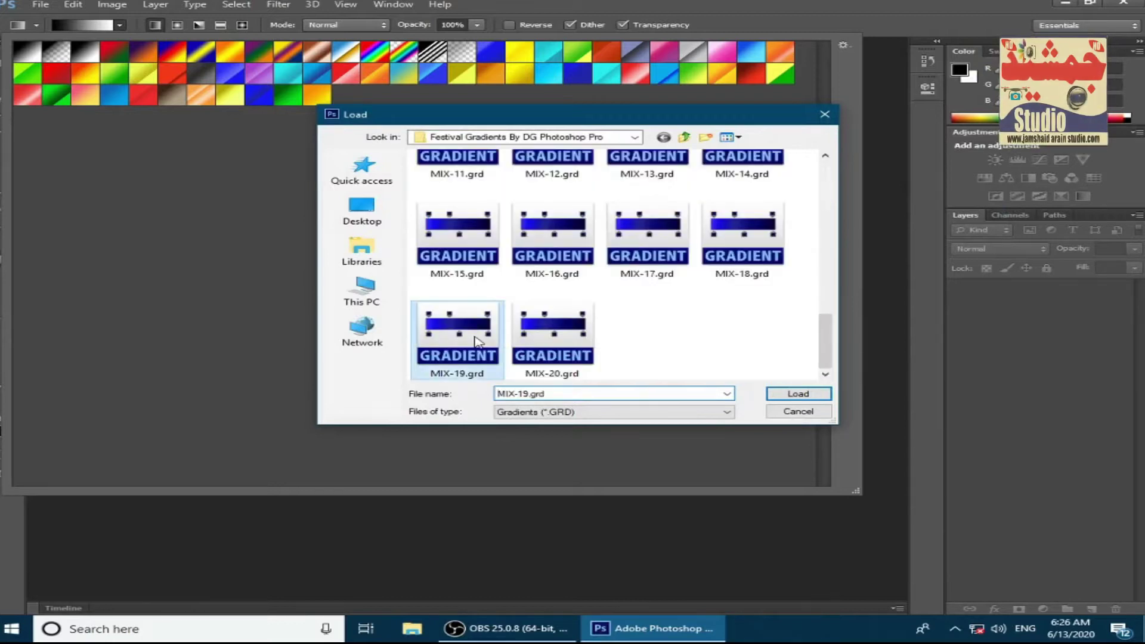
Step: Load the gradient set MIX-18.grd from the Festival Gradients folder into the presets
left_click(842, 46)
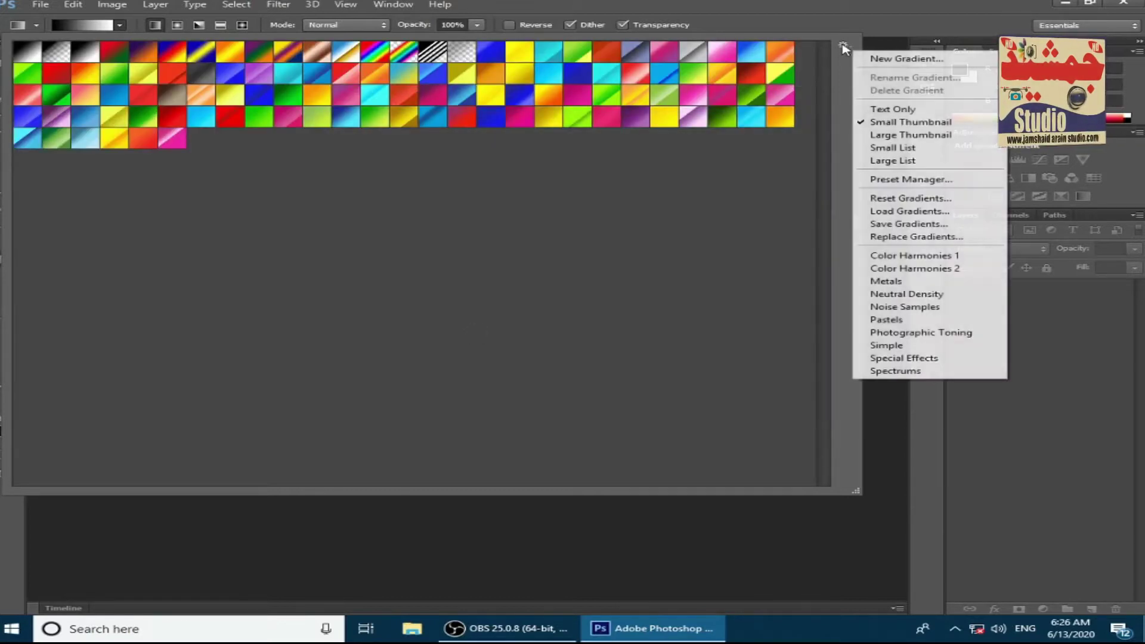
left_click(910, 211)
scroll(679, 301, "down", 8)
double_click(739, 237)
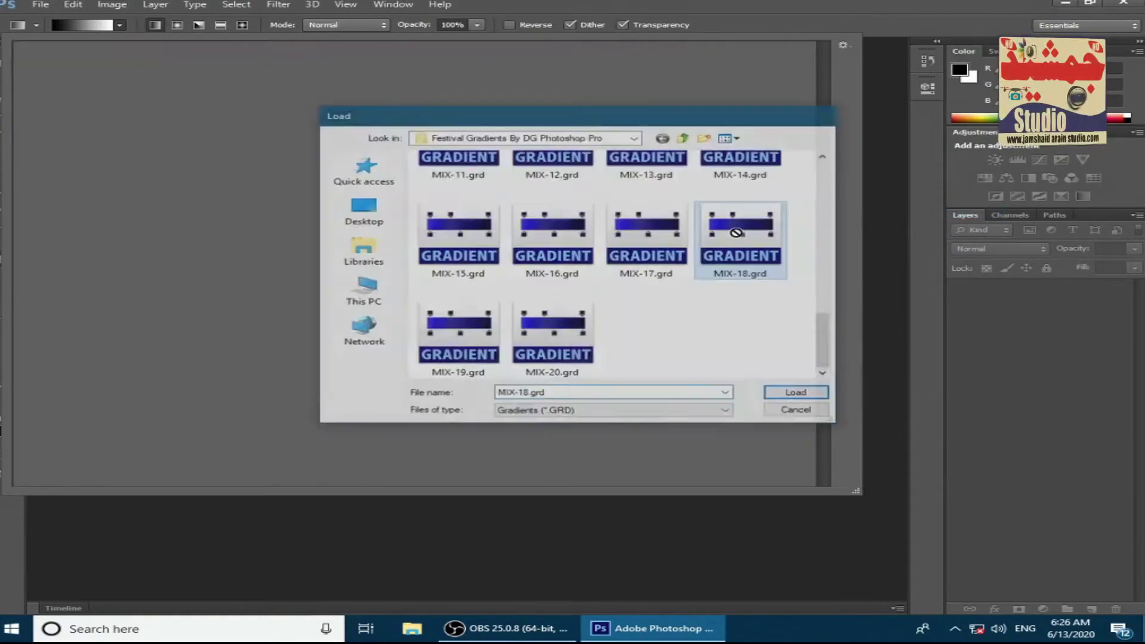
Step: Load the gradient set MIX-17.grd from the Festival Gradients folder into the presets
left_click(842, 46)
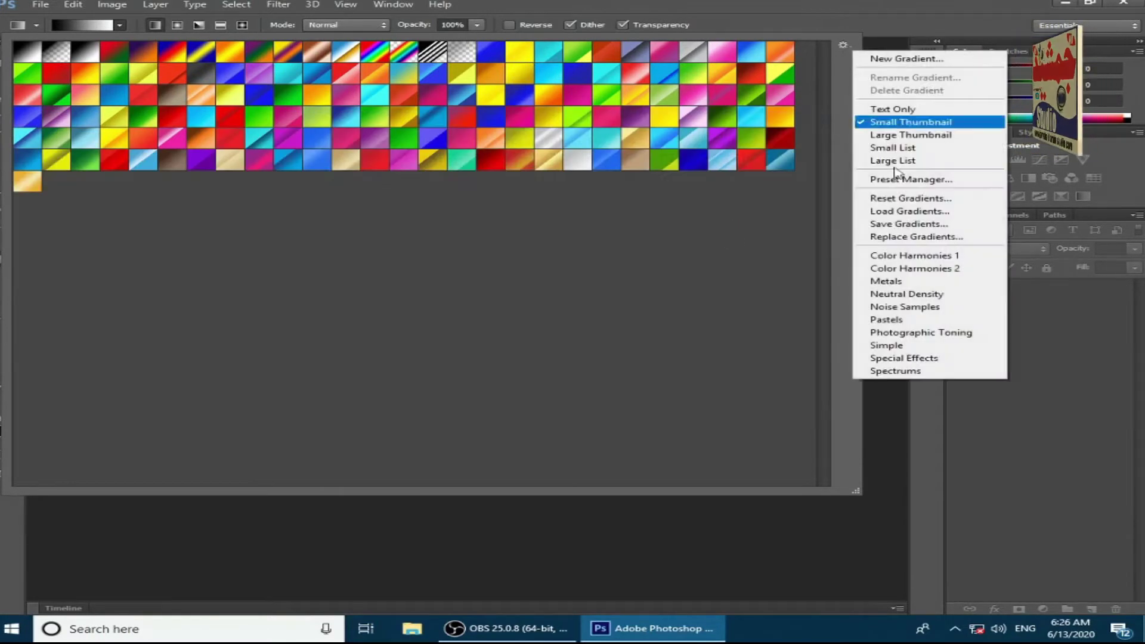
left_click(906, 212)
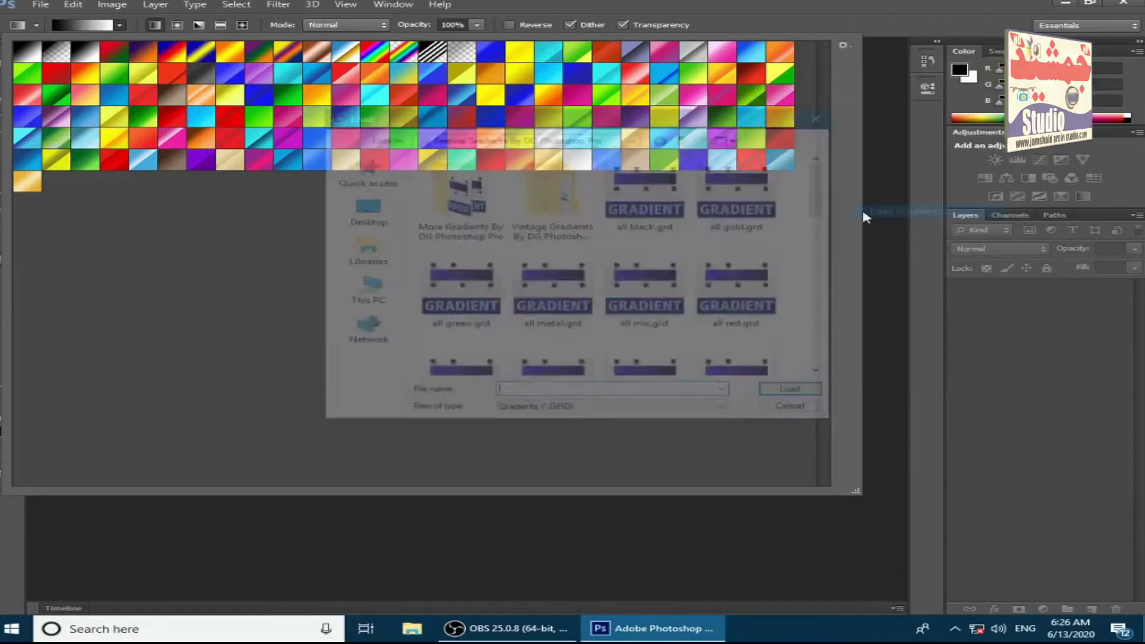
scroll(605, 322, "down", 8)
double_click(636, 239)
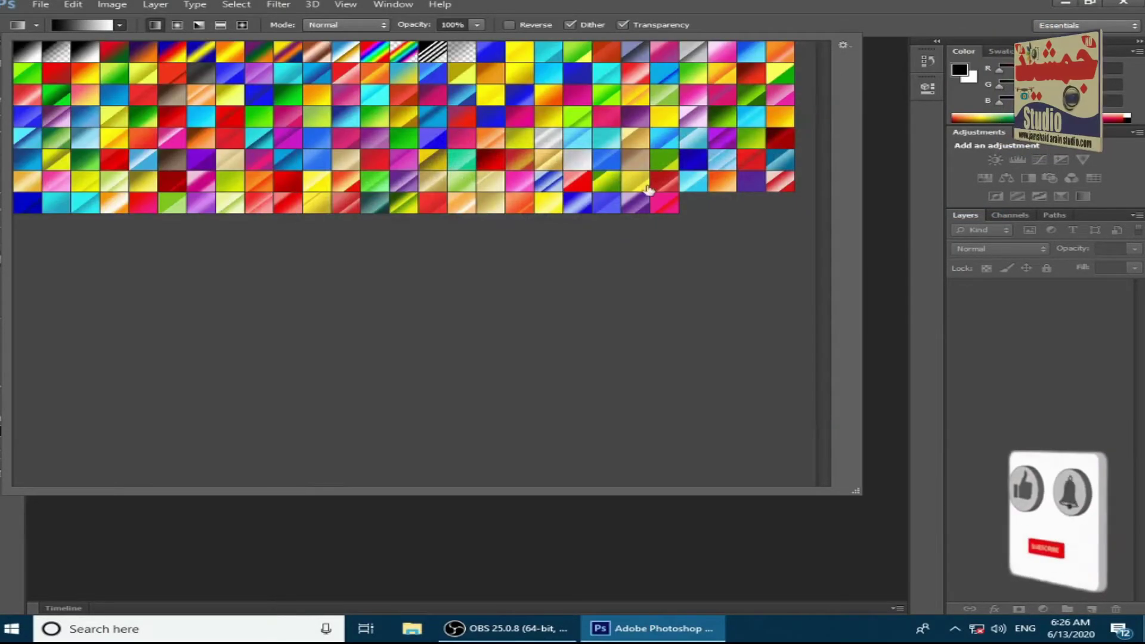
Step: Load the MIX-17.grd gradient set into the presets a second time
left_click(842, 46)
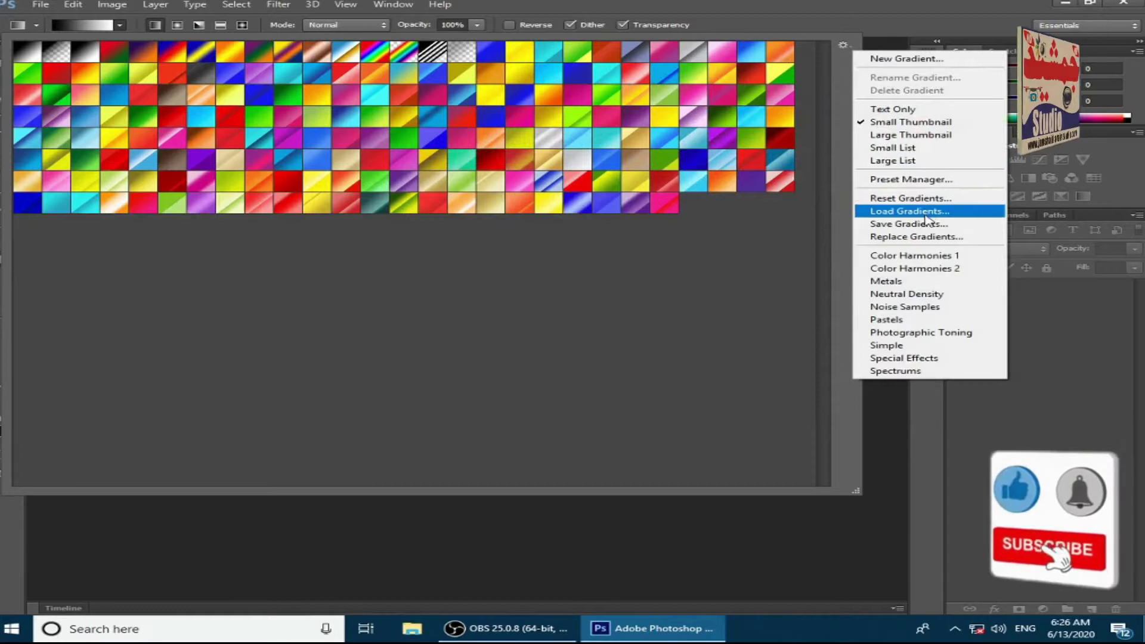
left_click(905, 212)
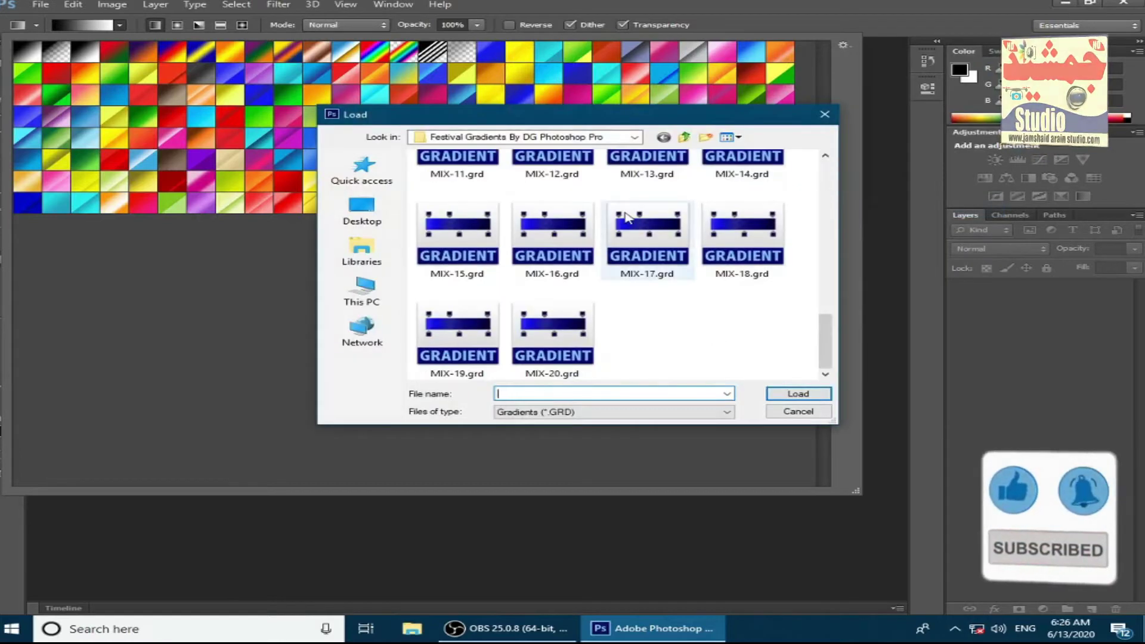
double_click(626, 218)
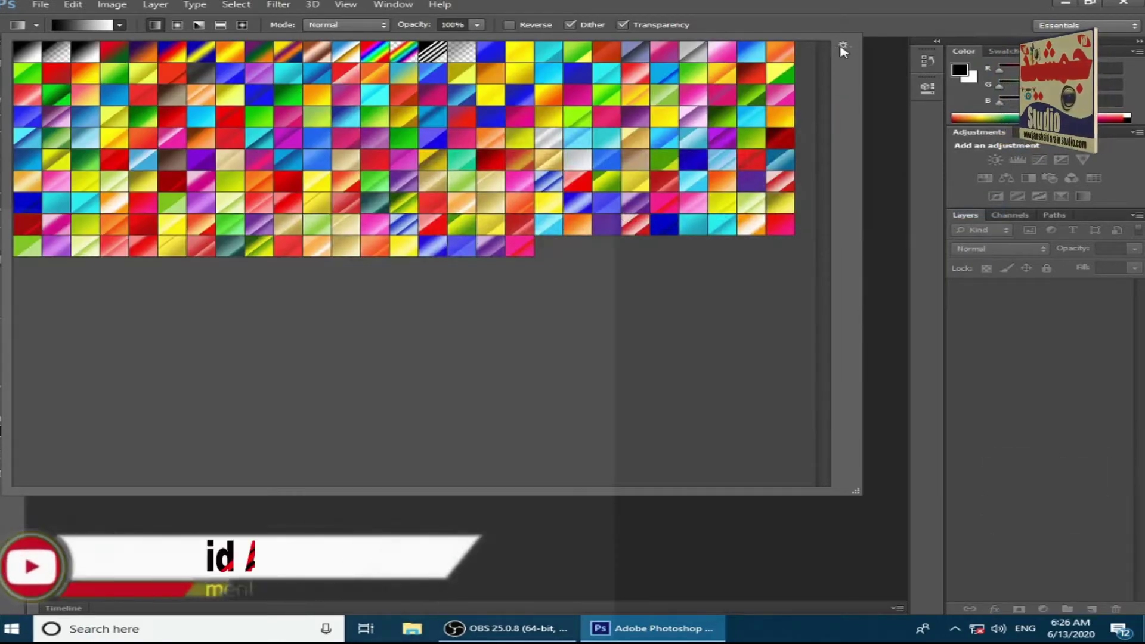
Step: Load the gradient set MIX-16.grd from the Festival Gradients folder into the presets
left_click(843, 47)
left_click(885, 215)
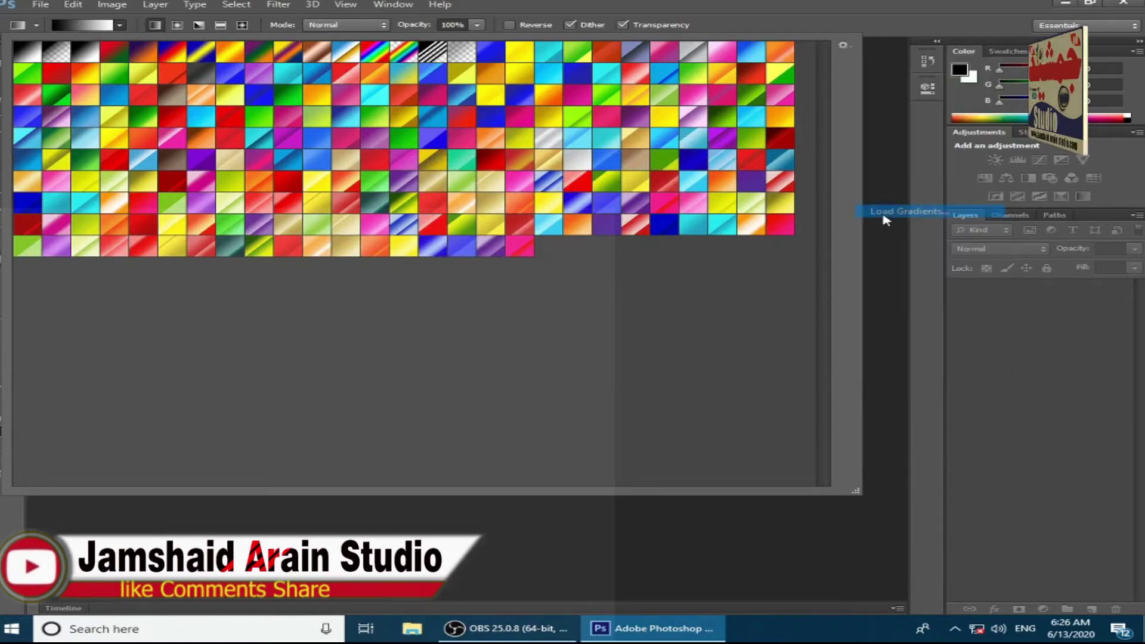
scroll(735, 294, "down", 5)
double_click(578, 243)
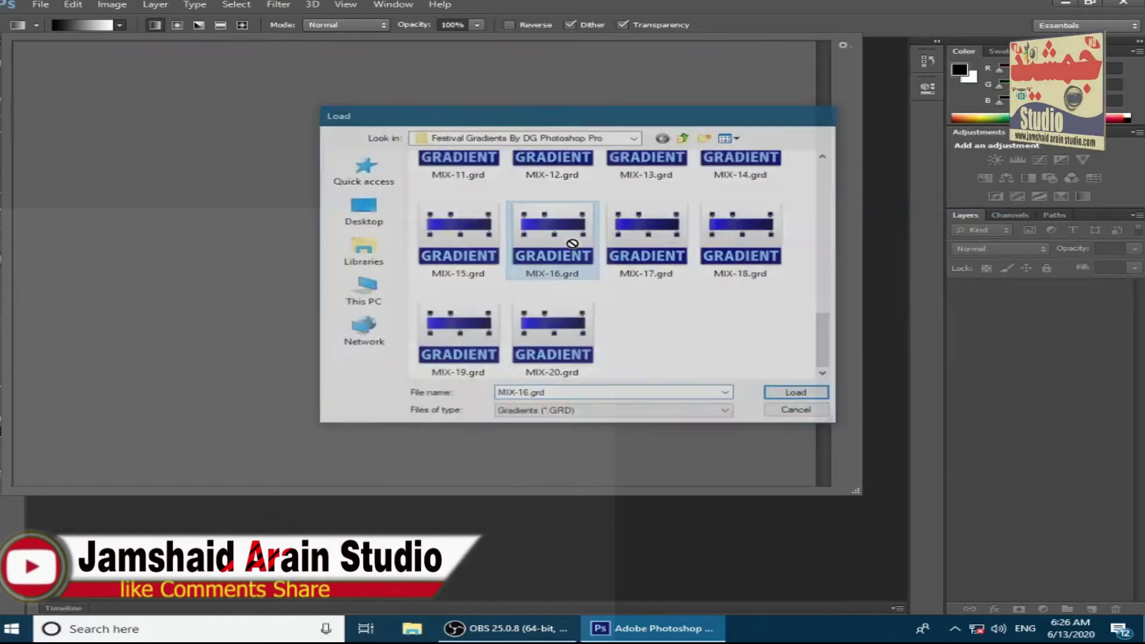
Step: Load the MIX-16.grd gradient set into the presets a second time
left_click(842, 47)
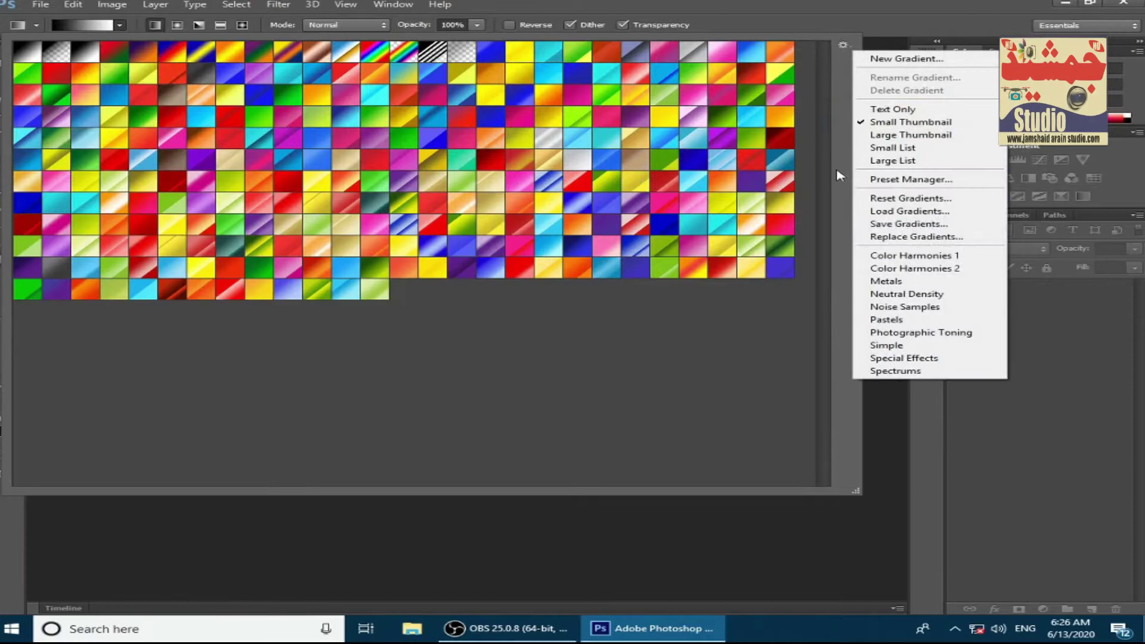
left_click(875, 212)
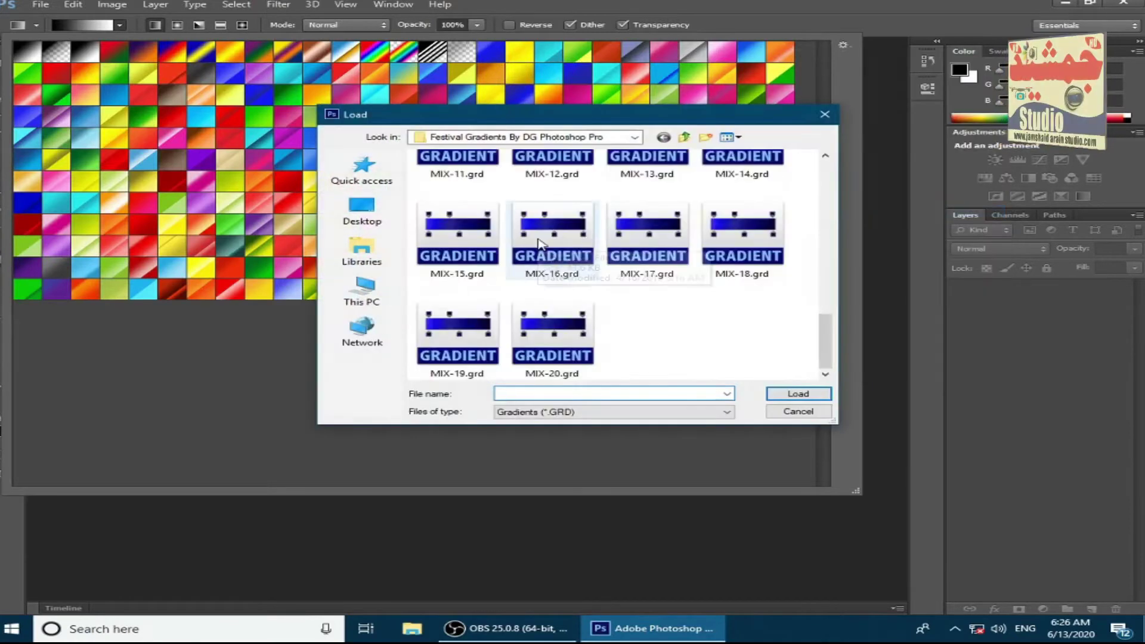
double_click(540, 243)
Step: Load the gradient set MIX-15.grd from the Festival Gradients folder into the presets
left_click(842, 46)
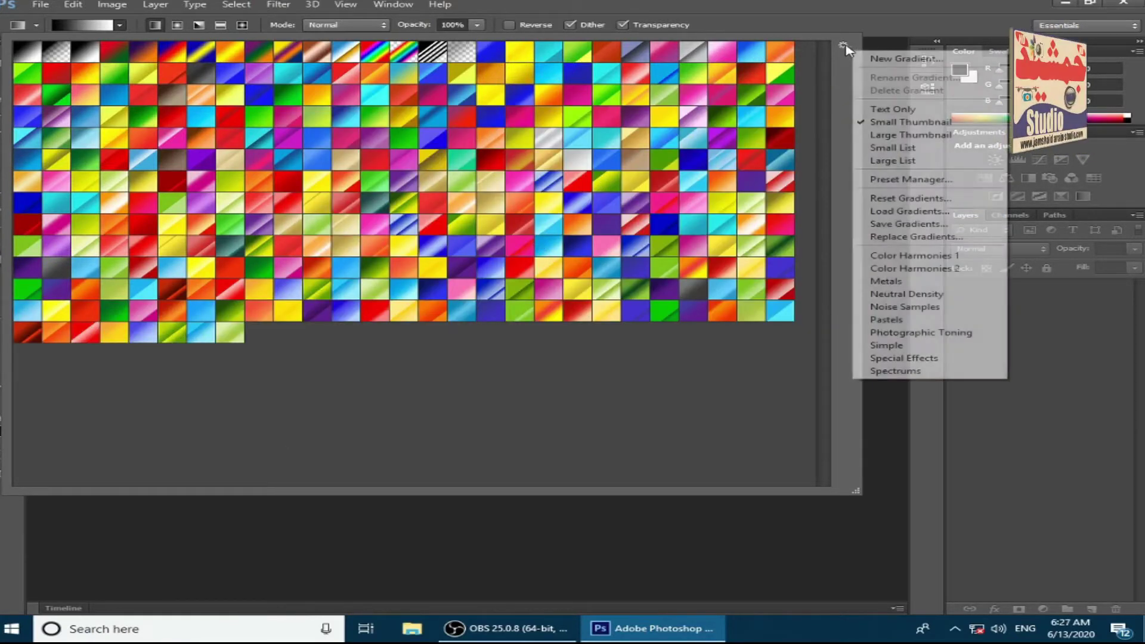
left_click(874, 213)
scroll(429, 268, "down", 10)
double_click(430, 264)
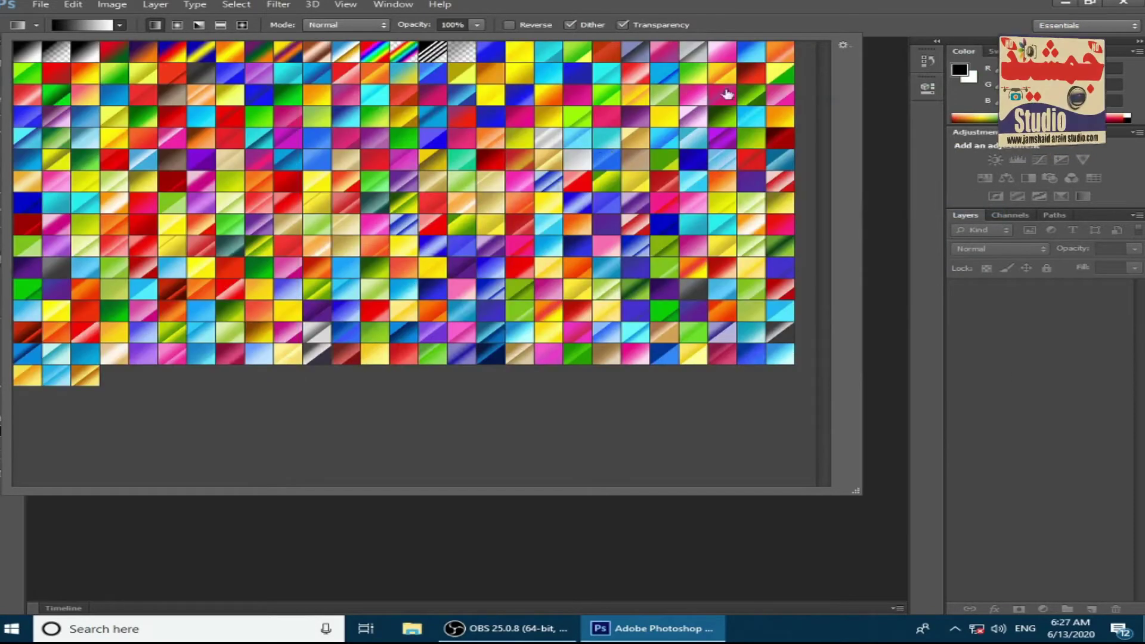
Step: Load the gradient set MIX-14.grd from the Festival Gradients folder into the presets
left_click(842, 46)
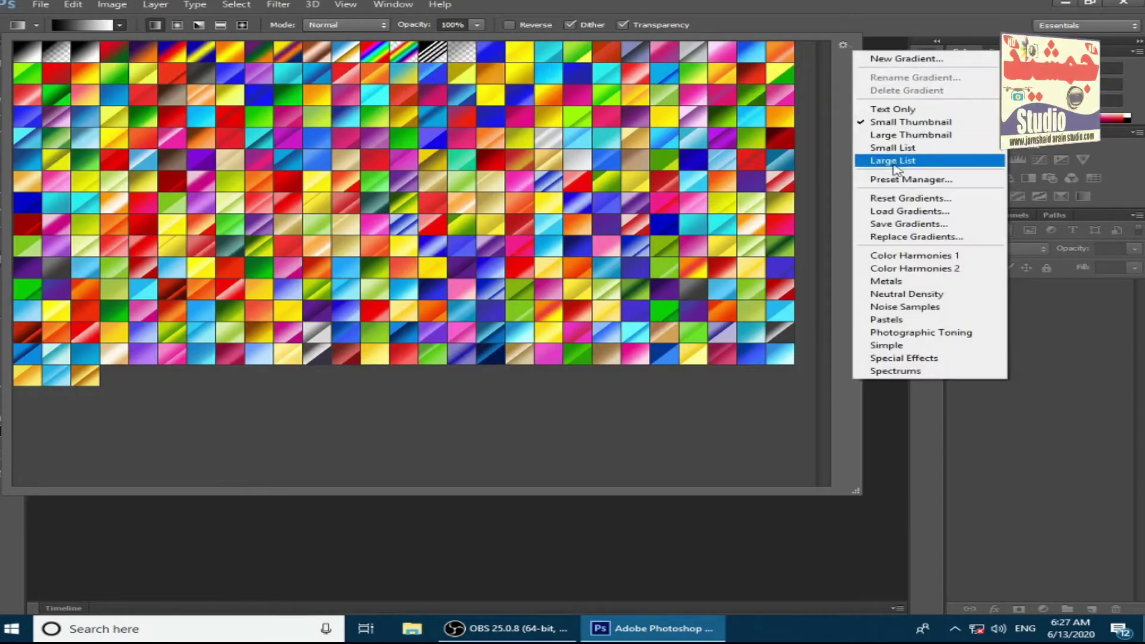
left_click(900, 216)
scroll(670, 324, "down", 10)
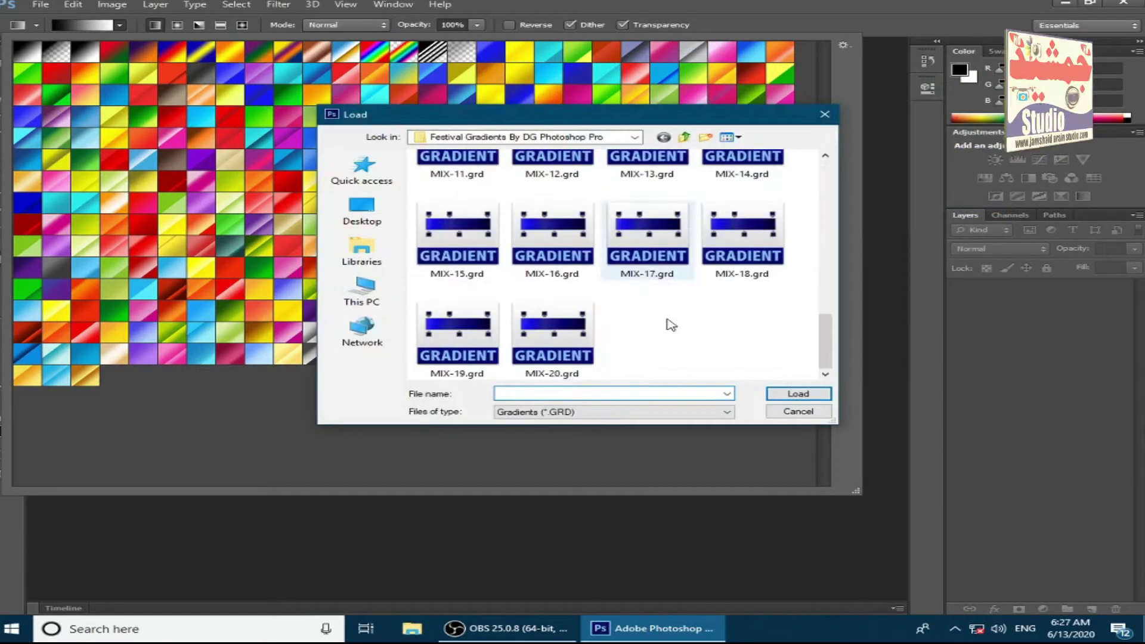
double_click(731, 165)
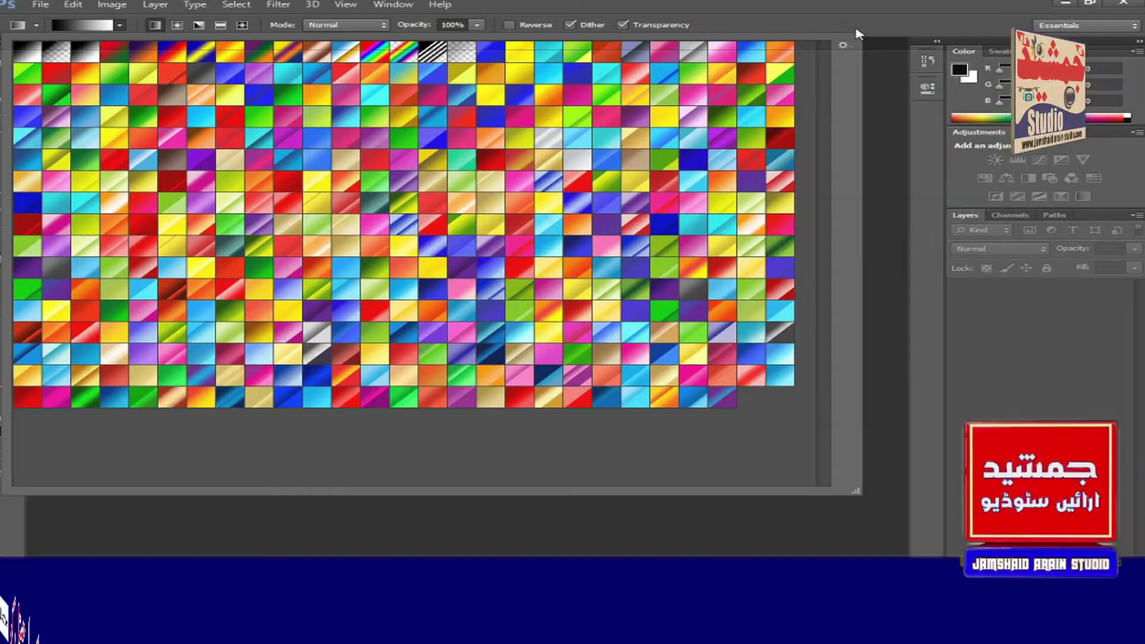
Step: Load the MIX-14.grd gradient set into the presets a second time
left_click(842, 46)
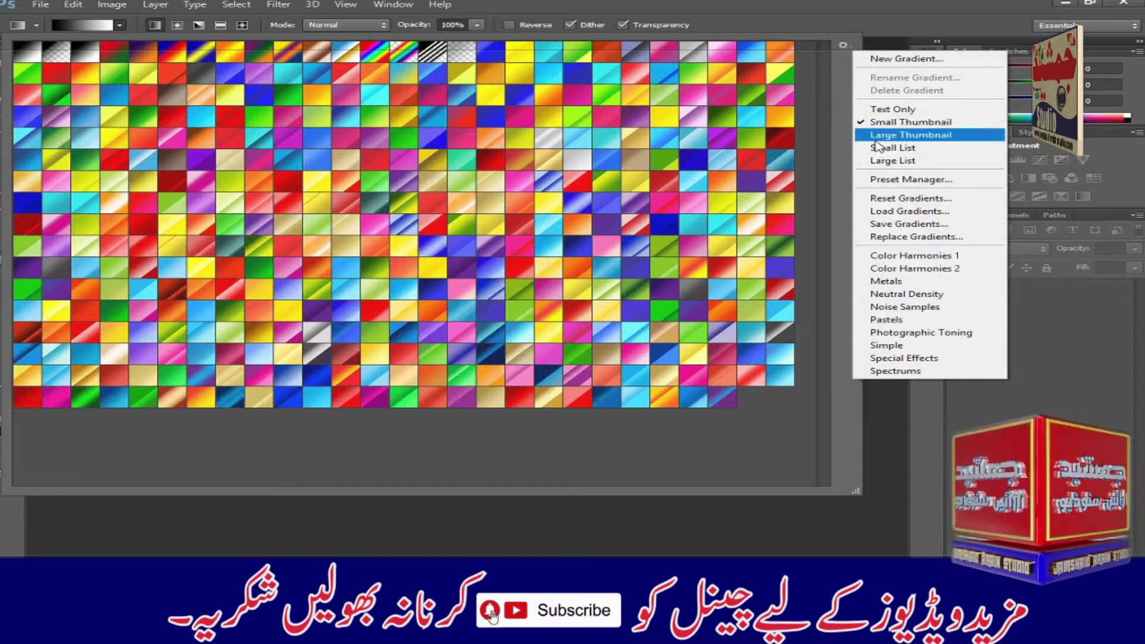
left_click(907, 212)
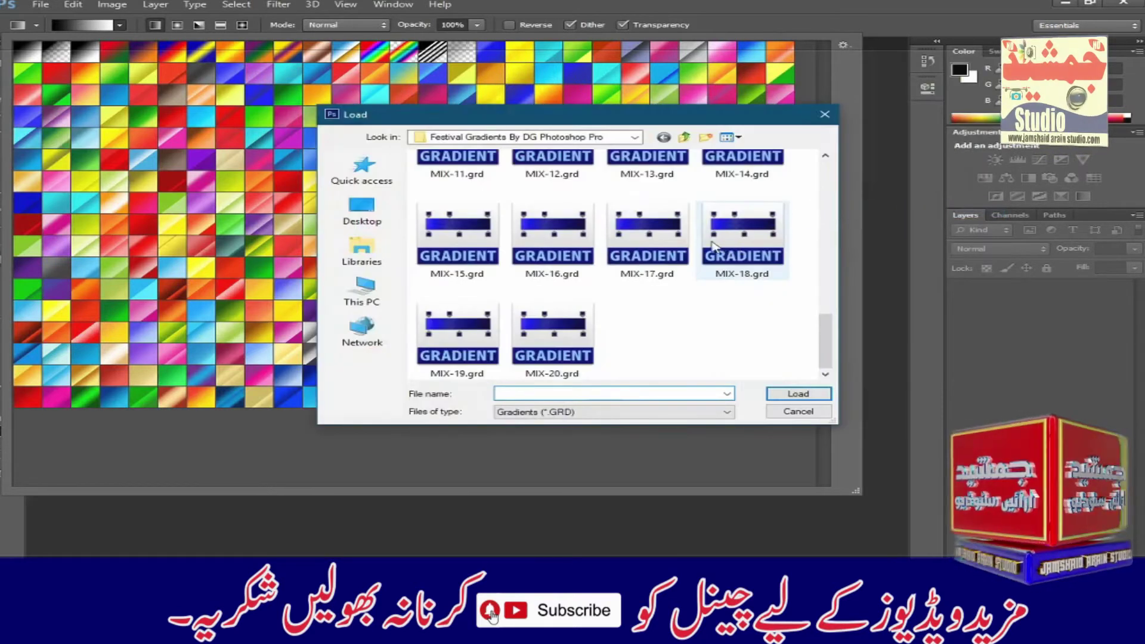
double_click(728, 169)
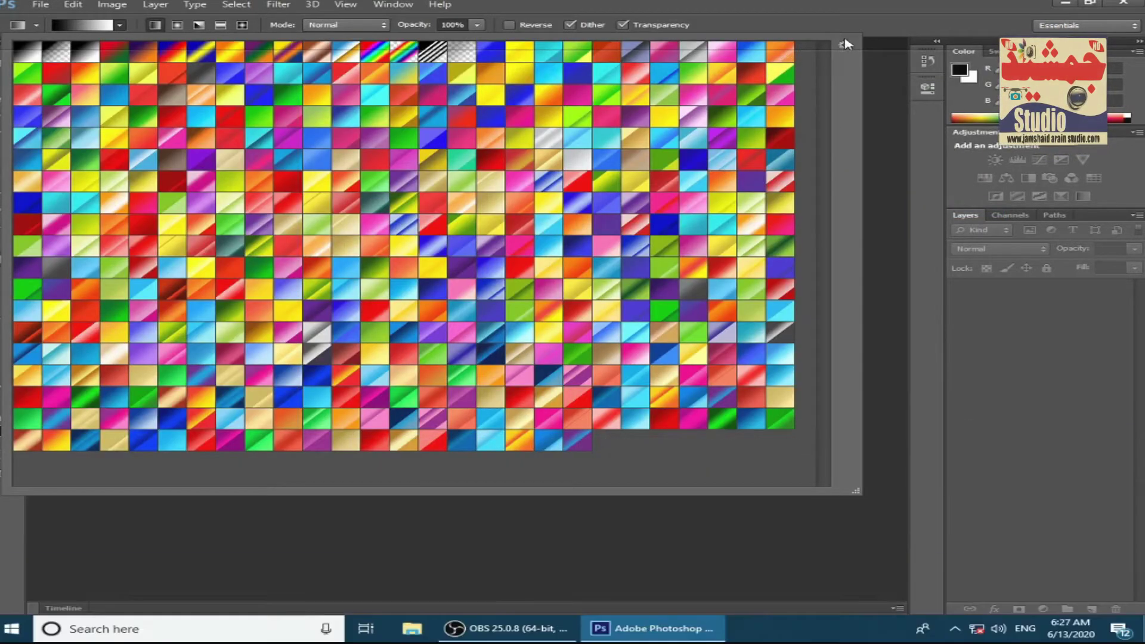
Step: Load the gradient set MIX-13.grd from the Festival Gradients folder into the presets
left_click(843, 46)
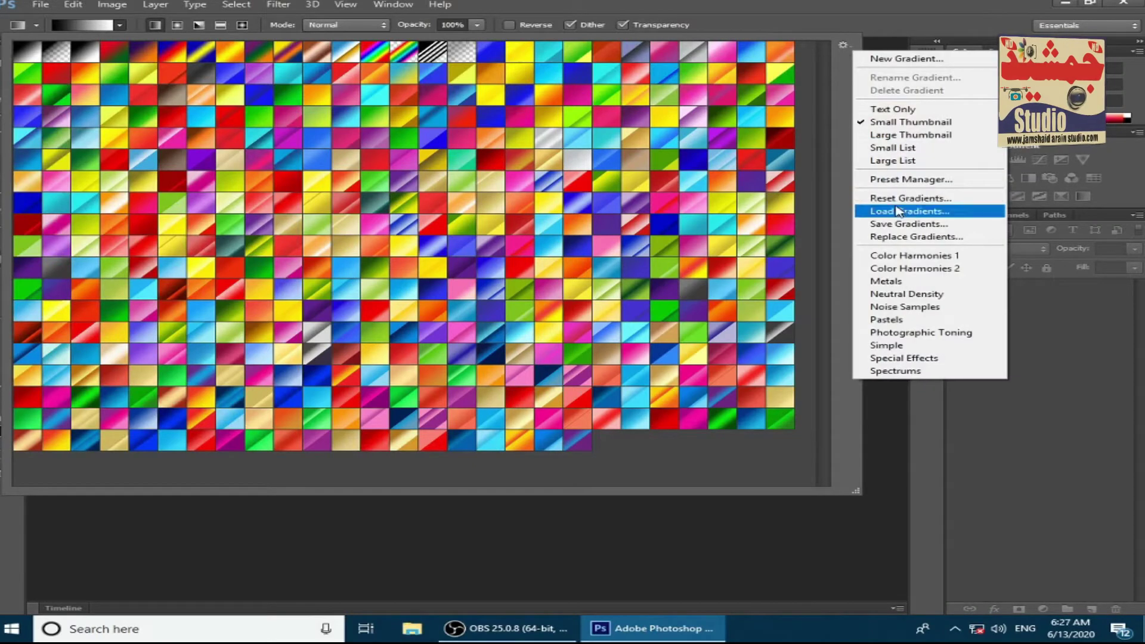
left_click(898, 211)
double_click(660, 174)
scroll(662, 170, "down", 1)
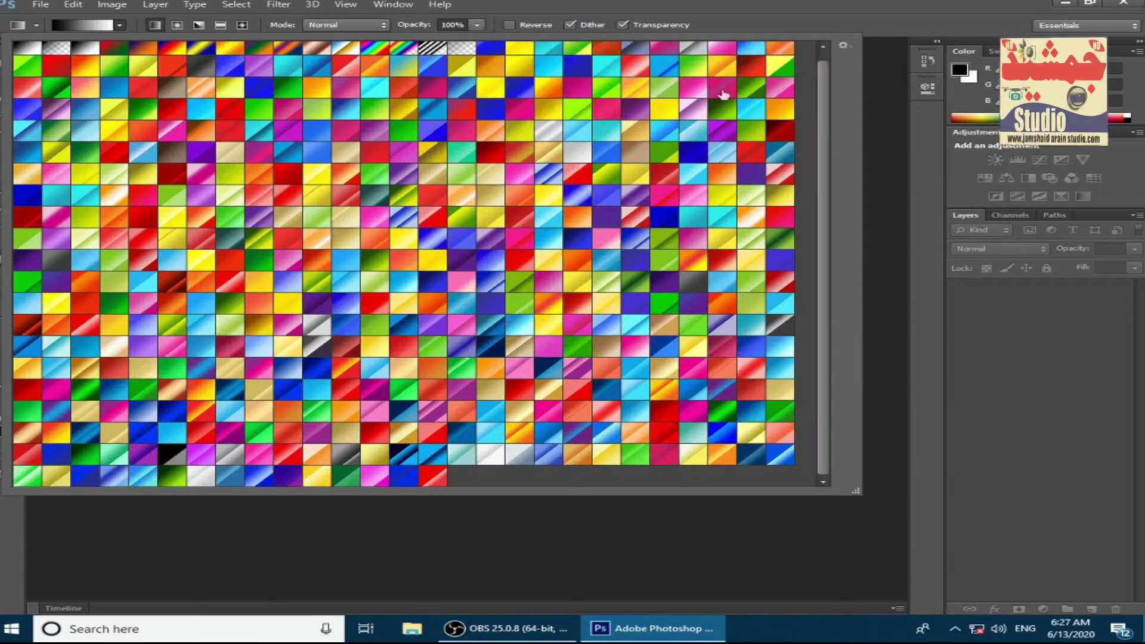
Step: Load the gradient set MIX-12.grd from the Festival Gradients folder into the presets
left_click(842, 46)
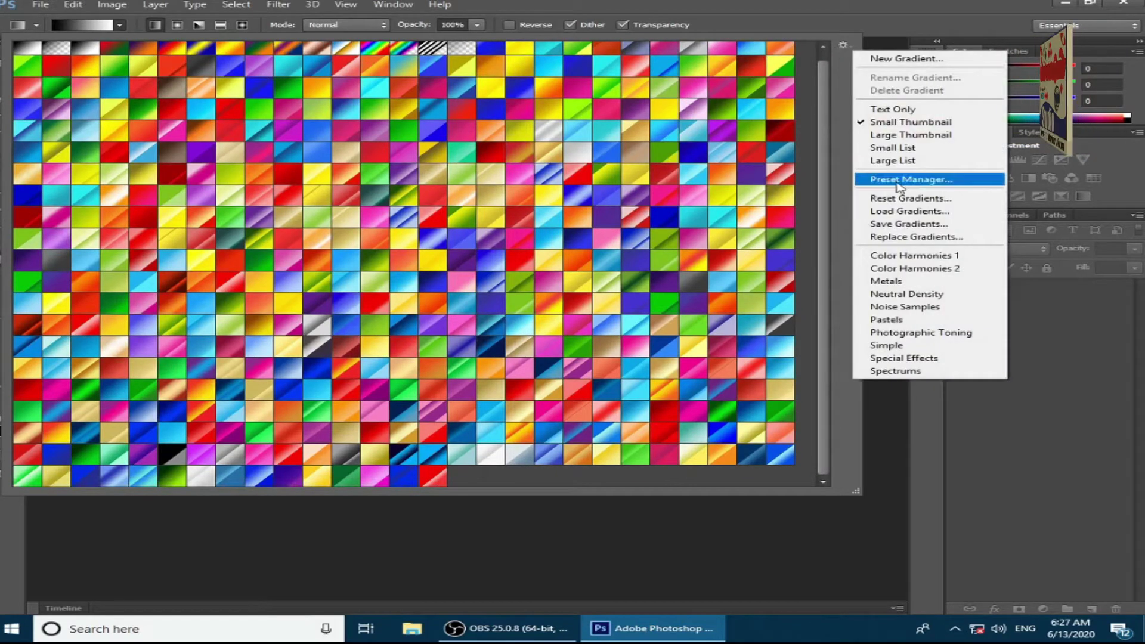
left_click(894, 211)
scroll(598, 285, "down", 5)
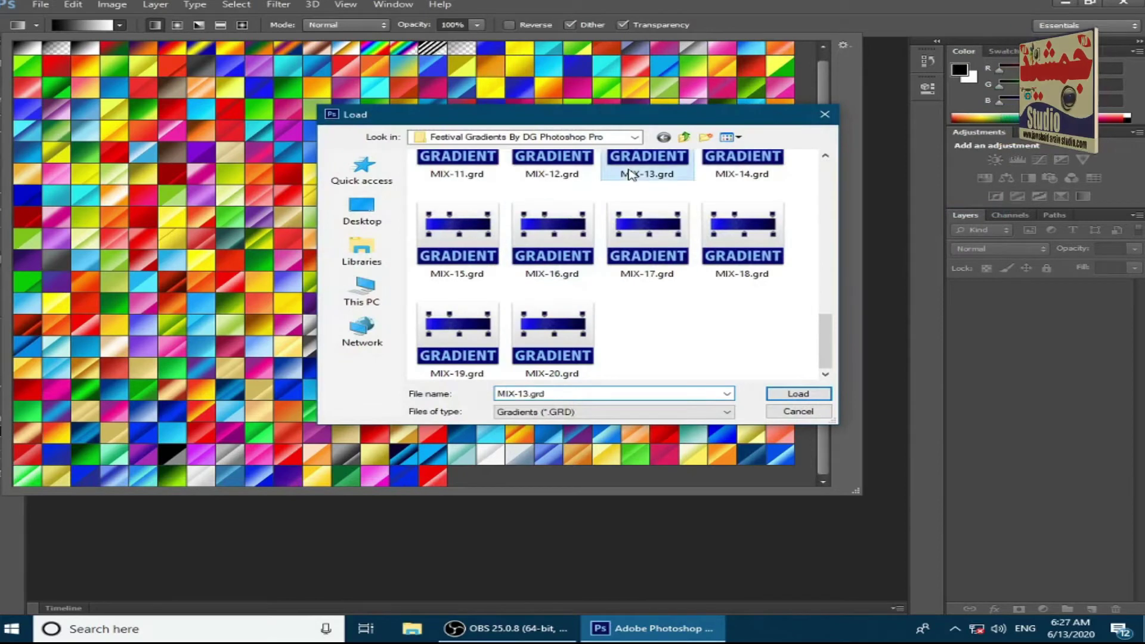
scroll(596, 178, "up", 1)
left_click(553, 189)
double_click(553, 190)
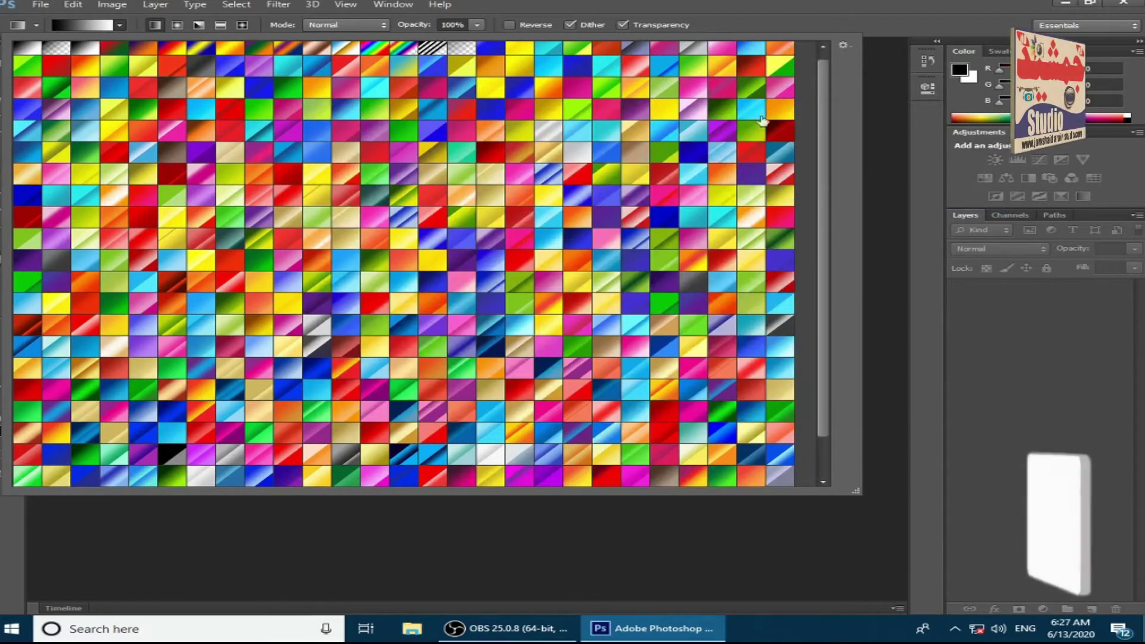
scroll(731, 100, "down", 2)
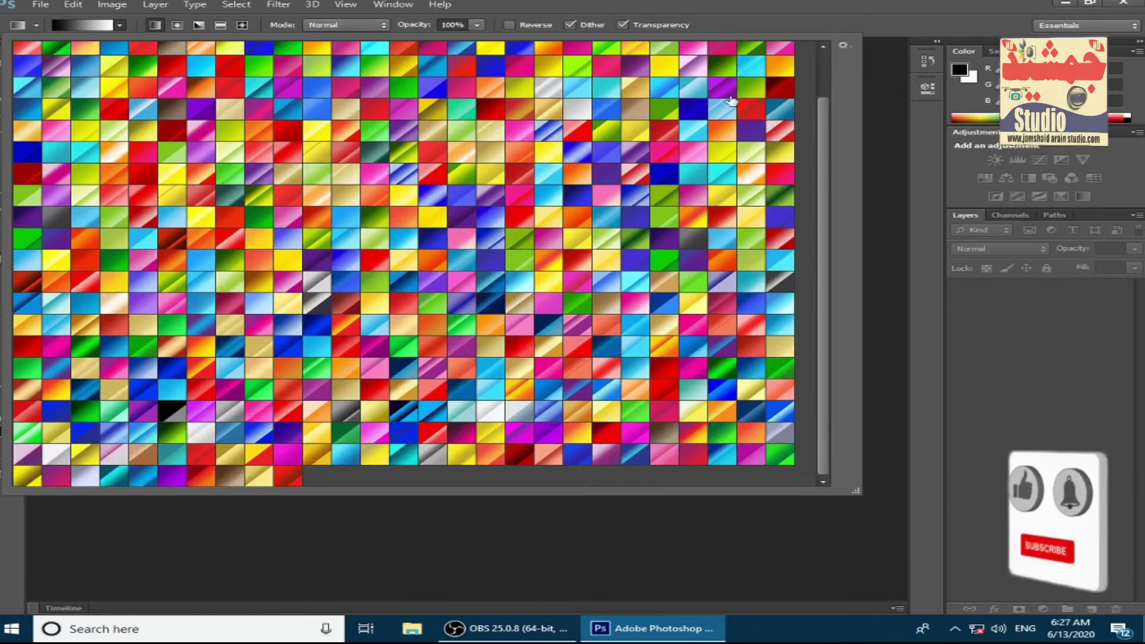
Step: Load the MIX-12.grd gradient set into the presets a second time
left_click(842, 44)
left_click(893, 213)
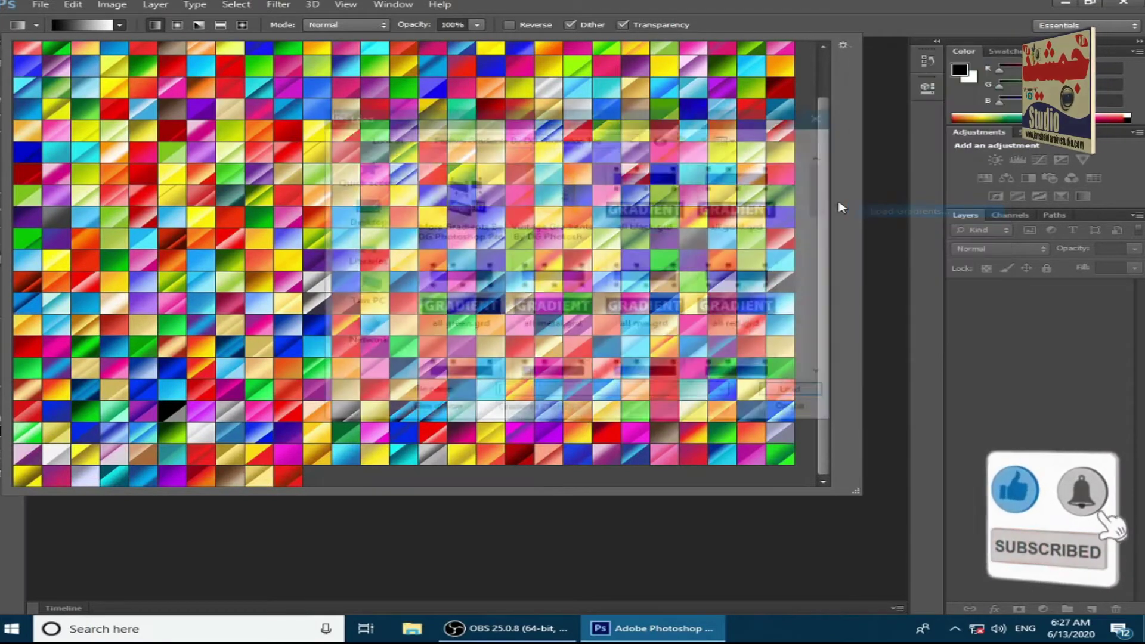
scroll(548, 295, "down", 5)
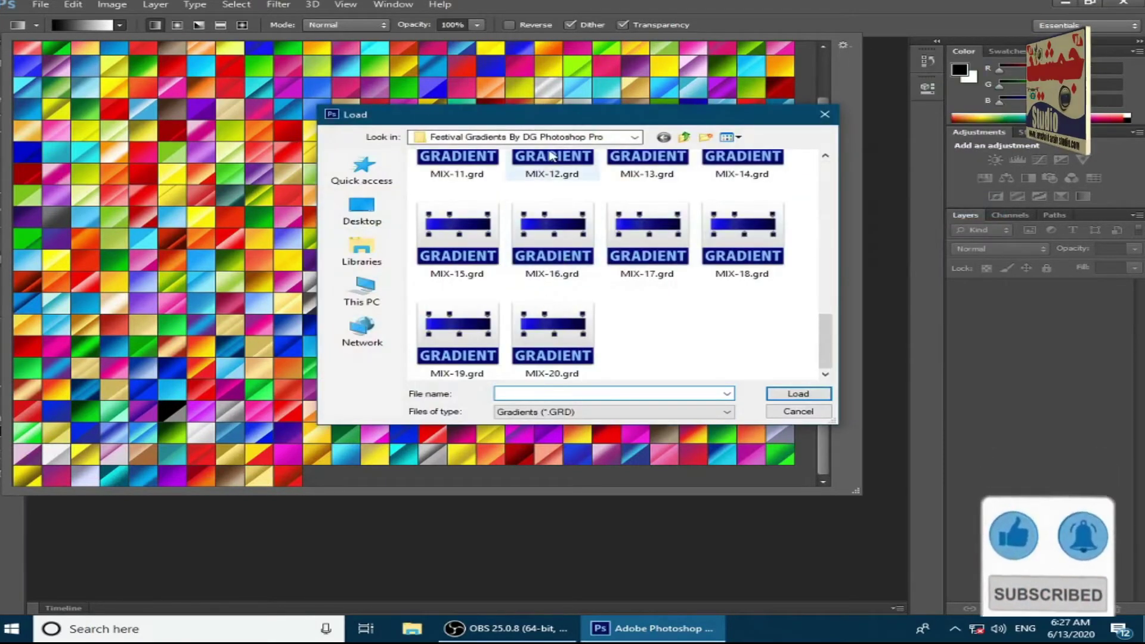
double_click(609, 170)
scroll(608, 191, "down", 2)
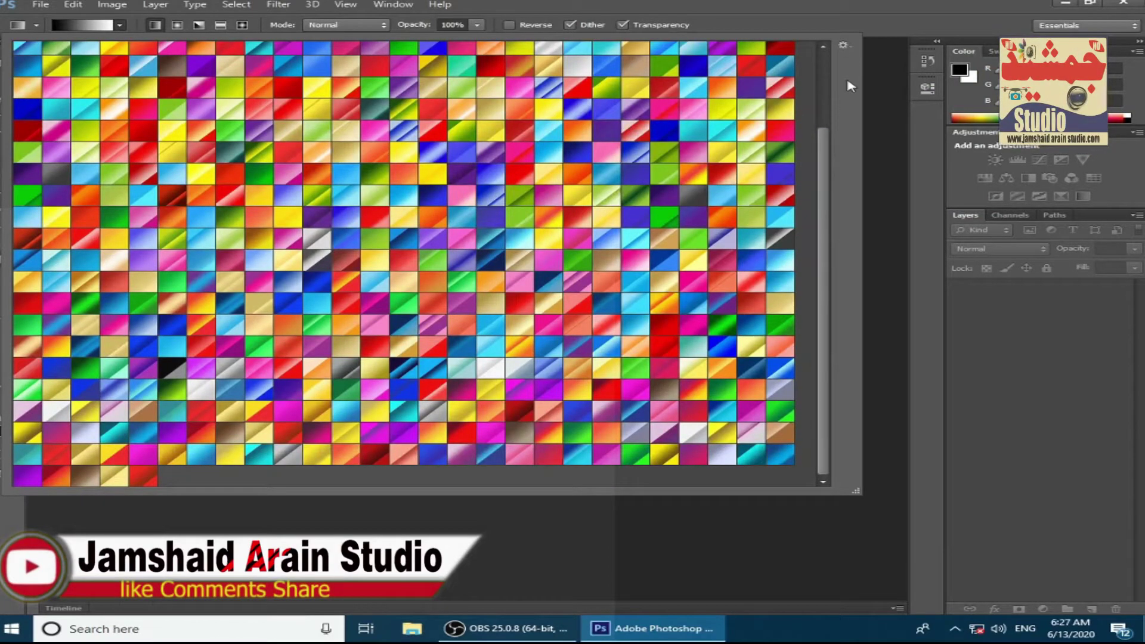
Step: Load the gradient set MIX-11.grd from the Festival Gradients folder into the presets
left_click(843, 45)
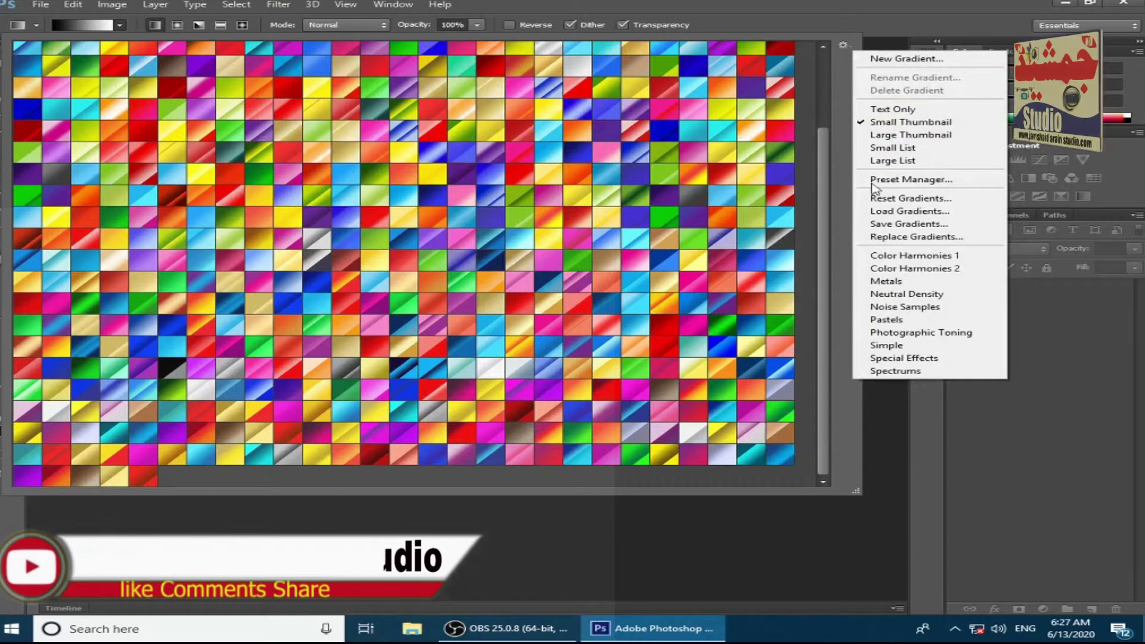
left_click(876, 211)
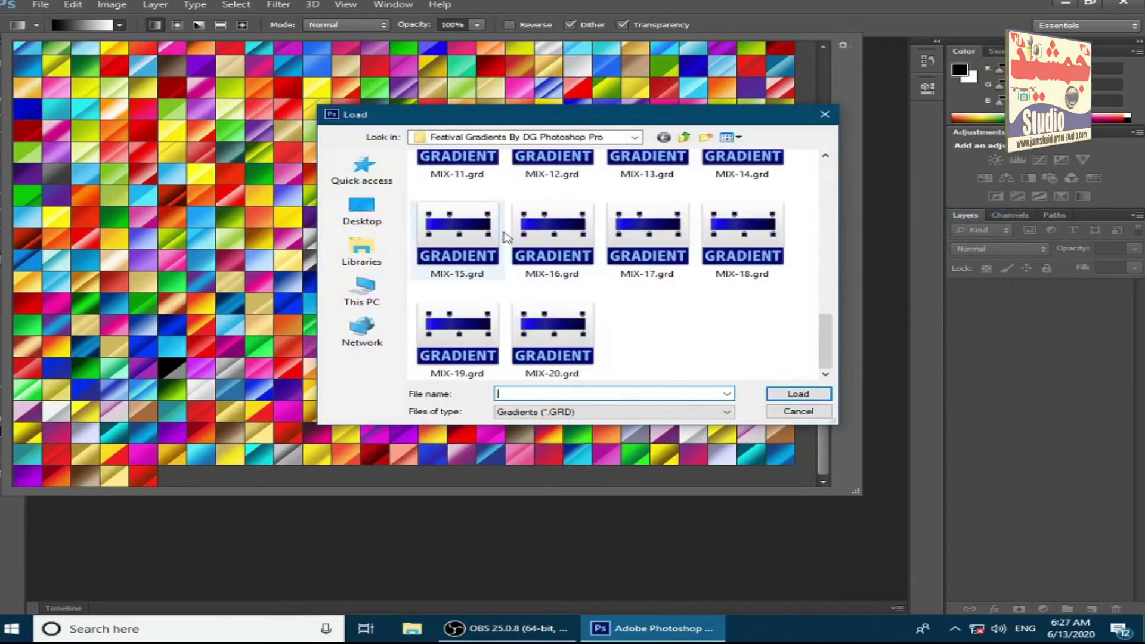
double_click(458, 174)
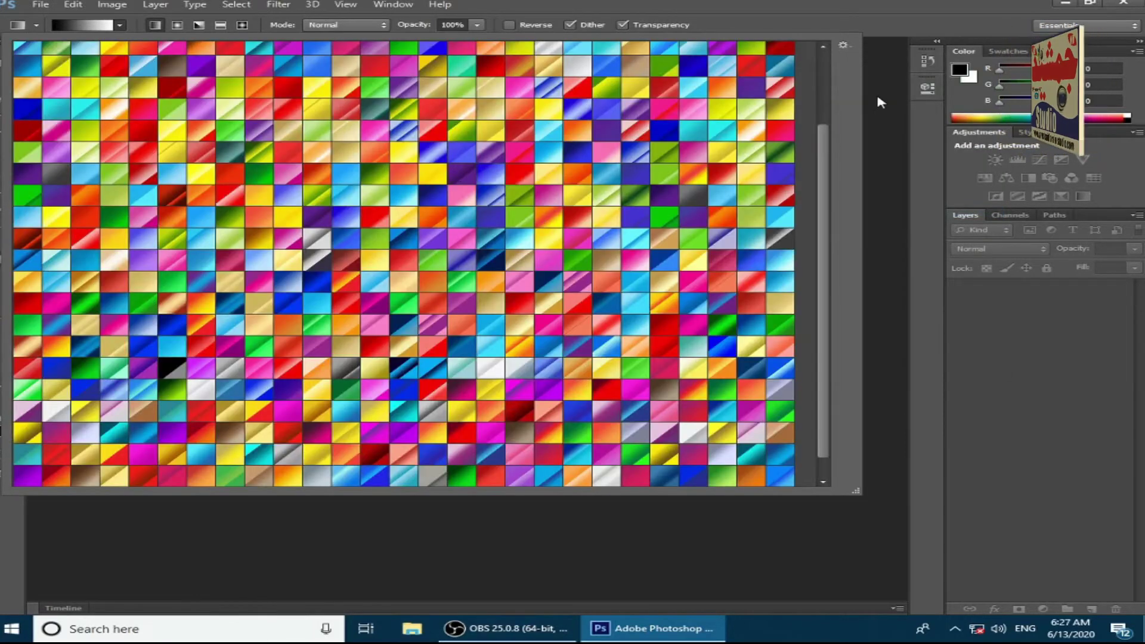
Step: Load the gradient set MIX-10.grd from the Festival Gradients folder into the presets
left_click(842, 45)
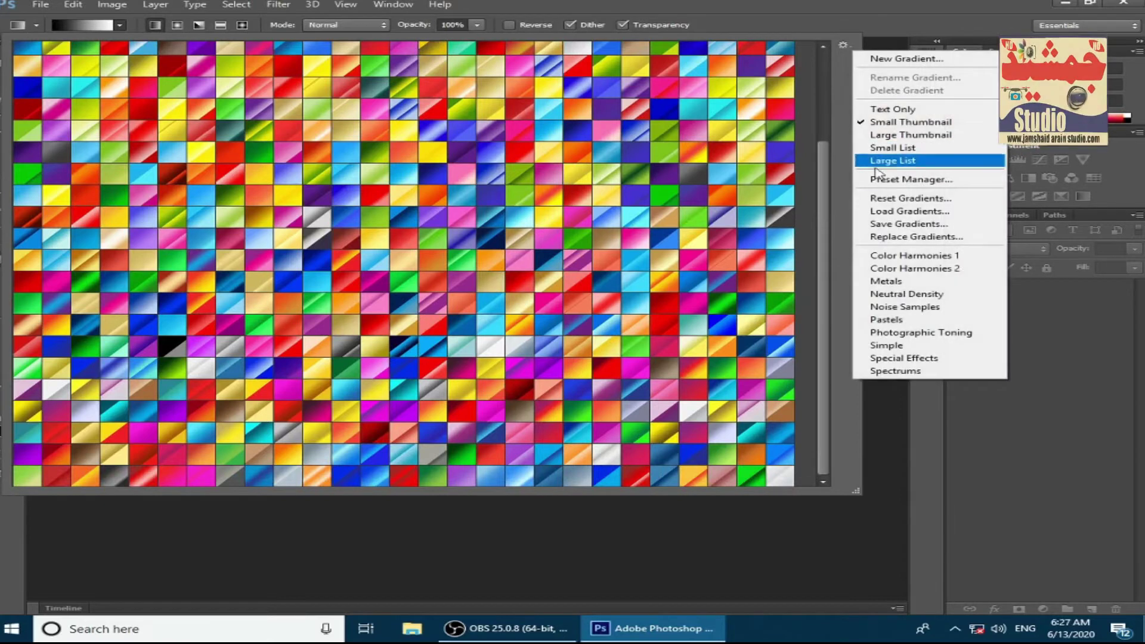
left_click(879, 212)
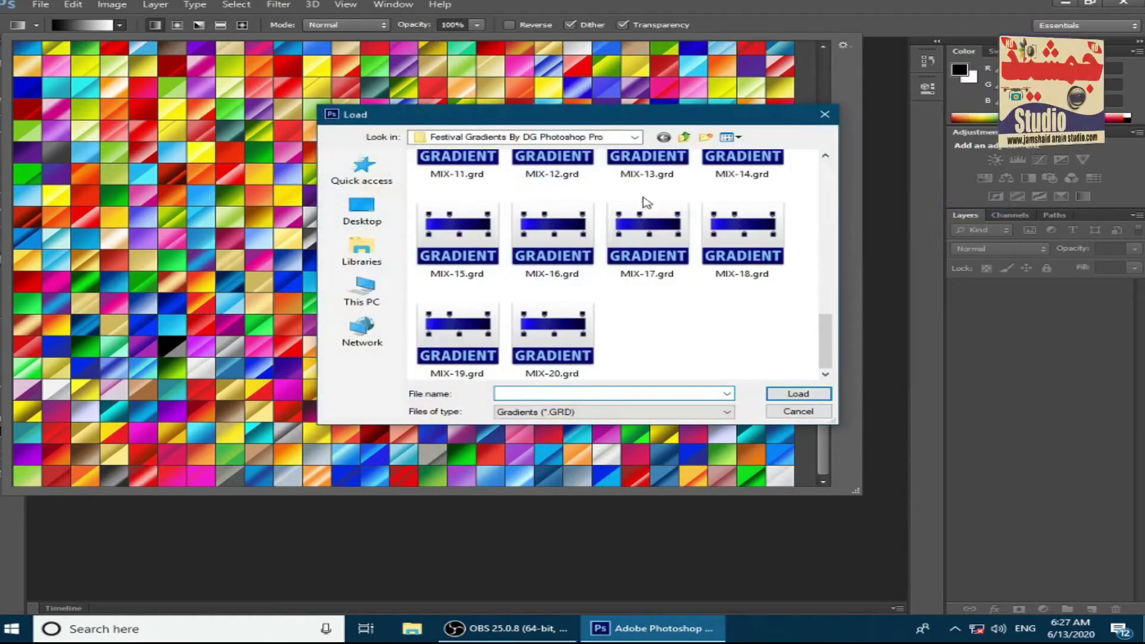
scroll(717, 169, "up", 2)
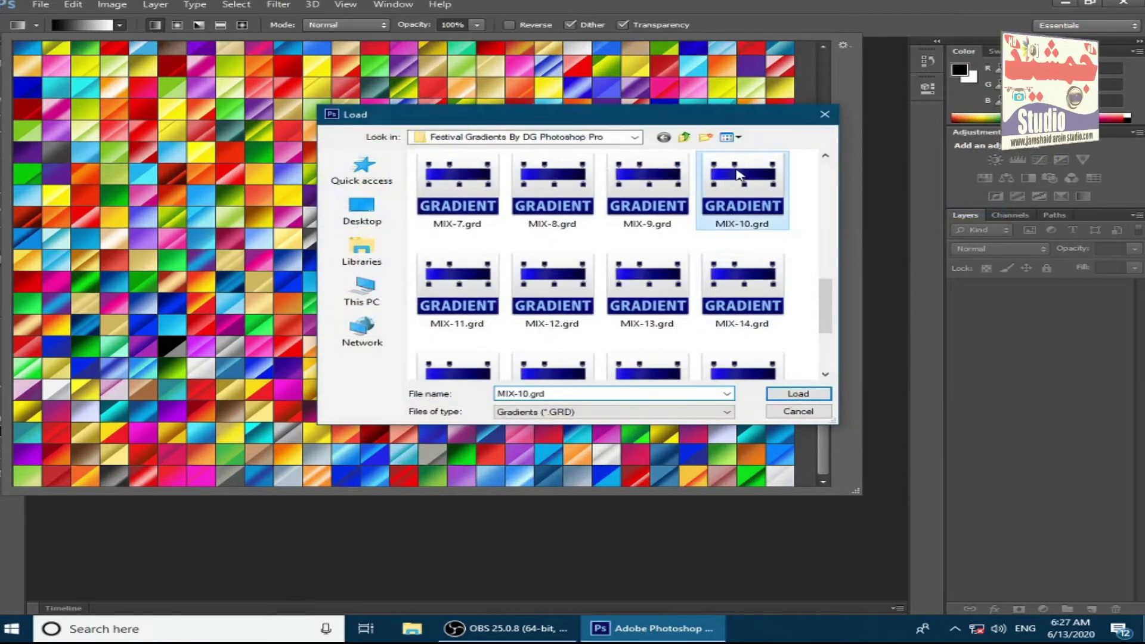
double_click(738, 174)
Step: Load the gradient set MIX-9.grd from the Festival Gradients folder into the presets
left_click(842, 47)
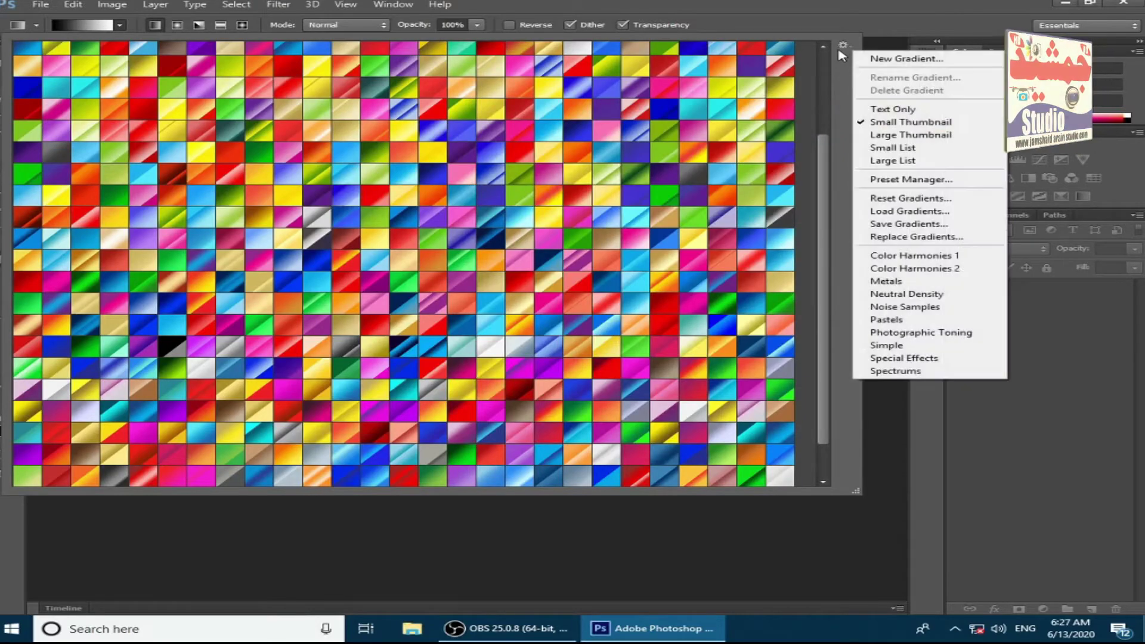
left_click(896, 216)
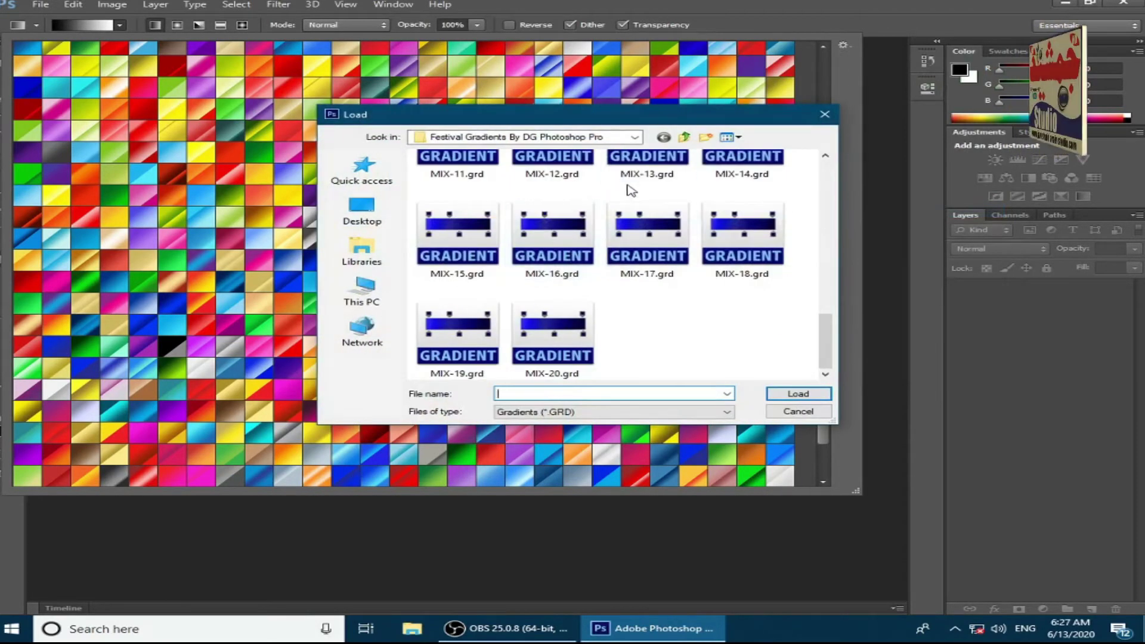
scroll(631, 190, "up", 3)
double_click(642, 211)
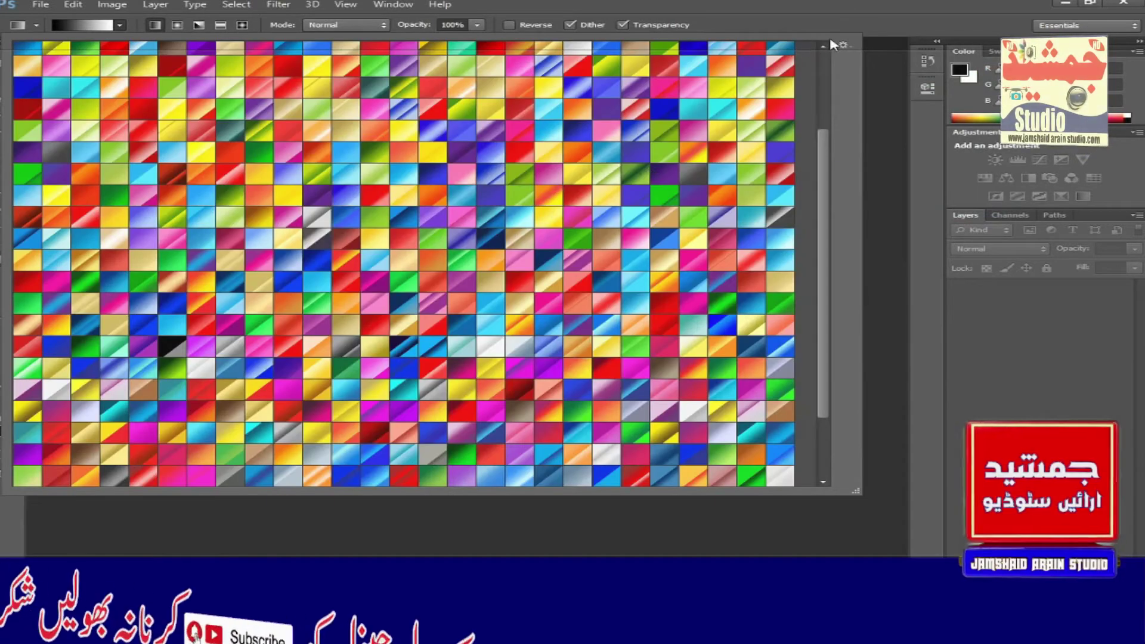
scroll(838, 59, "down", 4)
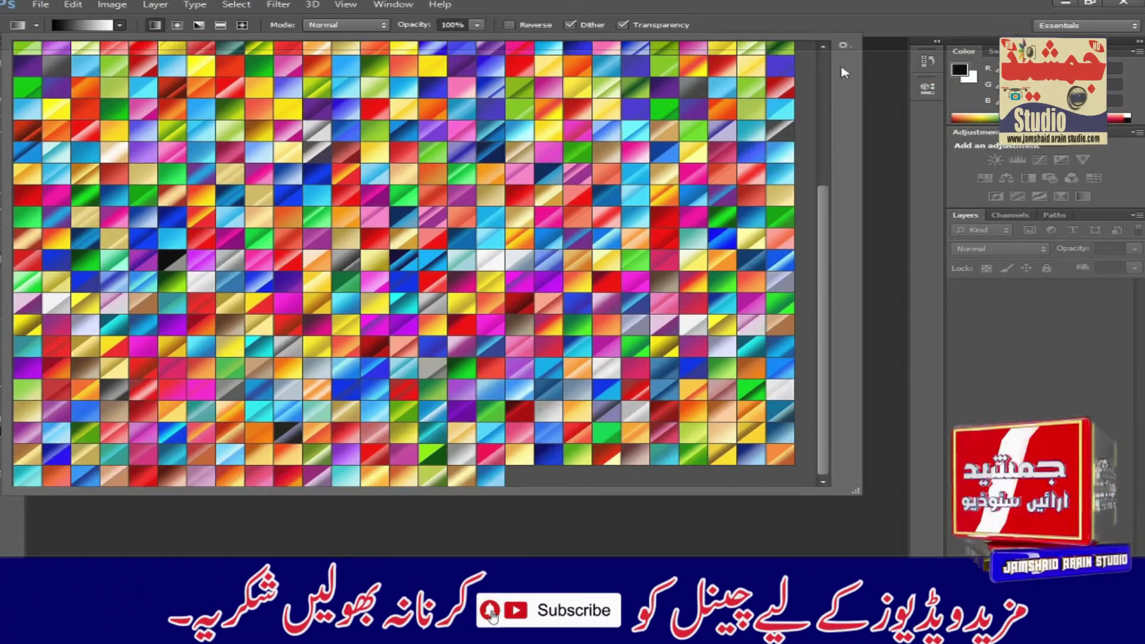
Step: Load the MIX-9.grd gradient set into the presets a second time
left_click(842, 44)
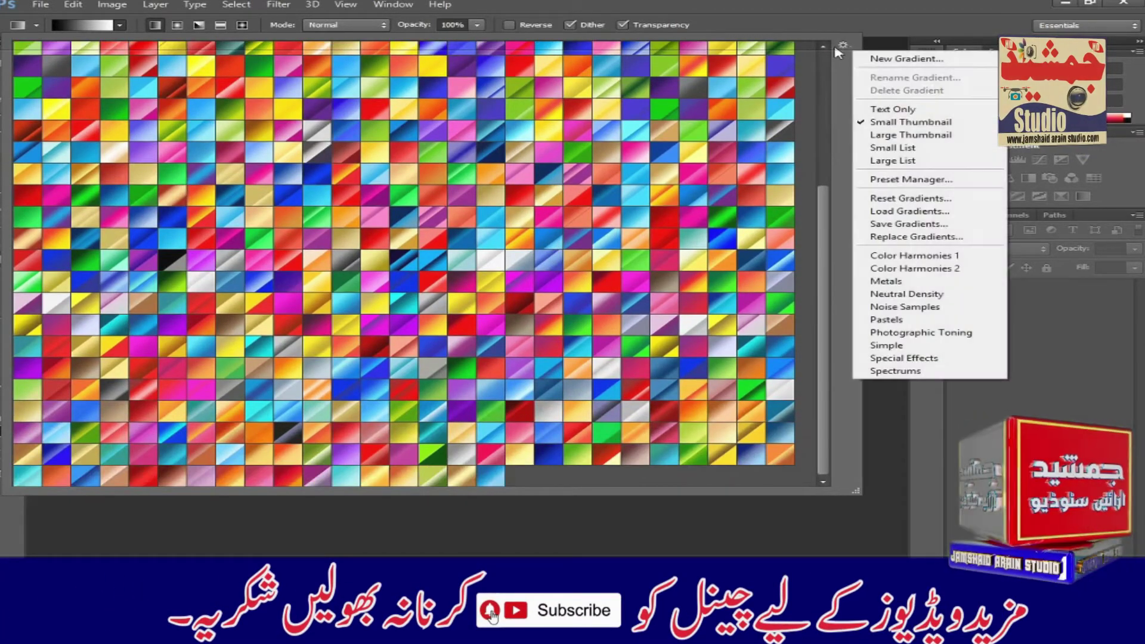
left_click(861, 212)
scroll(664, 230, "down", 3)
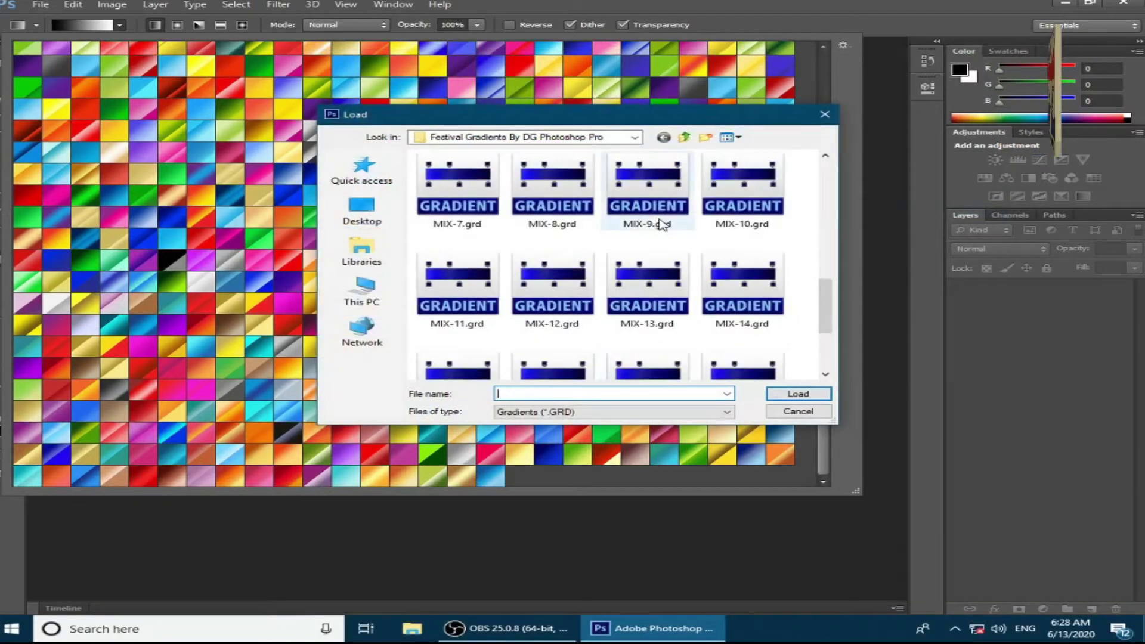
double_click(641, 192)
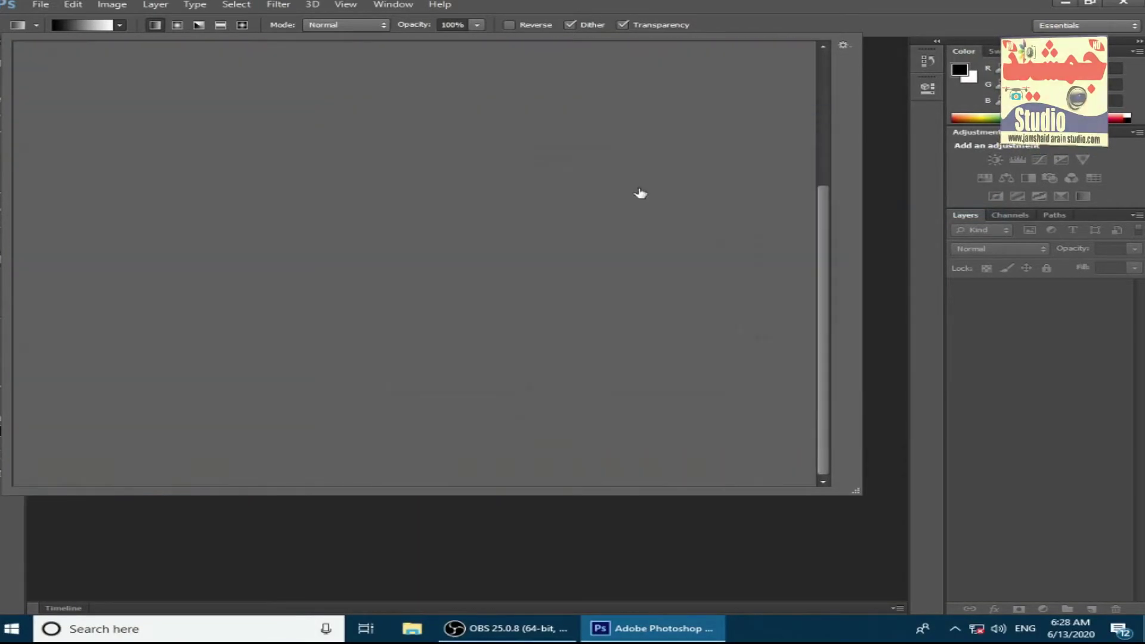
scroll(467, 378, "down", 1)
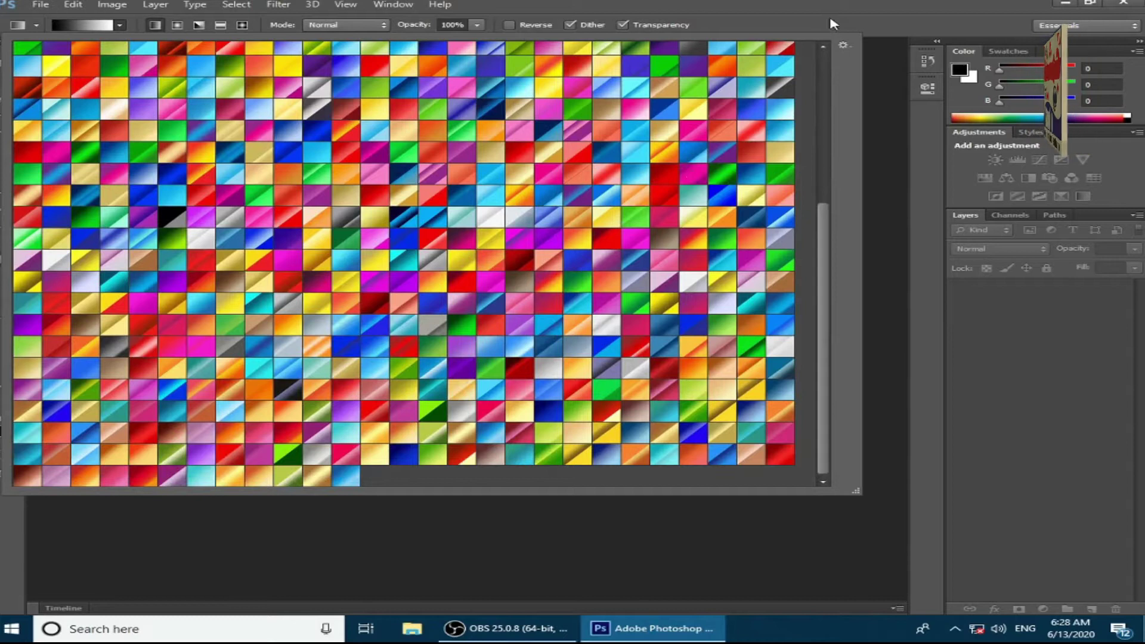
Step: Load the gradient set MIX-8.grd from the Festival Gradients folder into the presets
left_click(843, 43)
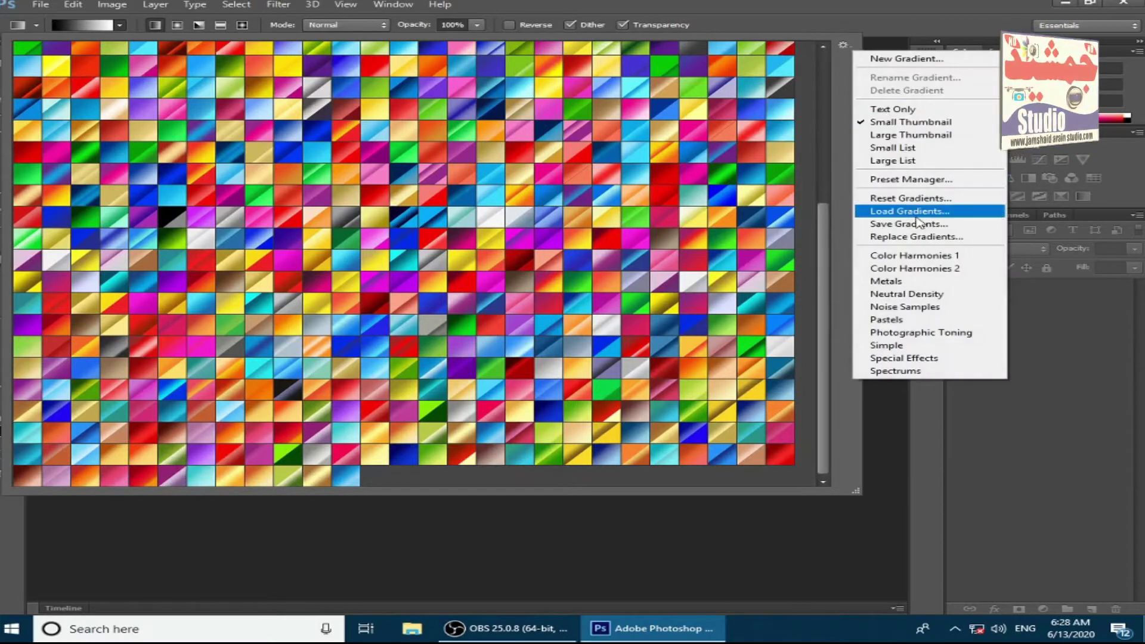
left_click(909, 211)
scroll(679, 246, "down", 5)
scroll(678, 246, "up", 2)
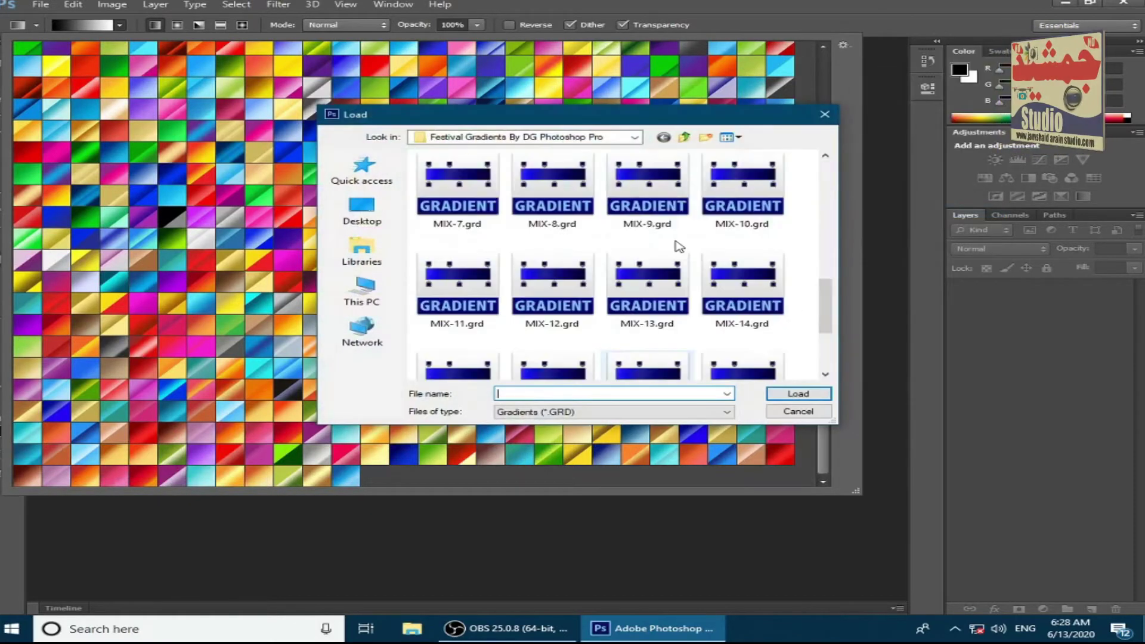
double_click(544, 210)
scroll(708, 131, "down", 2)
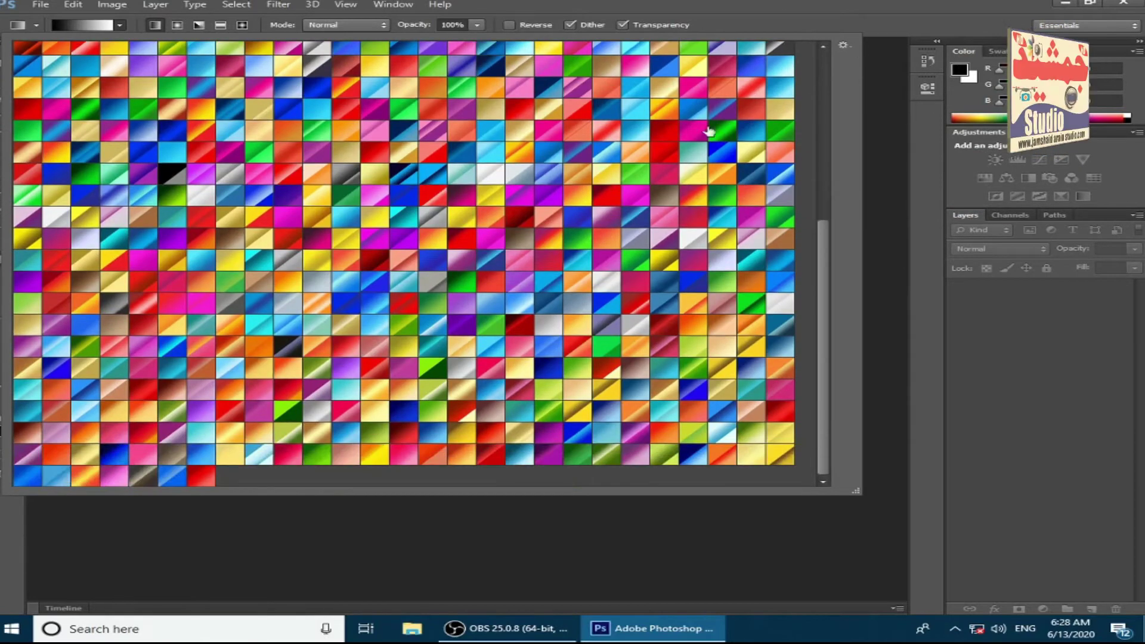
Step: Load the MIX-8.grd gradient set into the presets a second time
left_click(843, 45)
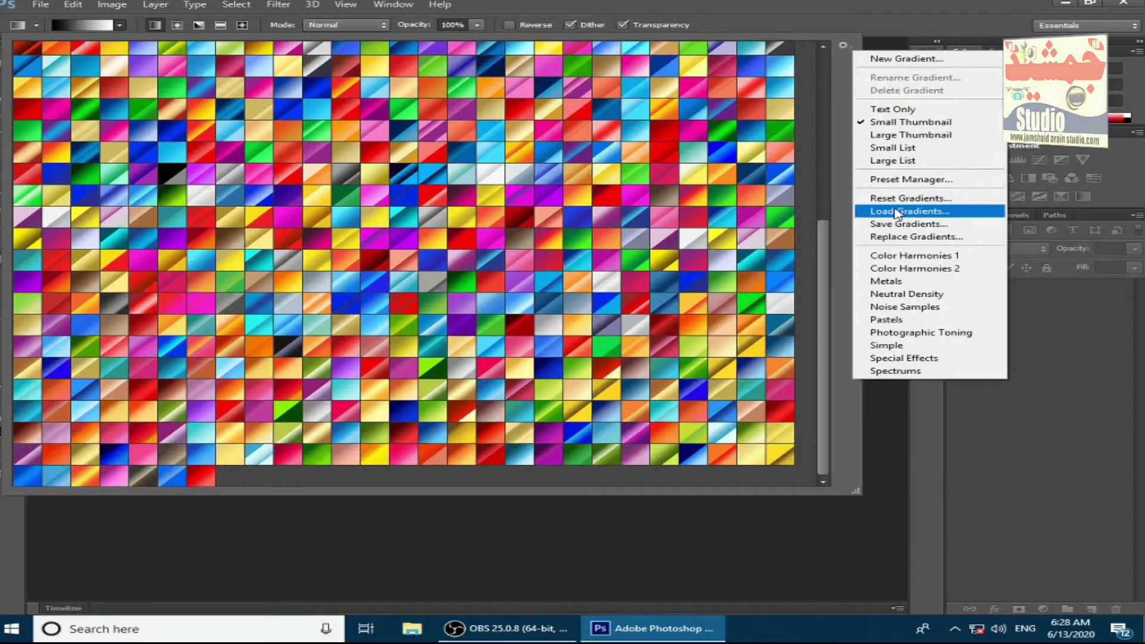
left_click(897, 212)
scroll(530, 172, "down", 5)
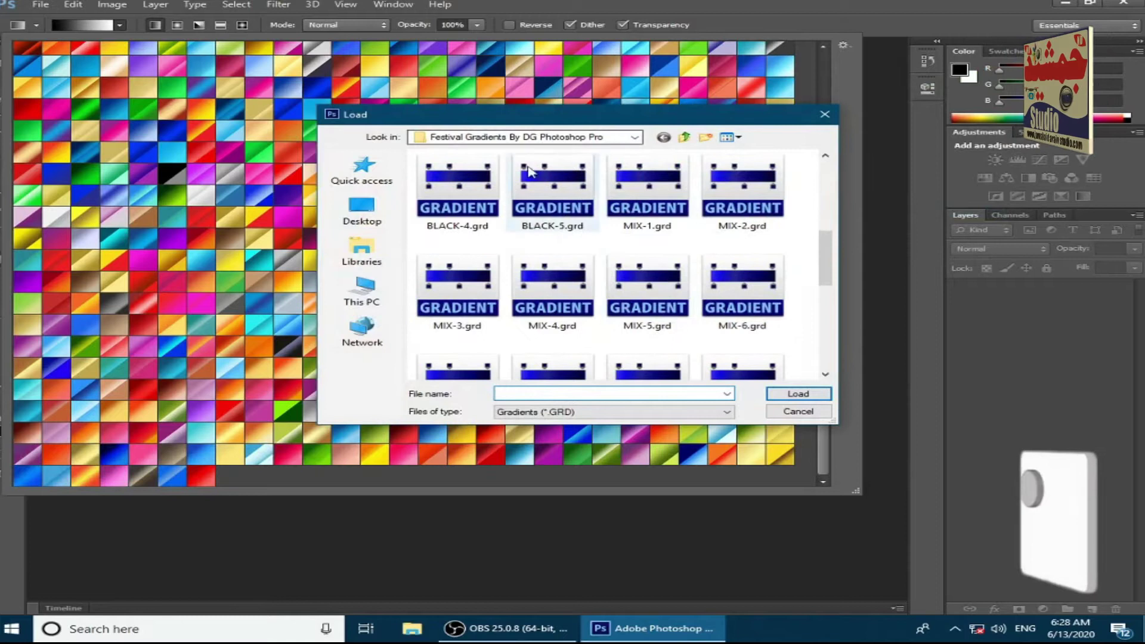
scroll(537, 286, "down", 2)
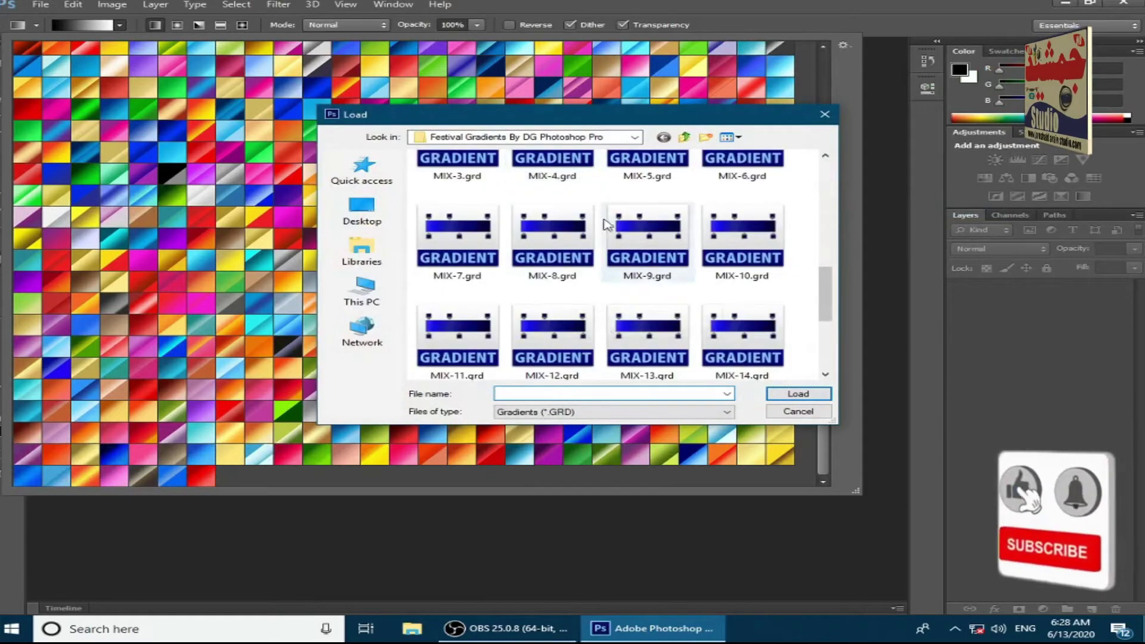
left_click(552, 238)
double_click(552, 239)
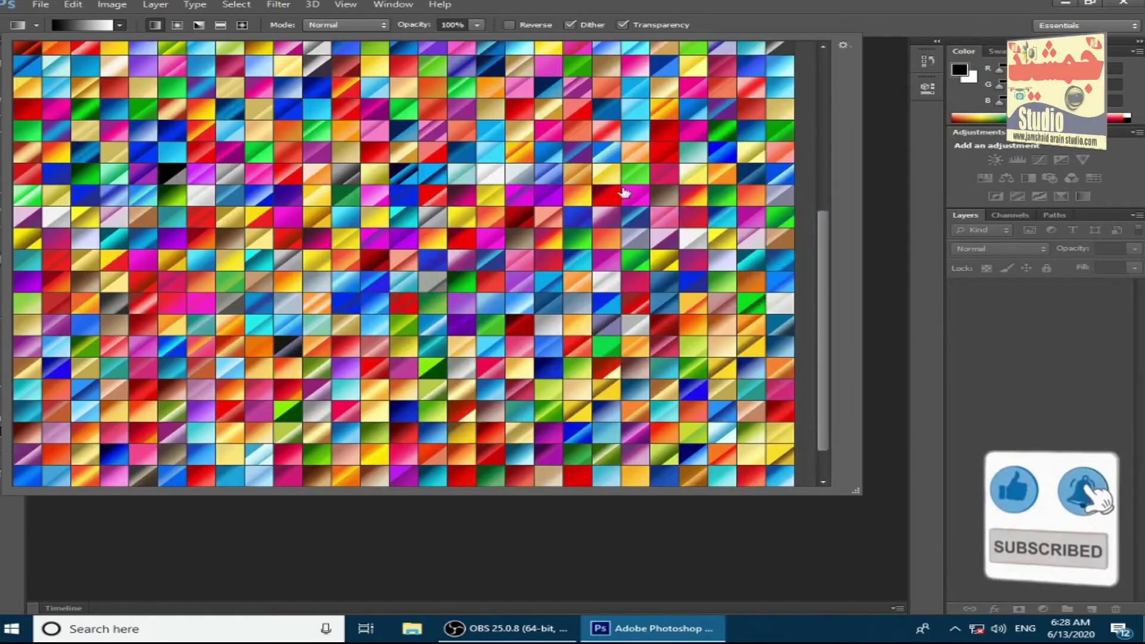
scroll(623, 192, "down", 2)
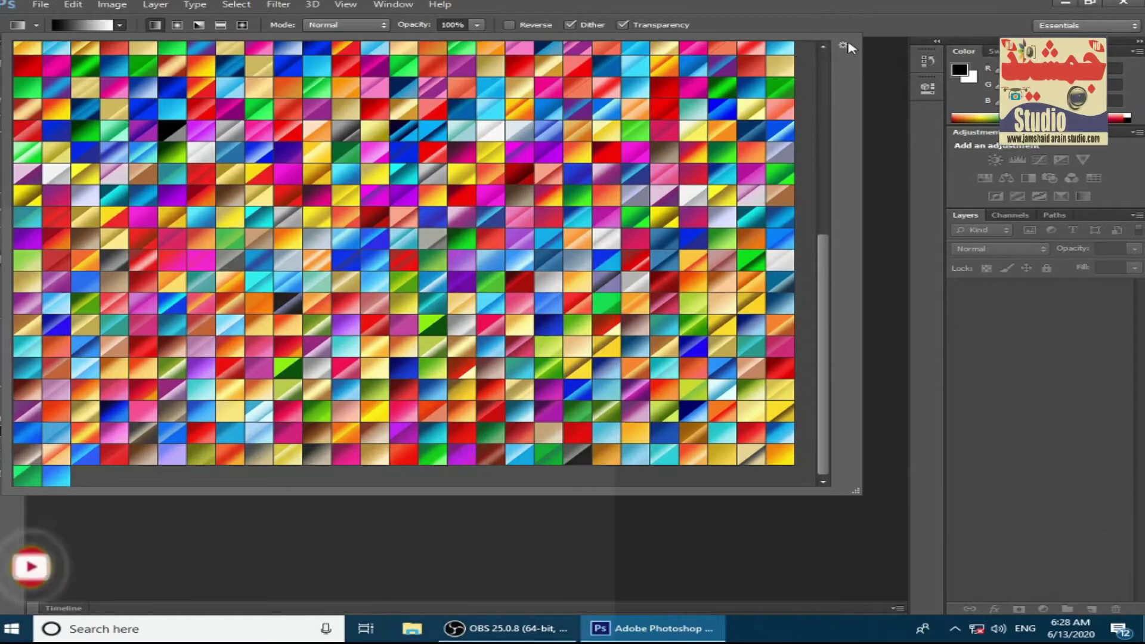
Step: Load the gradient set MIX-7.grd from the Festival Gradients folder into the presets
left_click(842, 45)
left_click(899, 213)
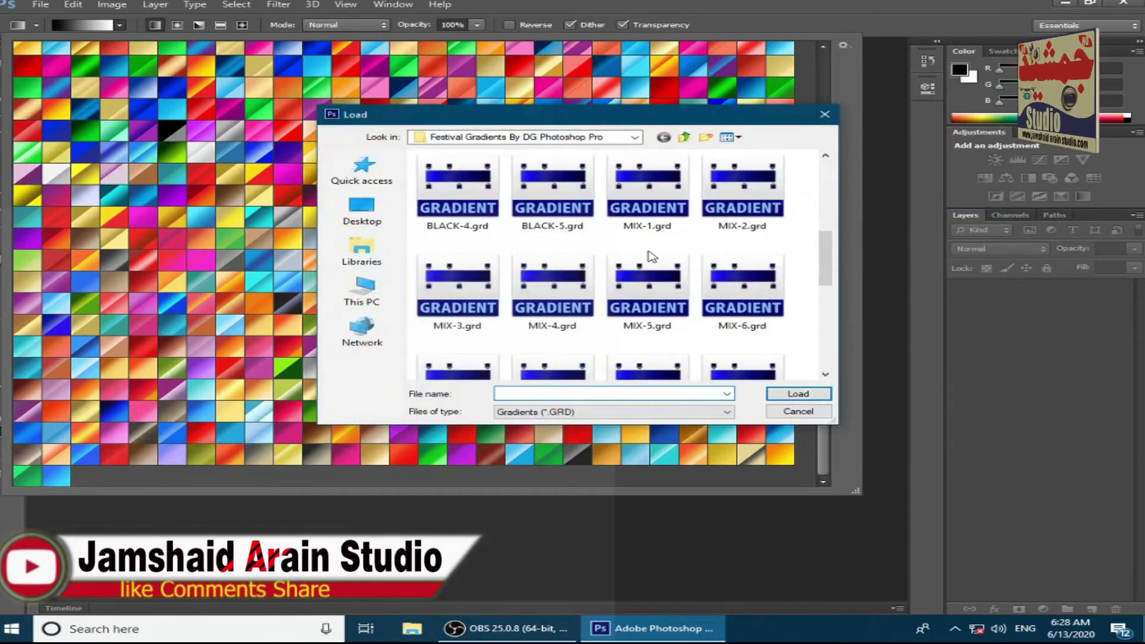
scroll(662, 242, "down", 2)
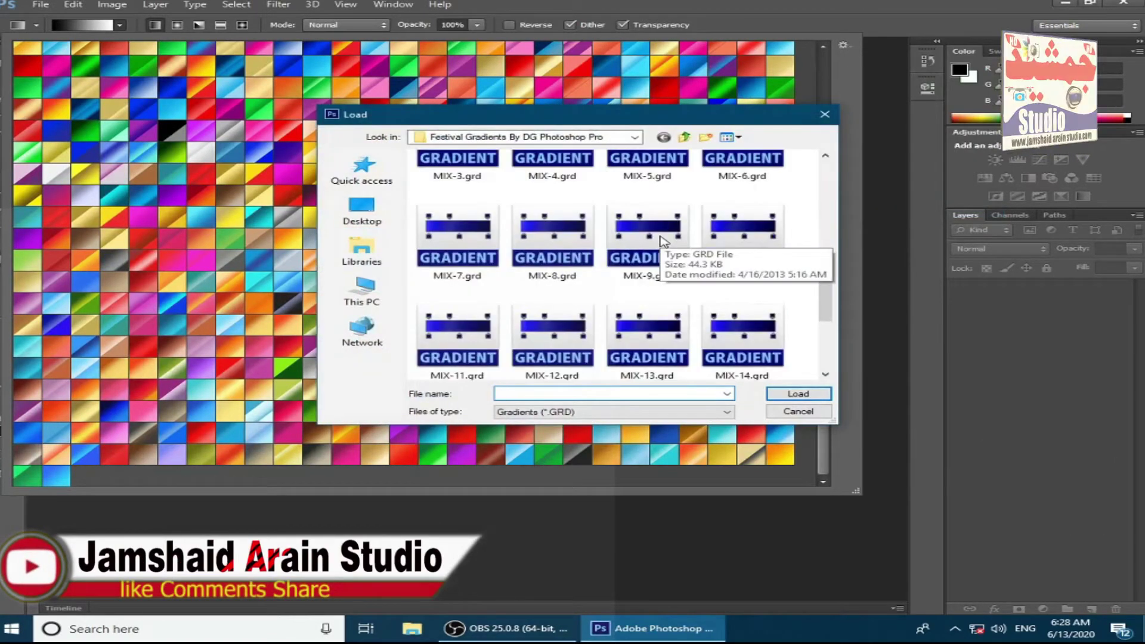
double_click(435, 238)
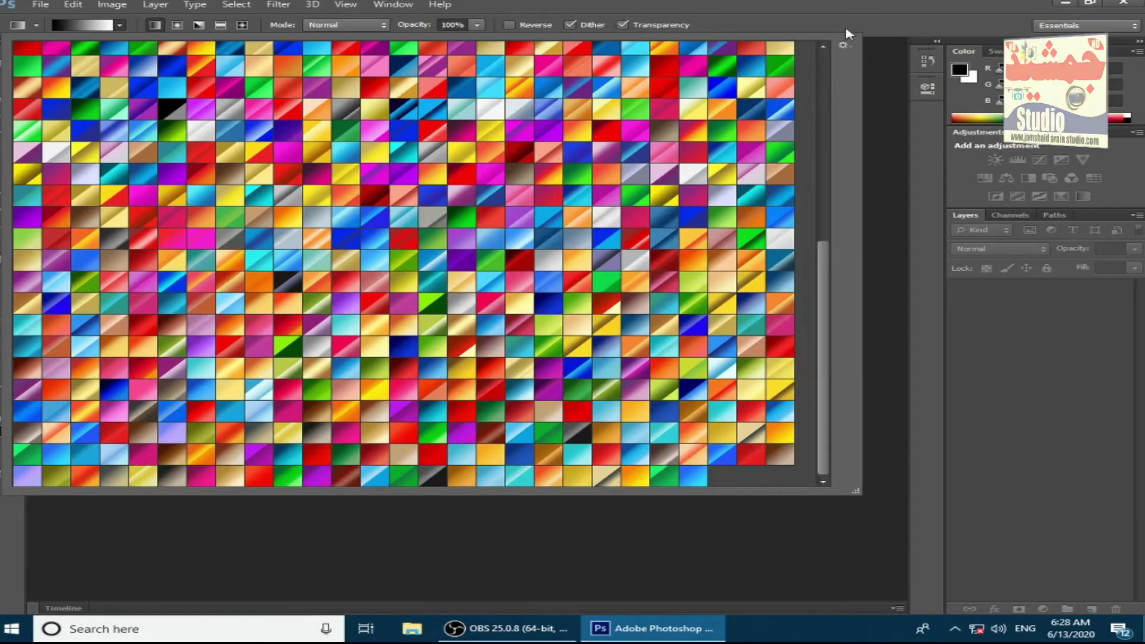
Step: Load the gradient set MIX-6.grd from the Festival Gradients folder into the presets
left_click(843, 46)
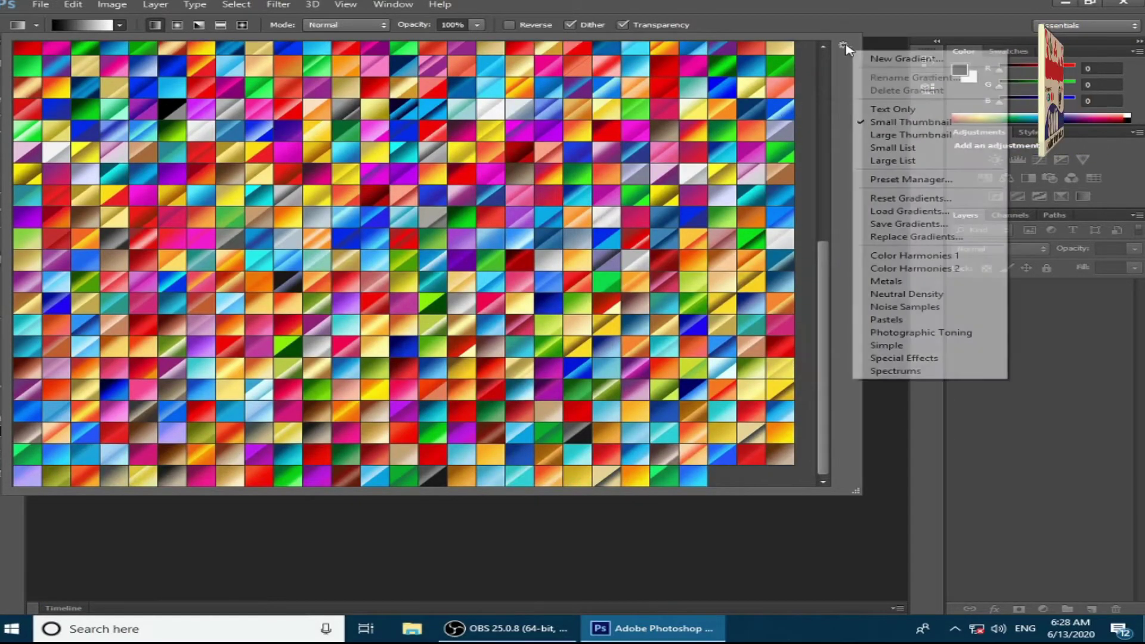
left_click(900, 211)
scroll(673, 249, "down", 5)
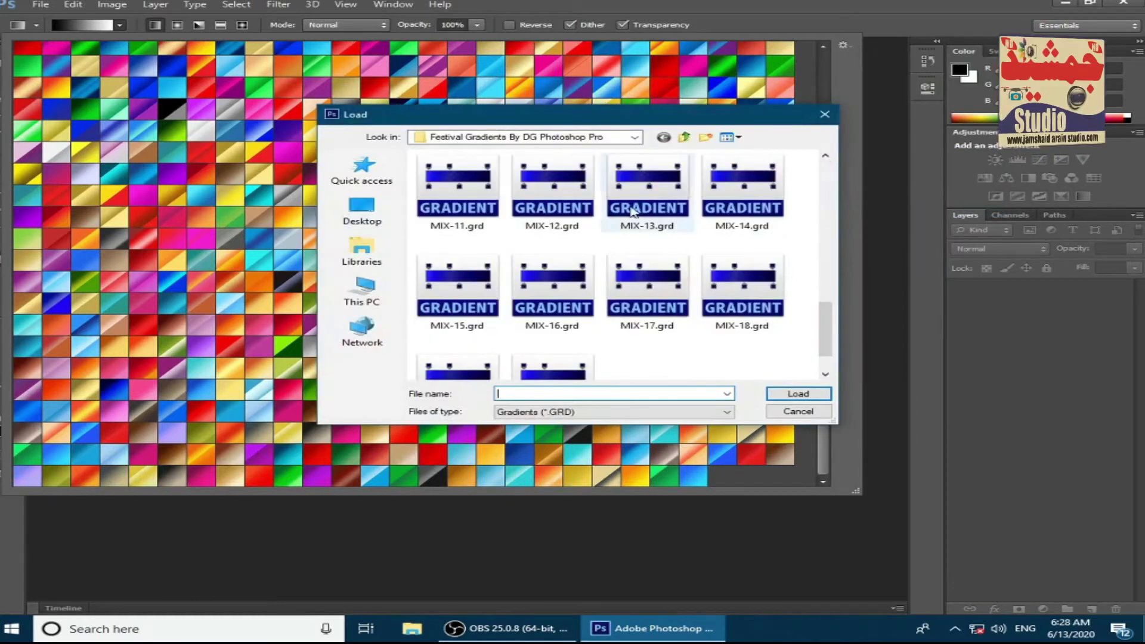
scroll(585, 245, "up", 3)
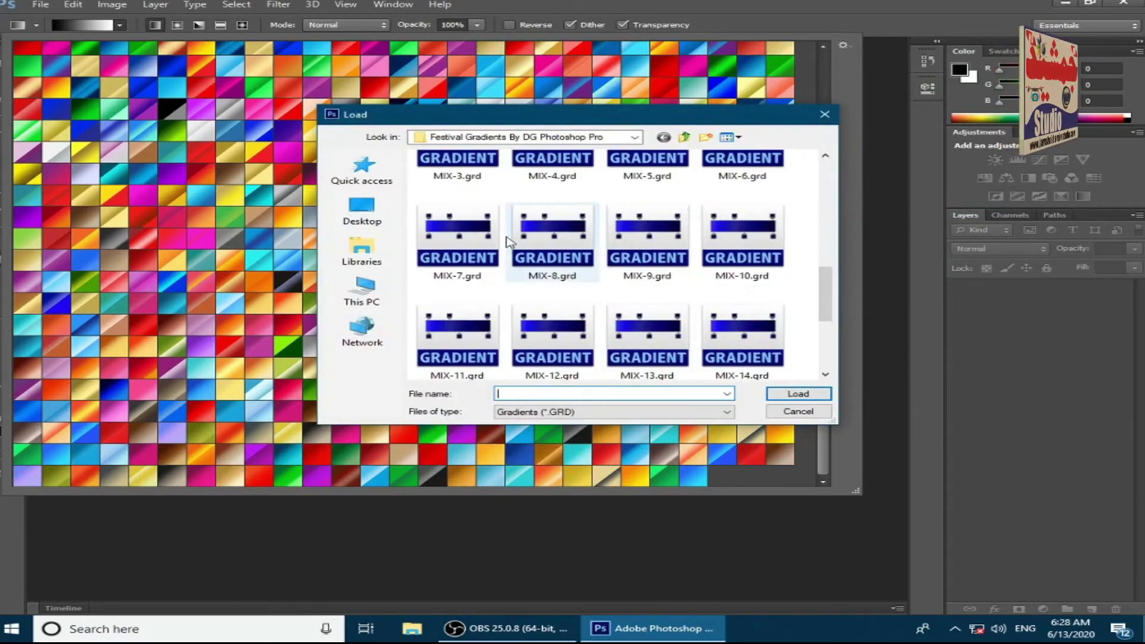
double_click(742, 167)
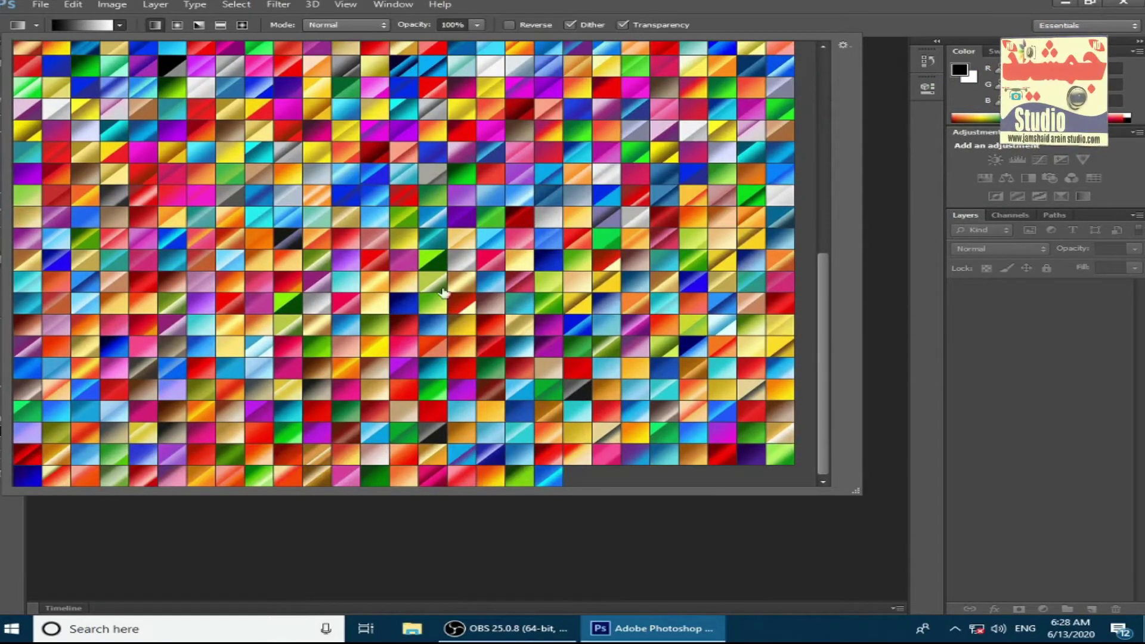
Step: Choose a blue-to-violet gradient from the loaded presets and close the gradient picker
left_click(537, 480)
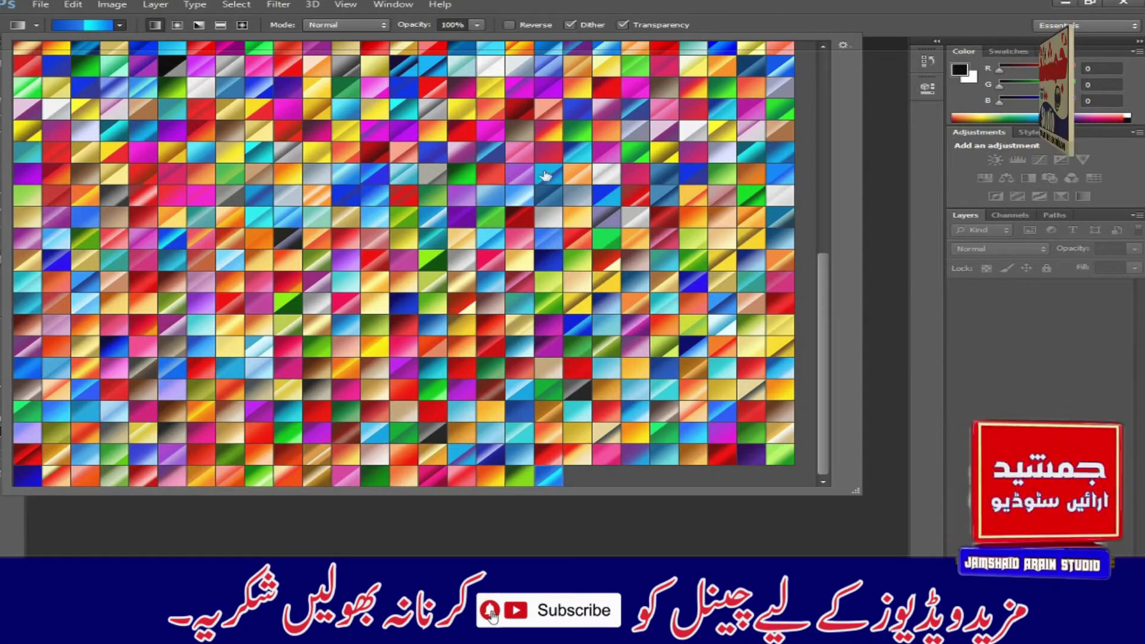
left_click(431, 157)
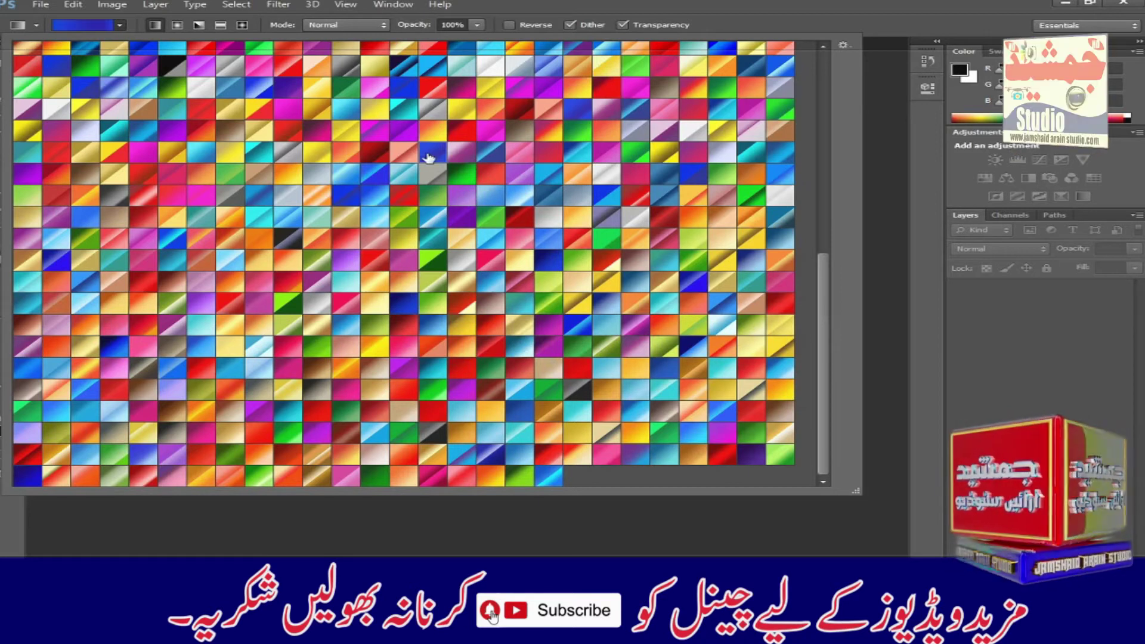
left_click(844, 45)
left_click(884, 47)
left_click(391, 238)
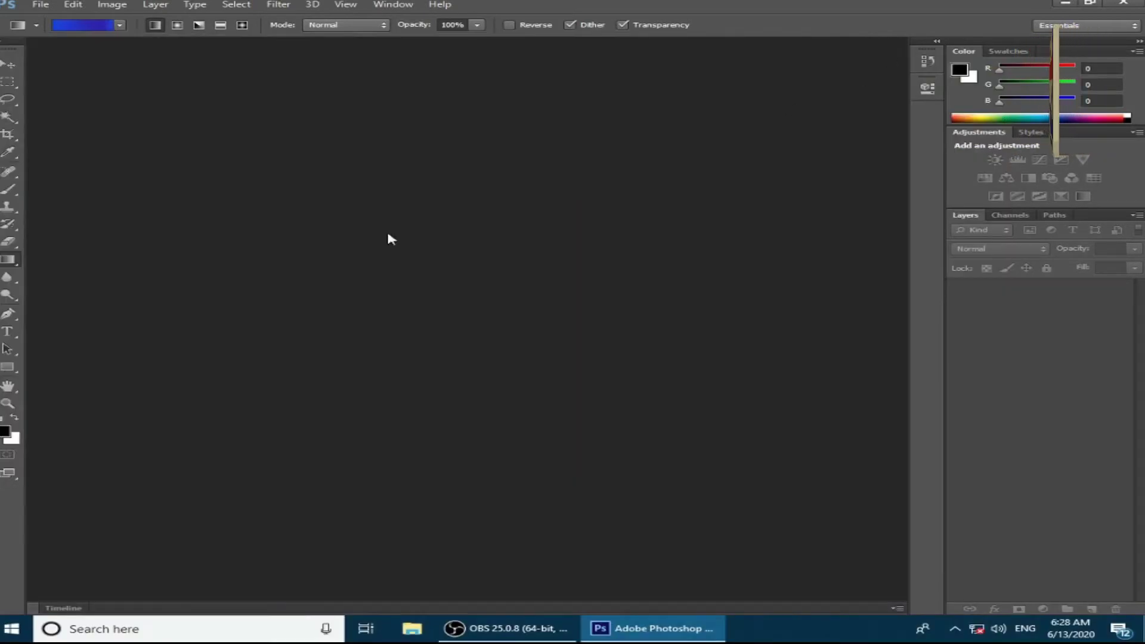
Step: Create a new document and fill its background with the chosen blue gradient, drawn diagonally to the canvas's lower-right corner
left_click(40, 4)
left_click(65, 19)
left_click(773, 156)
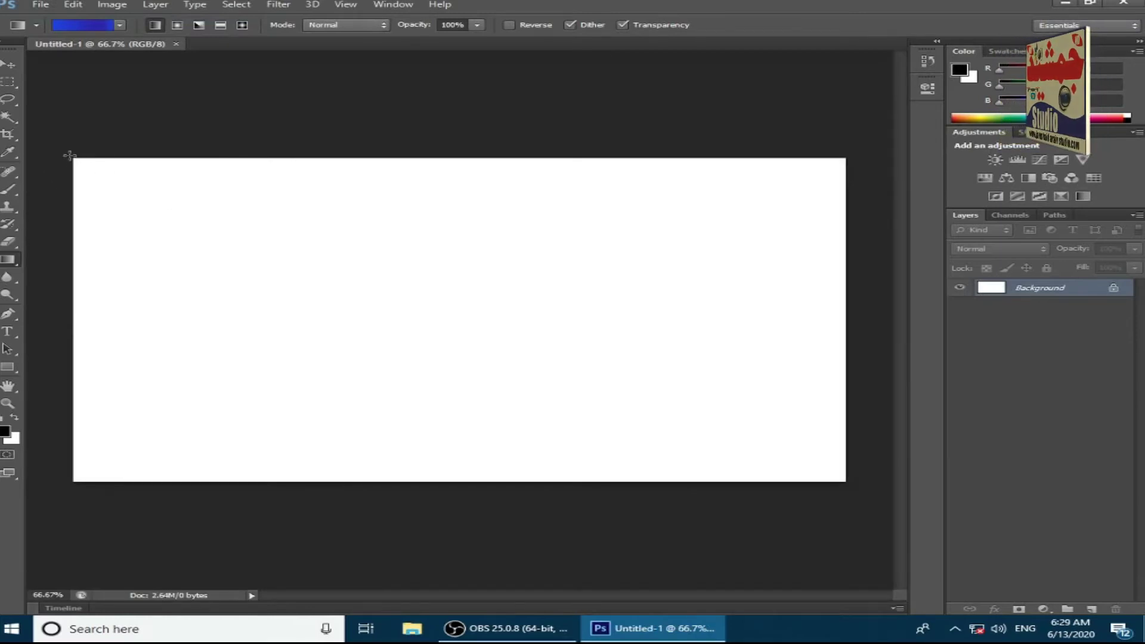
left_click_drag(566, 368, 847, 483)
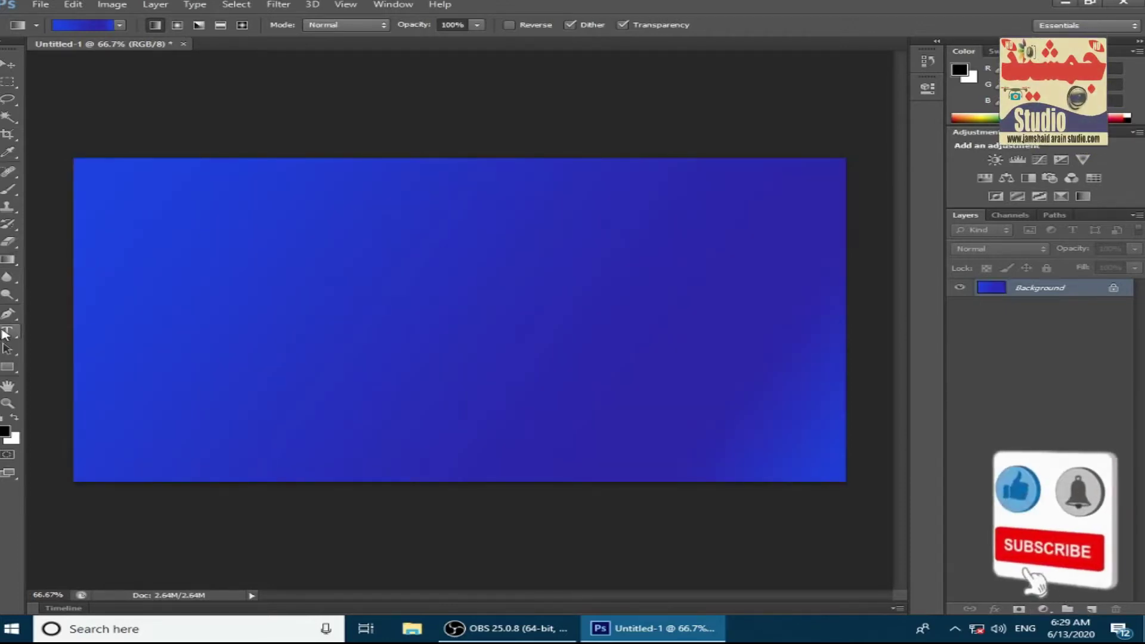
Step: Add the studio's name as a line of white 6 pt text and move it to the middle of the canvas
left_click(236, 289)
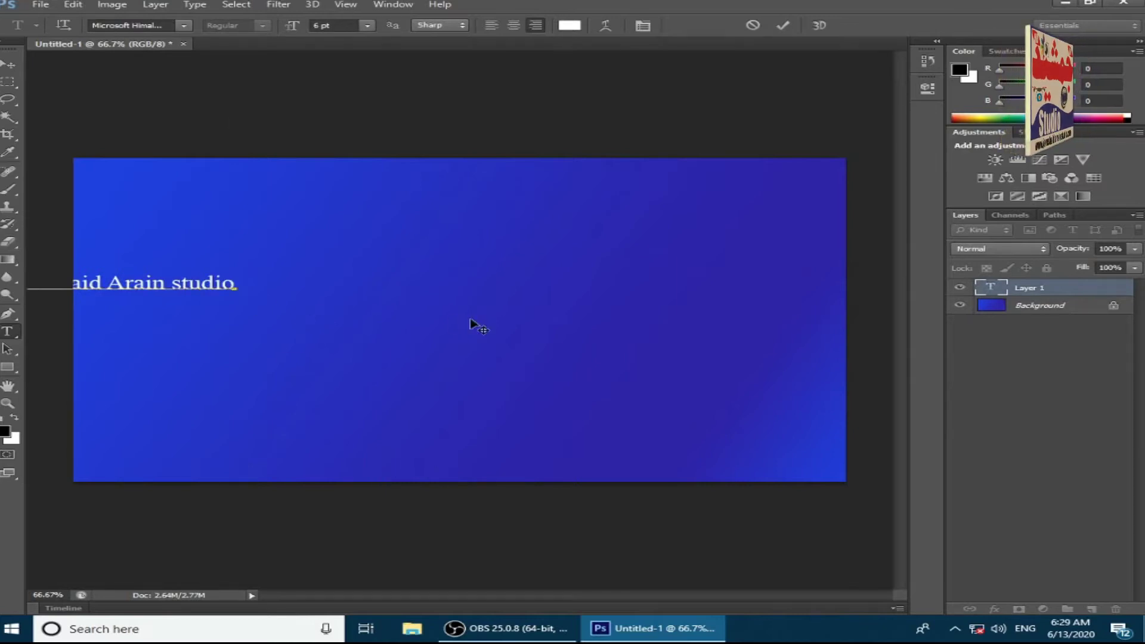
left_click_drag(587, 328, 614, 332)
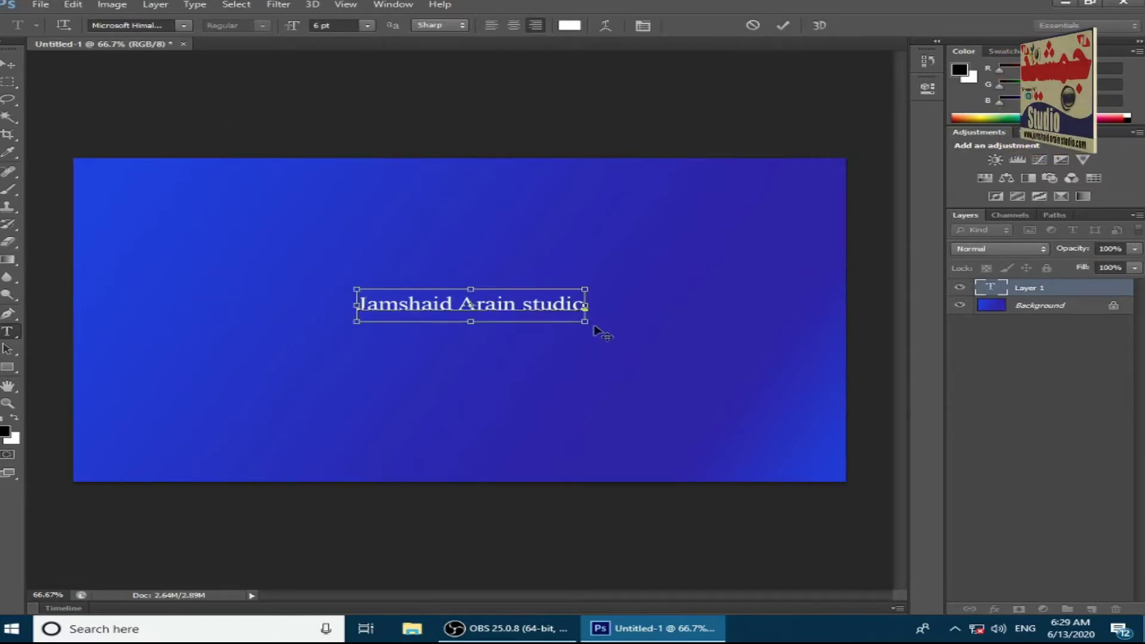
Step: Change the font of the whole text line to Arial
key("ctrl+a")
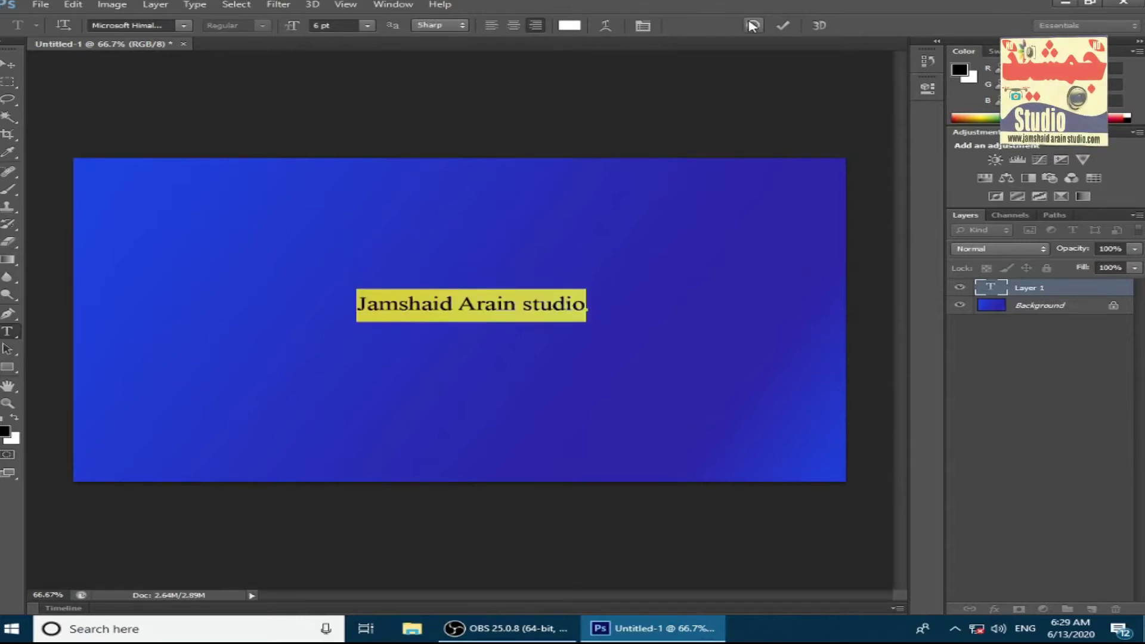
left_click(183, 26)
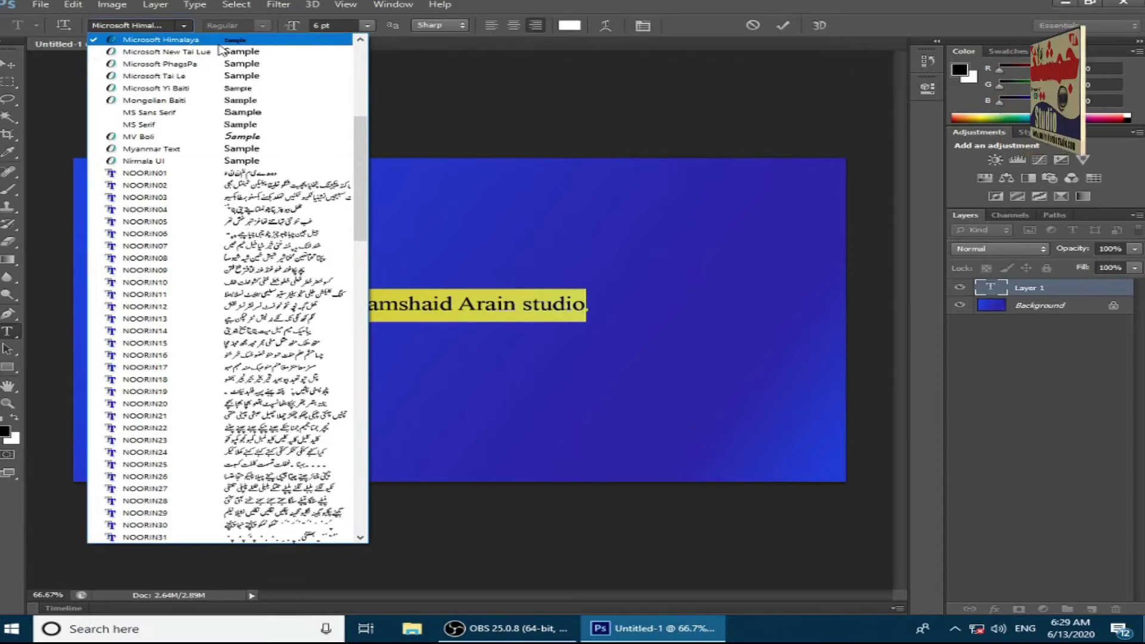
scroll(373, 52, "up", 8)
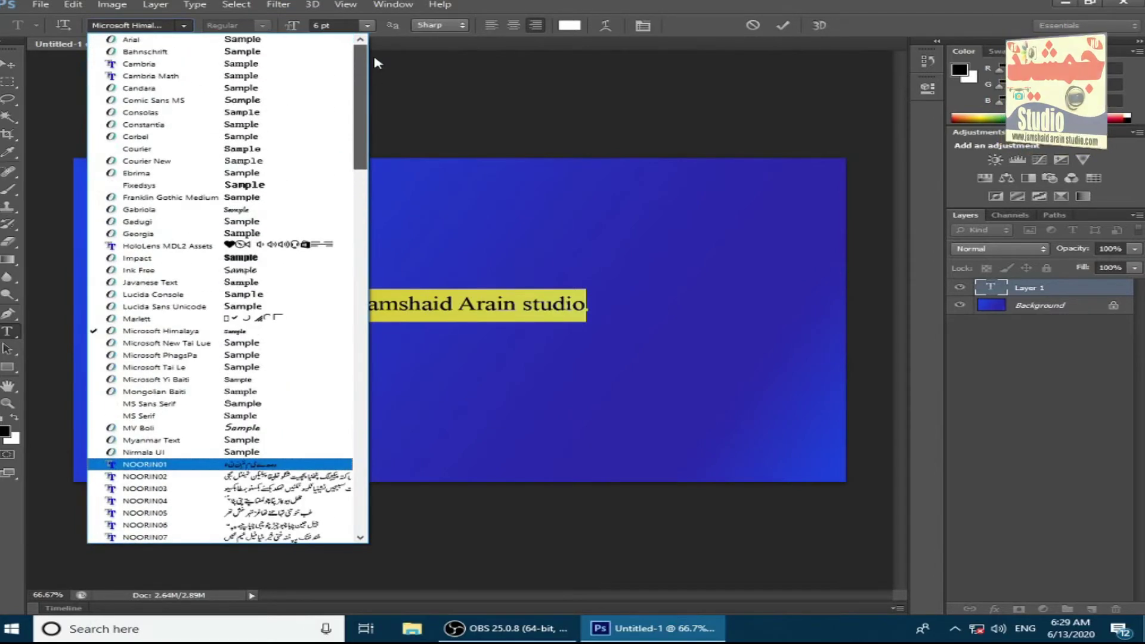
left_click(233, 44)
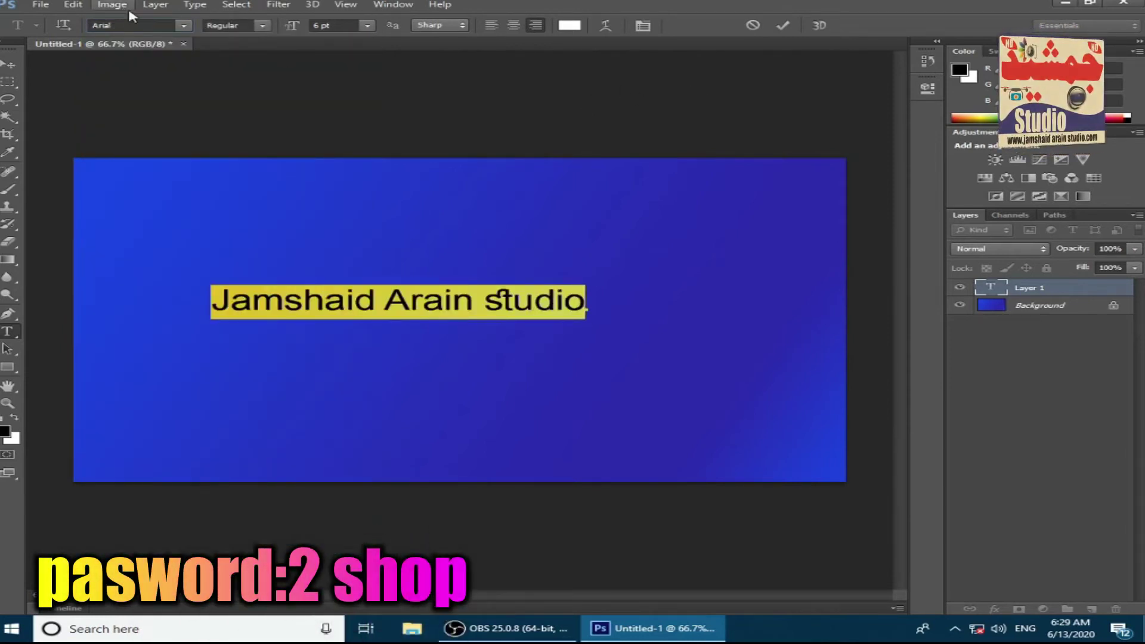
Step: Set the text line's font to Sitka and commit the text edit
left_click(184, 25)
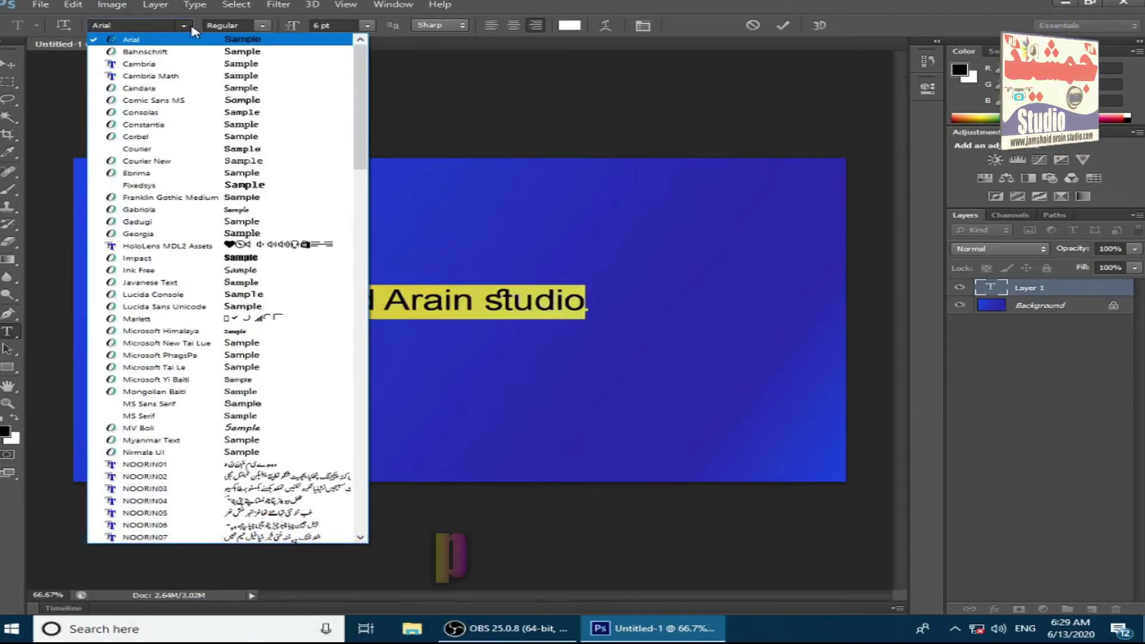
scroll(170, 298, "down", 10)
scroll(169, 356, "down", 20)
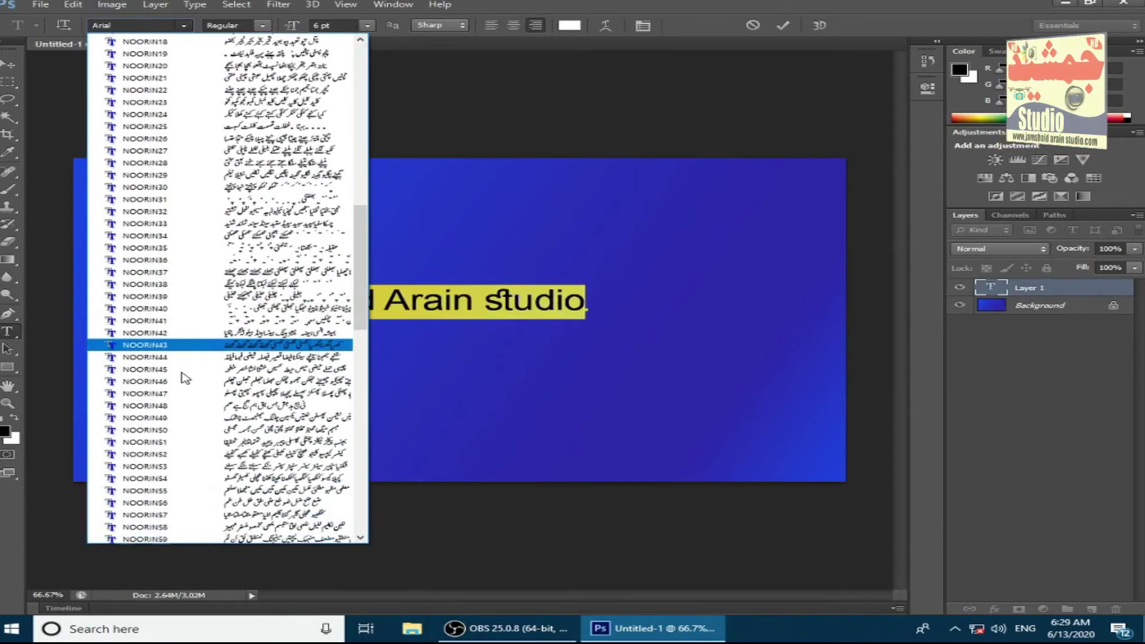
scroll(188, 389, "down", 10)
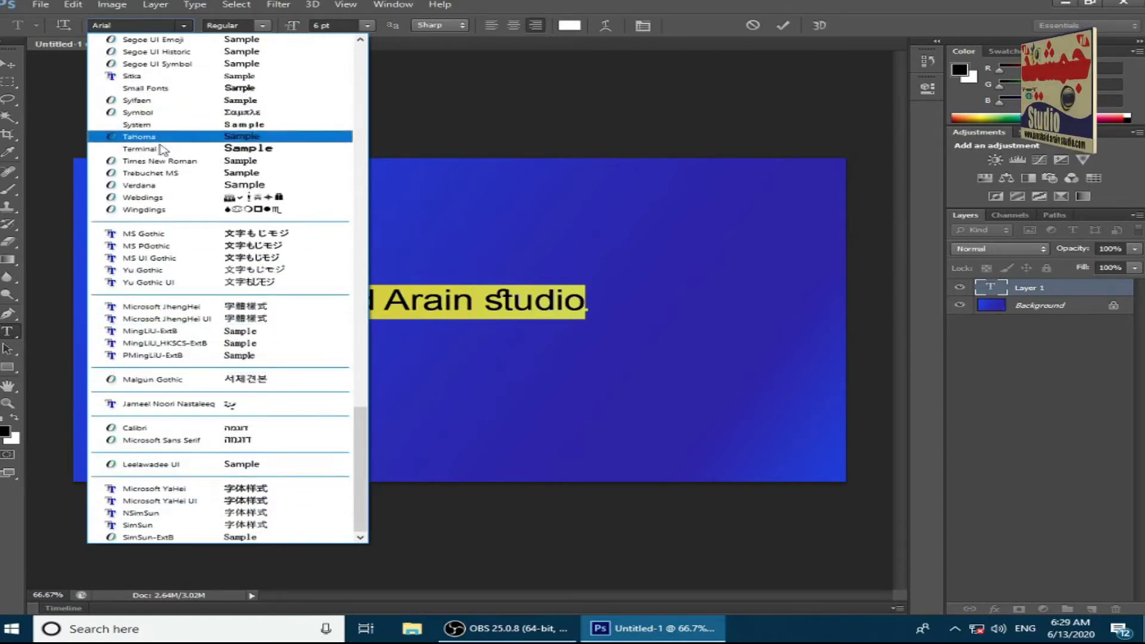
scroll(162, 125, "up", 4)
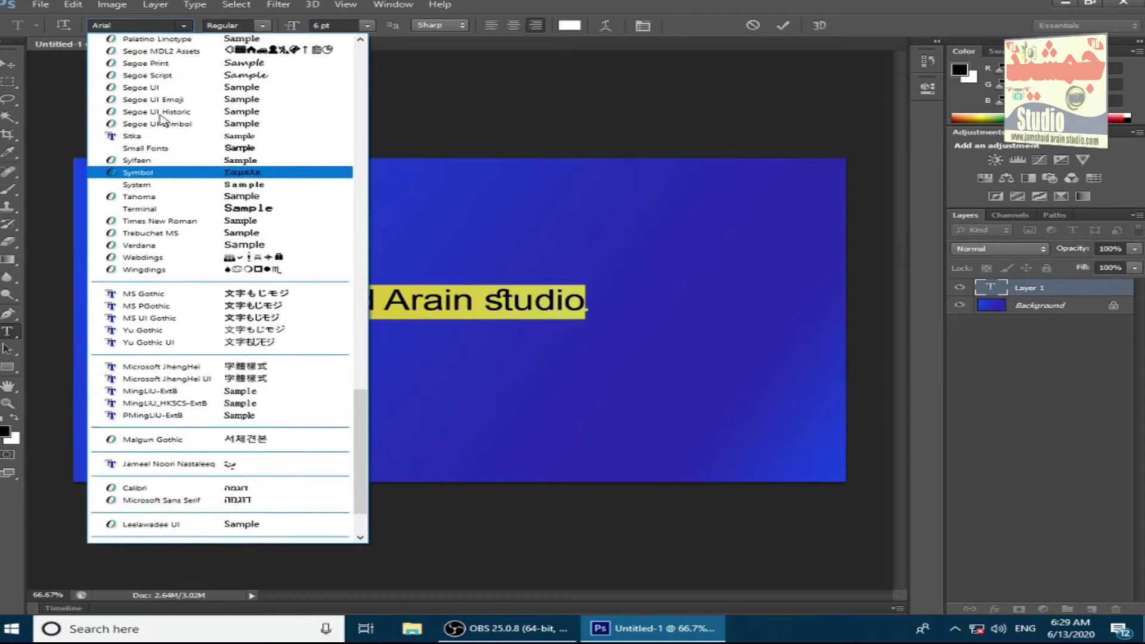
scroll(161, 136, "down", 4)
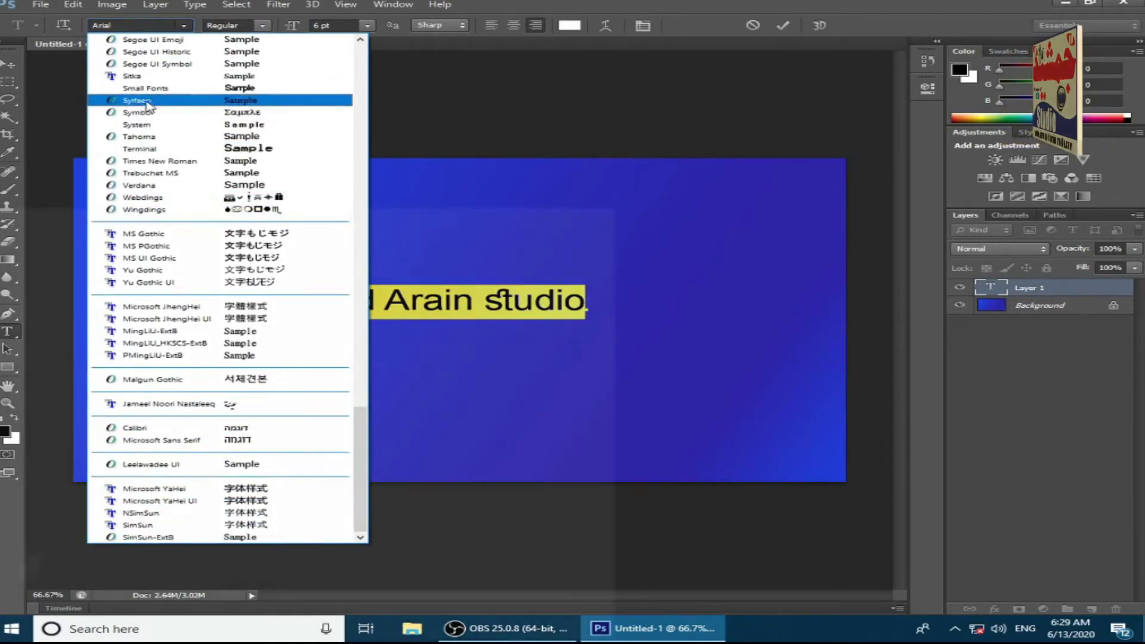
left_click(143, 77)
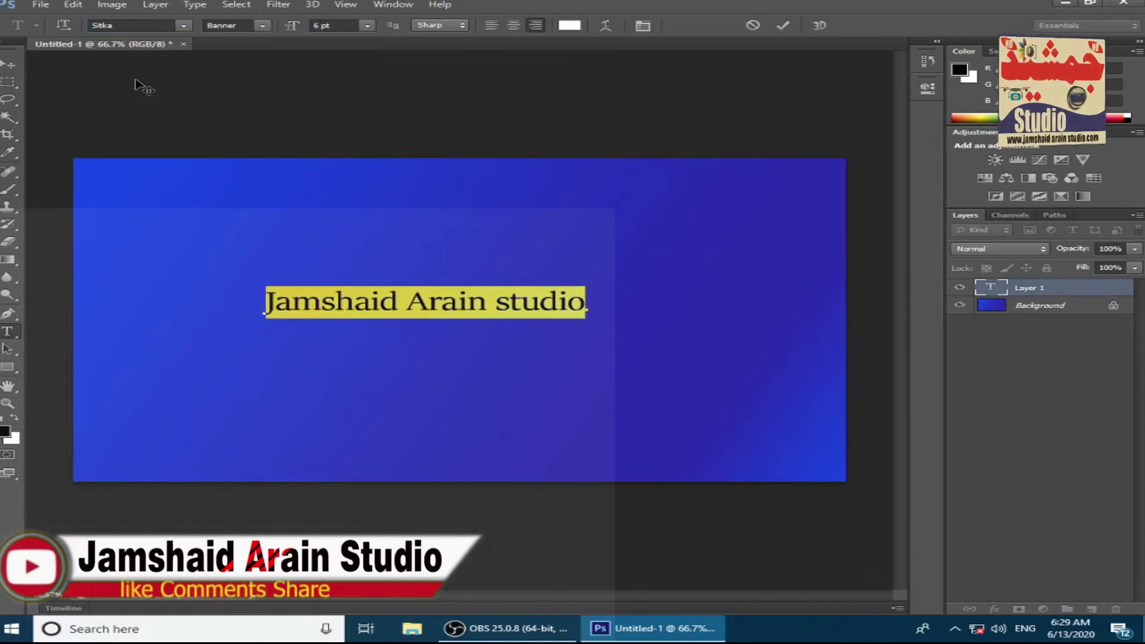
left_click(783, 25)
Step: Scale the studio-name text up to about 227% so it spans almost the full canvas width, and commit the transform
key("v")
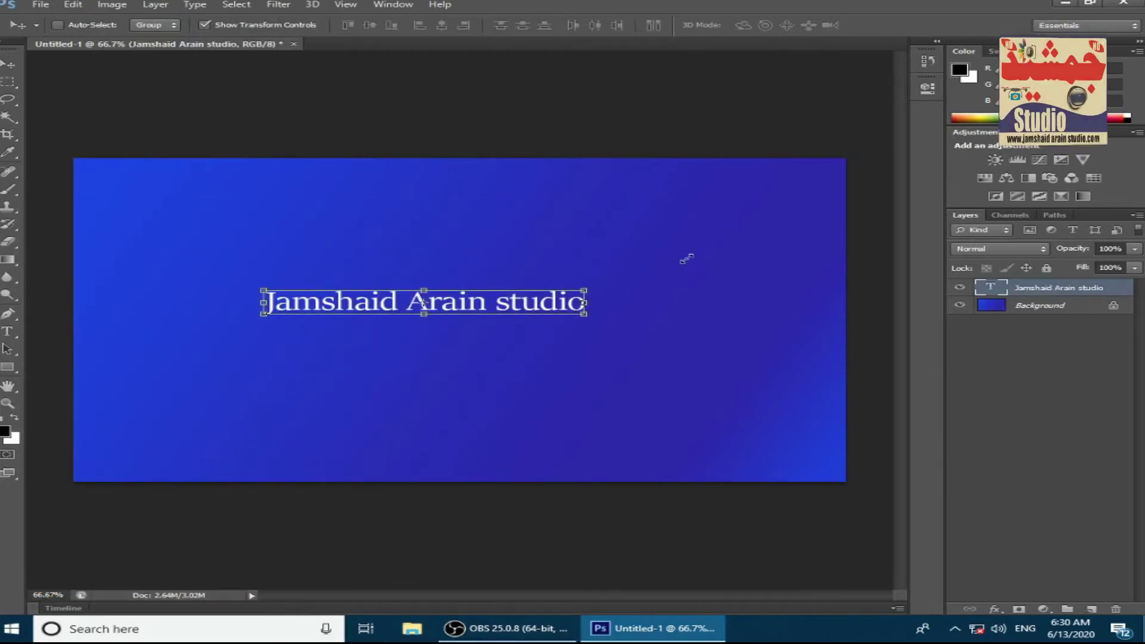
left_click_drag(583, 291, 817, 211)
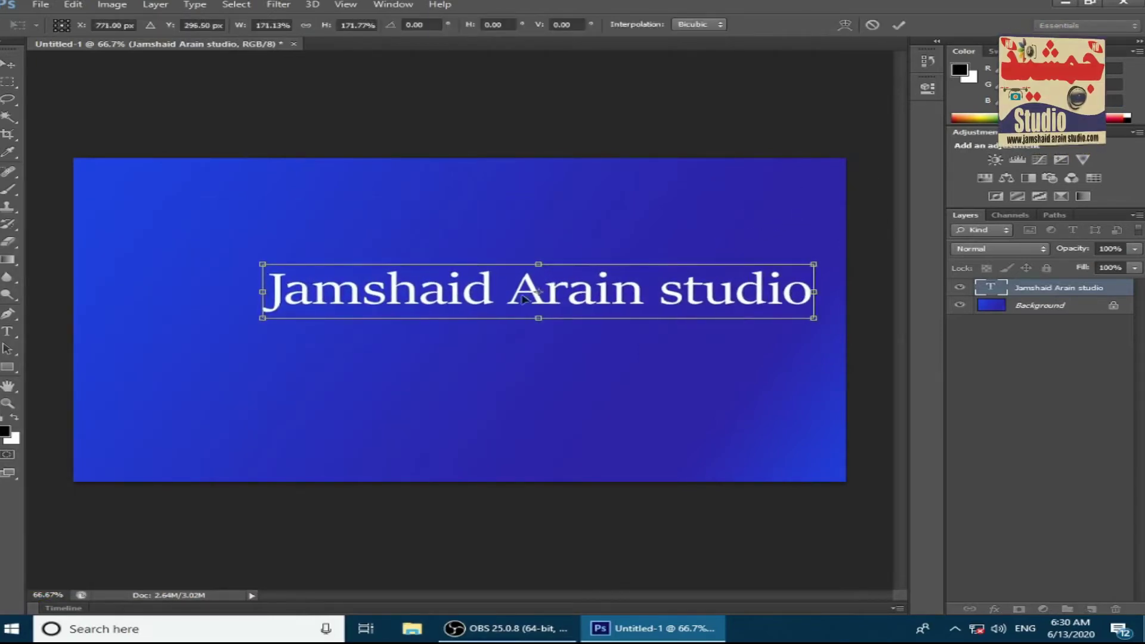
left_click_drag(265, 320, 111, 427)
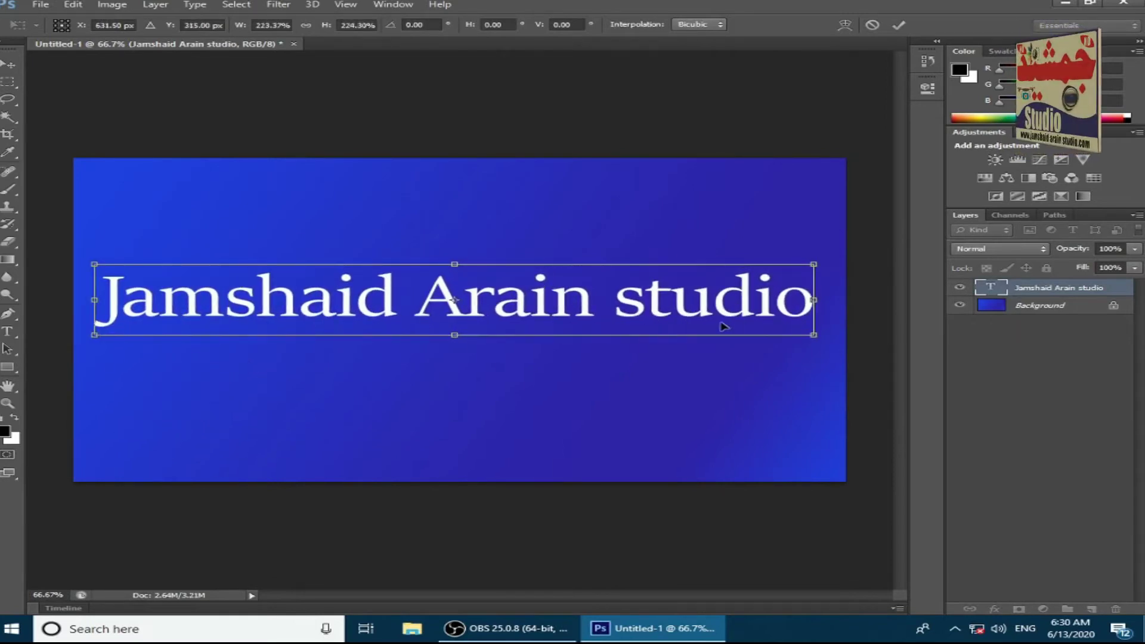
left_click_drag(821, 344, 823, 346)
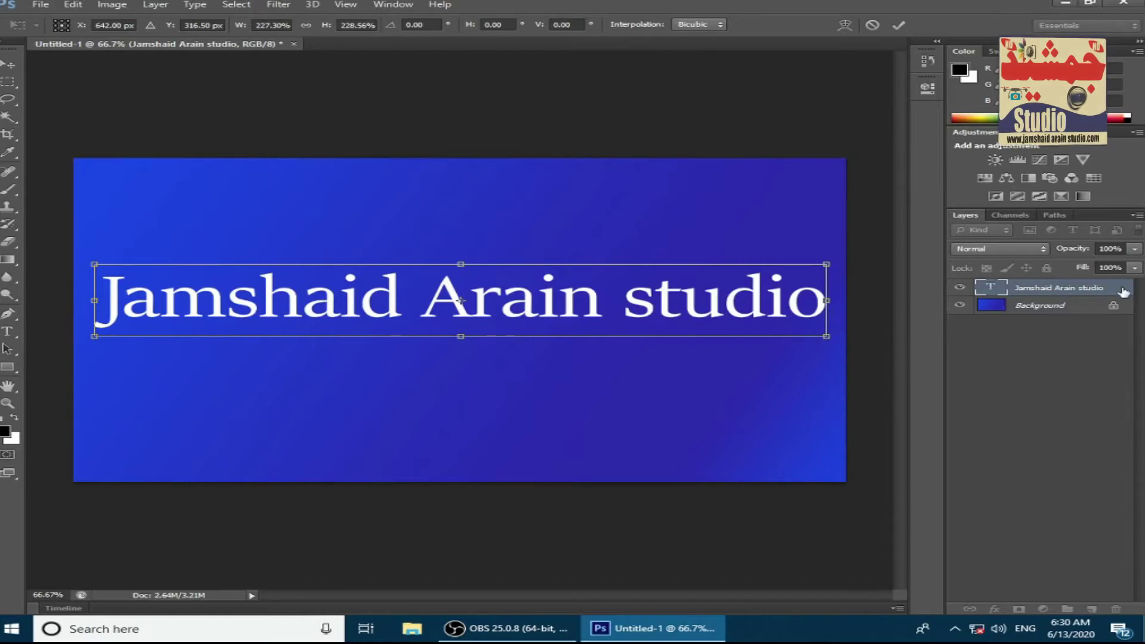
key("Return")
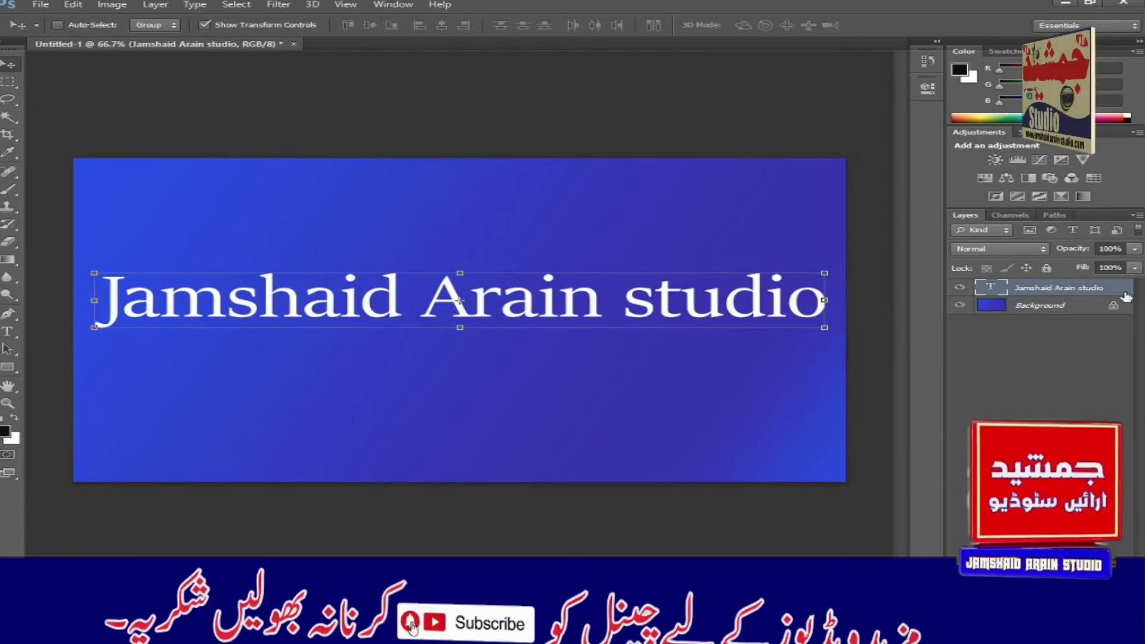
Step: Add a Gradient Overlay to the text layer using a crimson-to-pink gradient from the loaded presets
double_click(1124, 294)
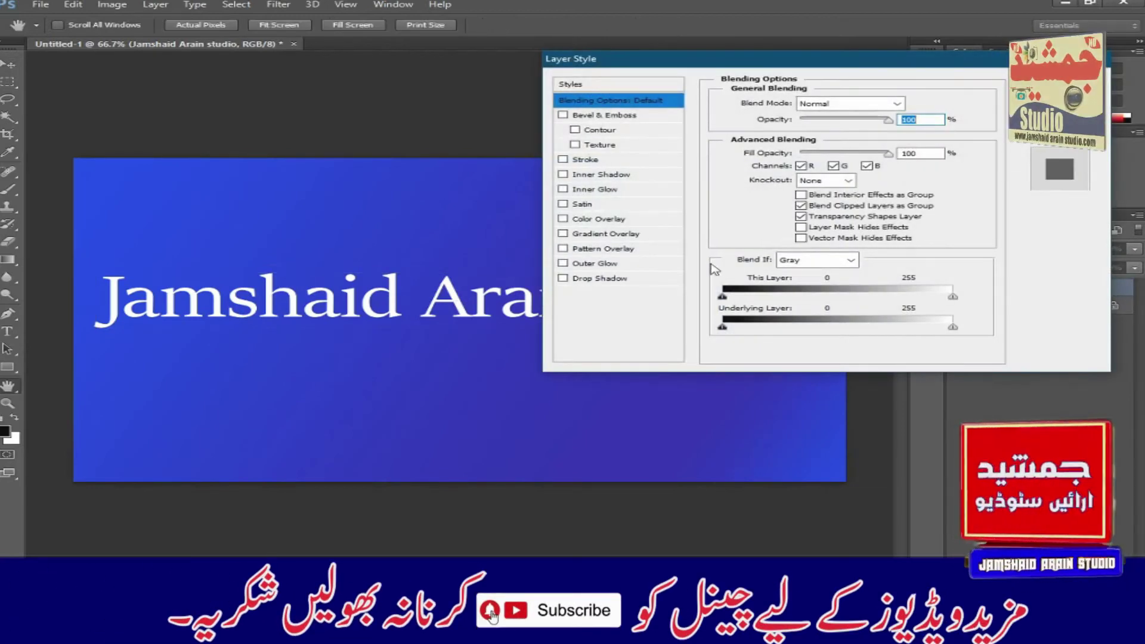
left_click(604, 233)
left_click_drag(939, 62, 870, 356)
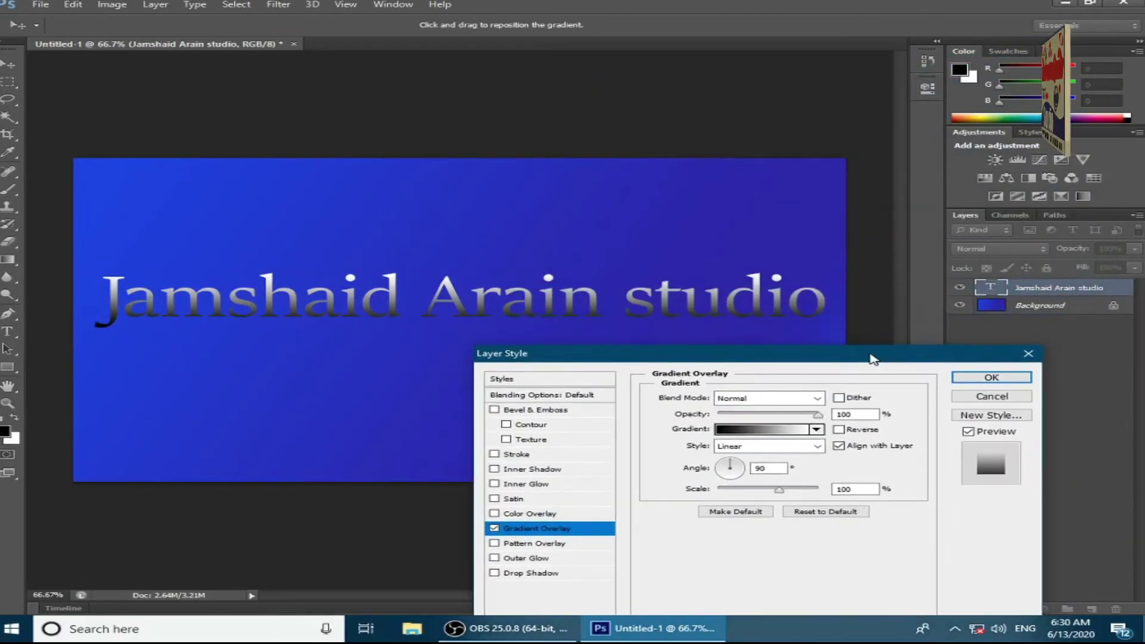
left_click(817, 430)
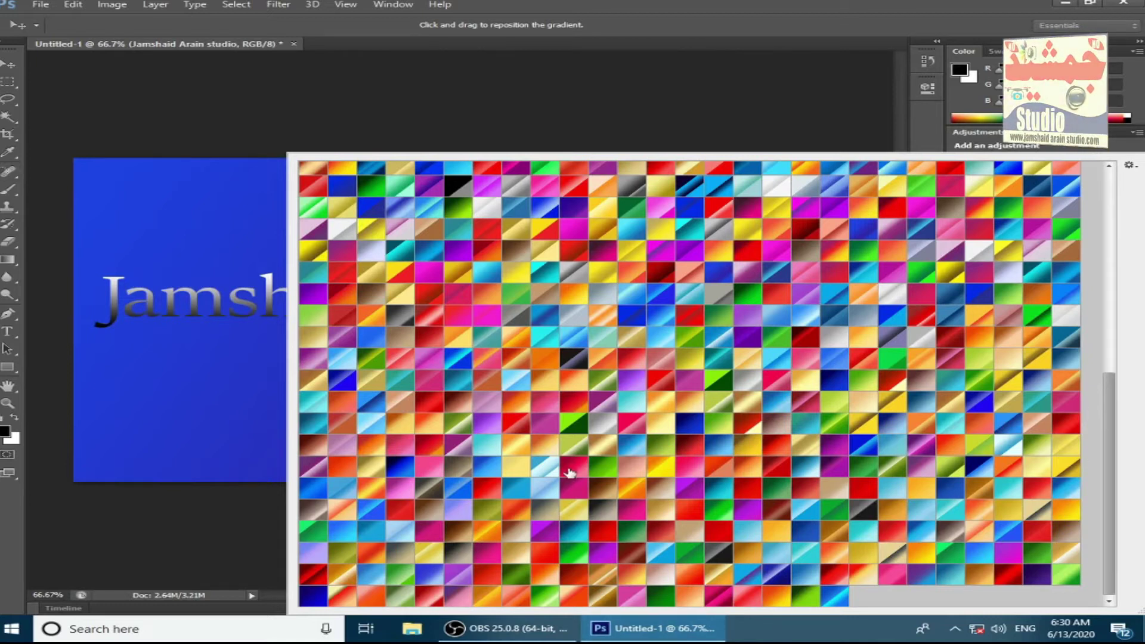
left_click(537, 169)
left_click(719, 278)
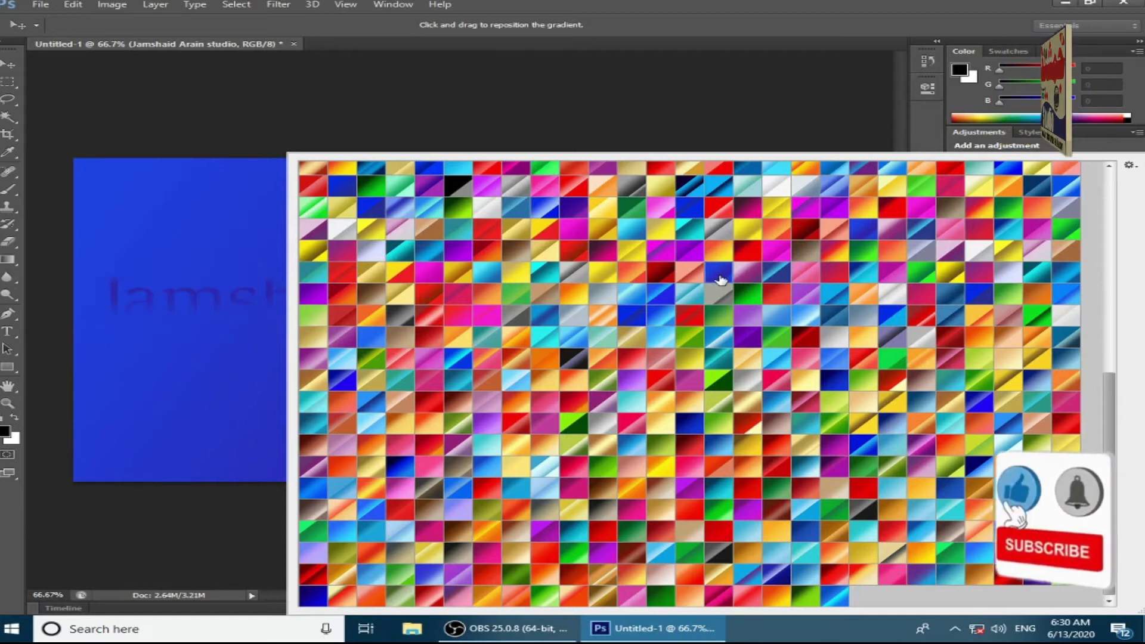
left_click(622, 429)
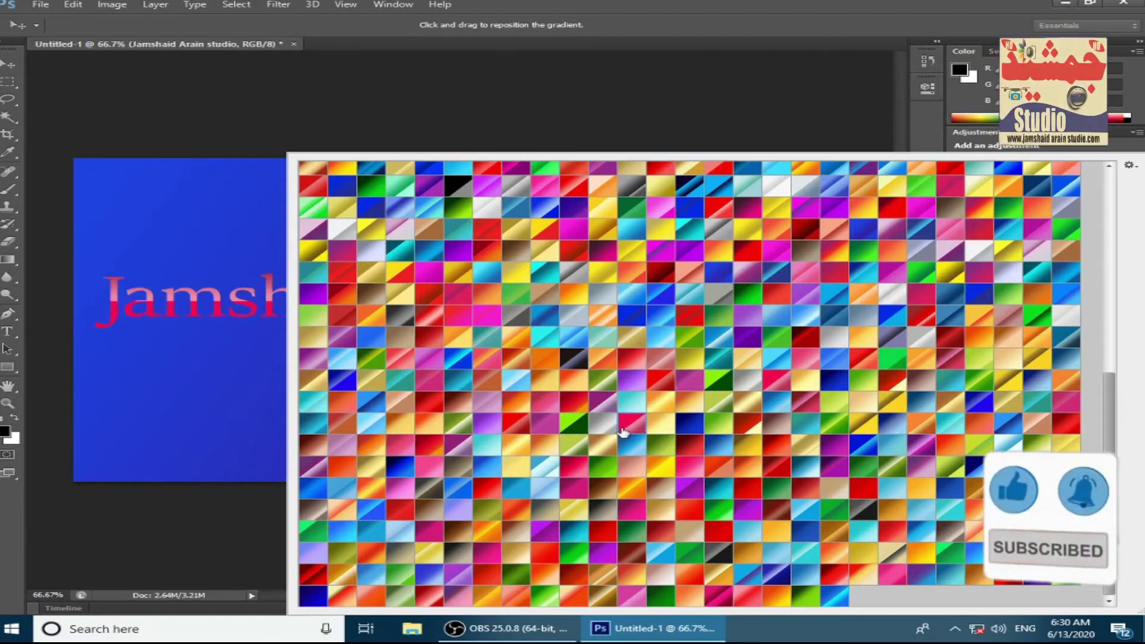
double_click(615, 436)
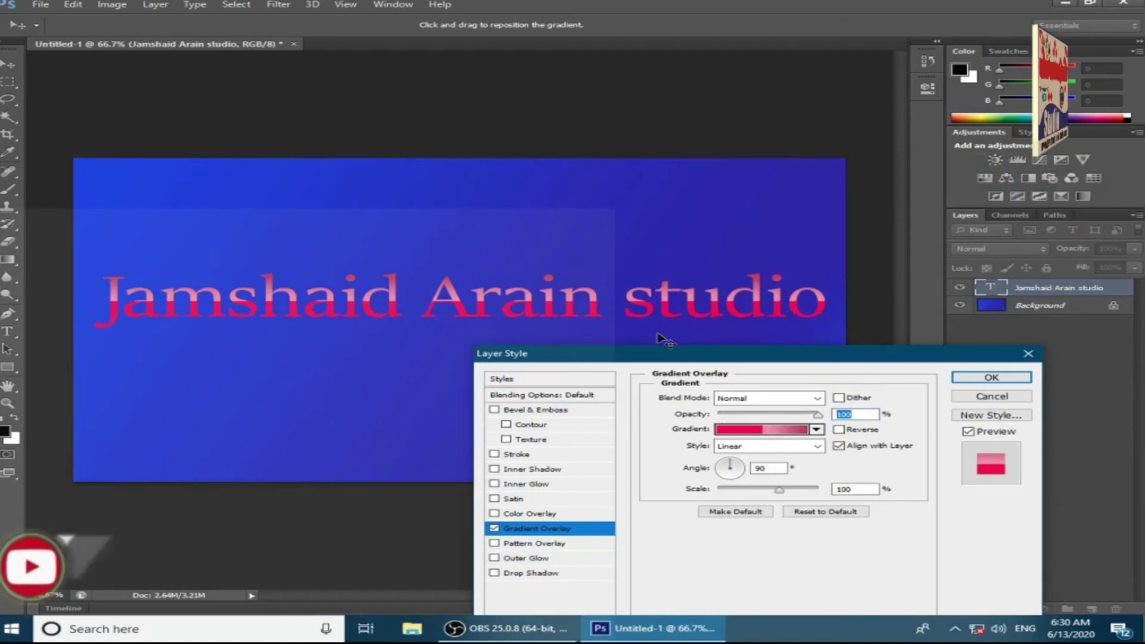
Step: Open the overlay's gradient for editing with the text in view, and try green, olive-yellow, red, dark red and yellow-orange presets
left_click_drag(659, 360, 727, 380)
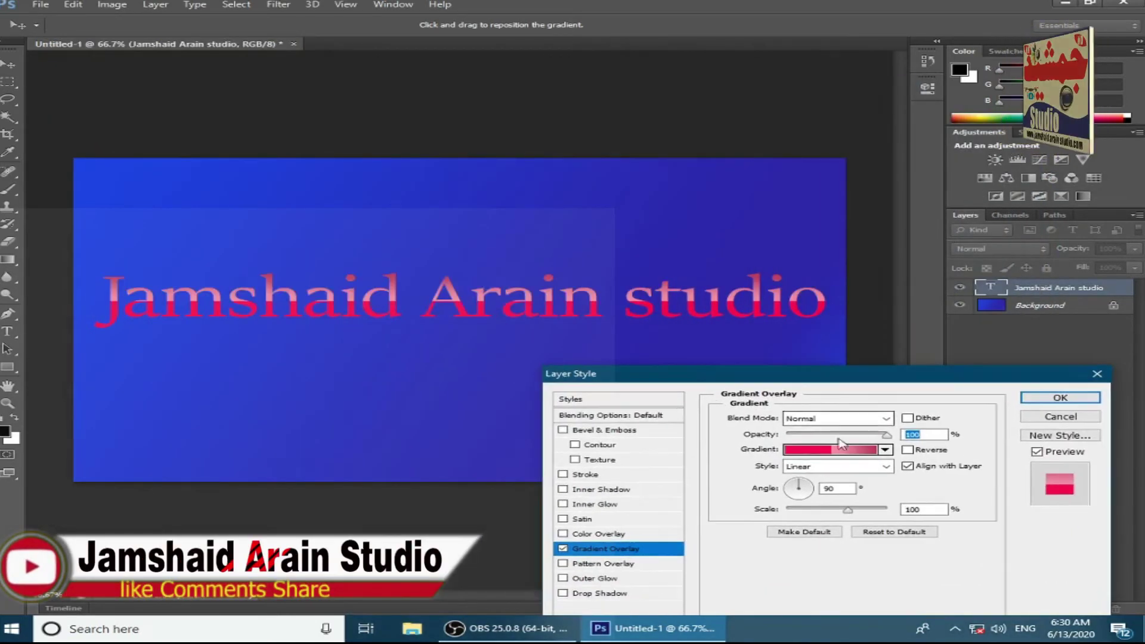
left_click(869, 451)
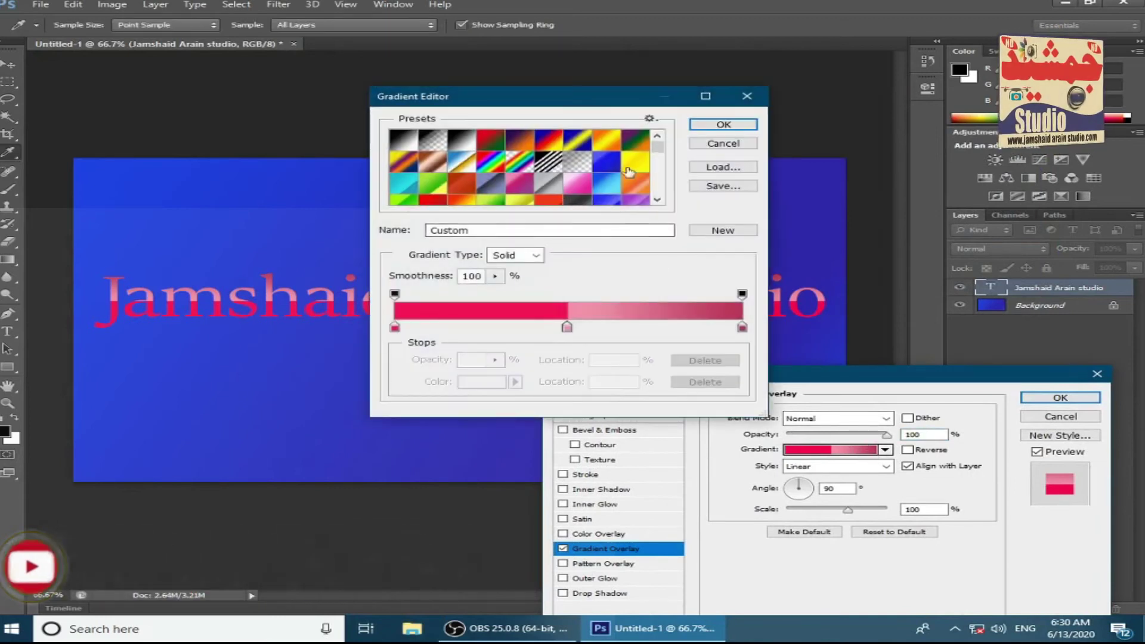
left_click_drag(582, 108, 1030, 330)
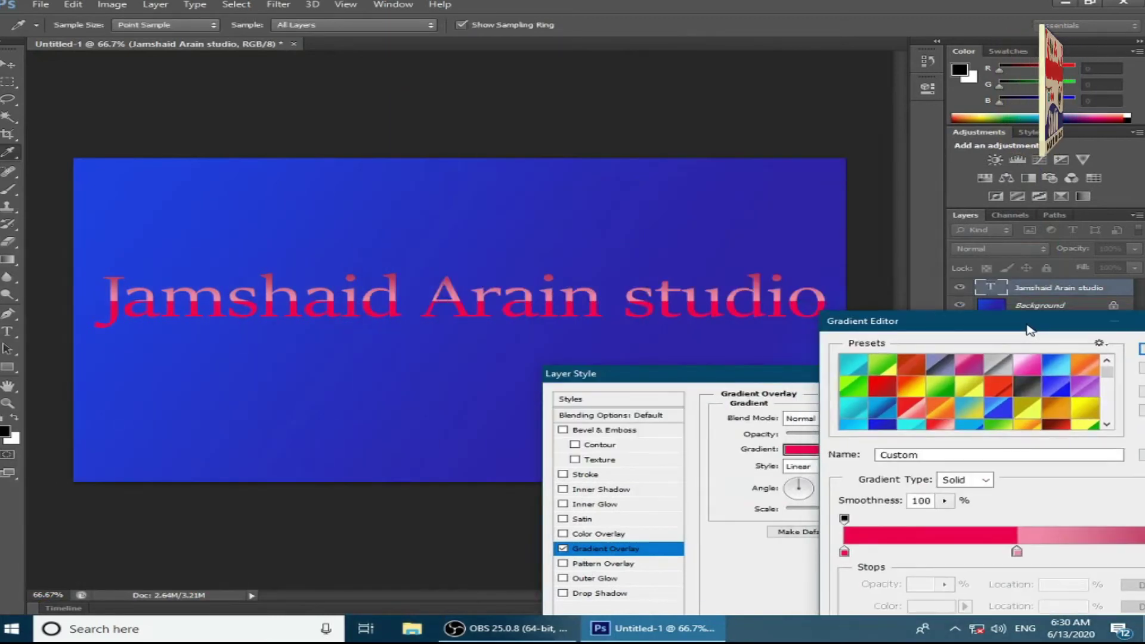
left_click(952, 396)
left_click(966, 392)
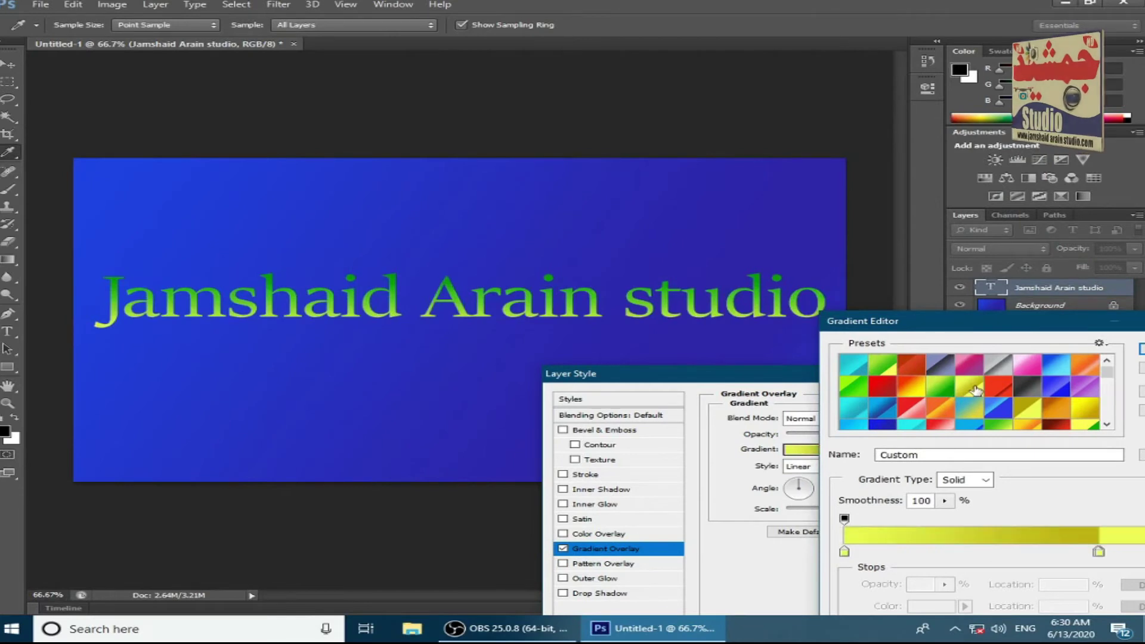
left_click(1009, 394)
scroll(1014, 394, "down", 3)
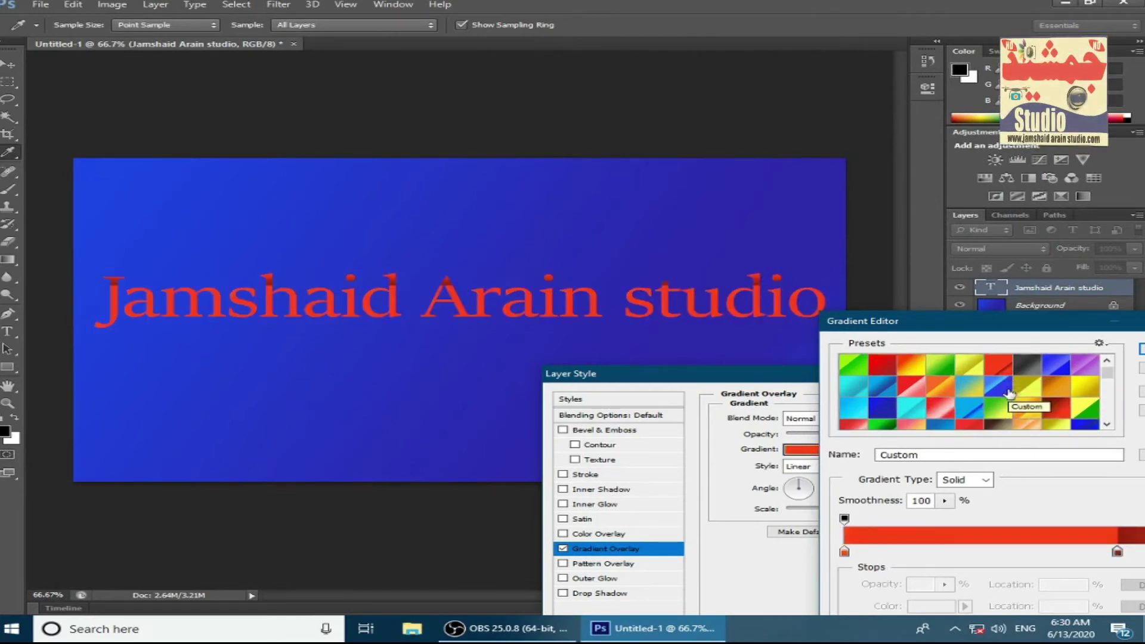
left_click(1061, 377)
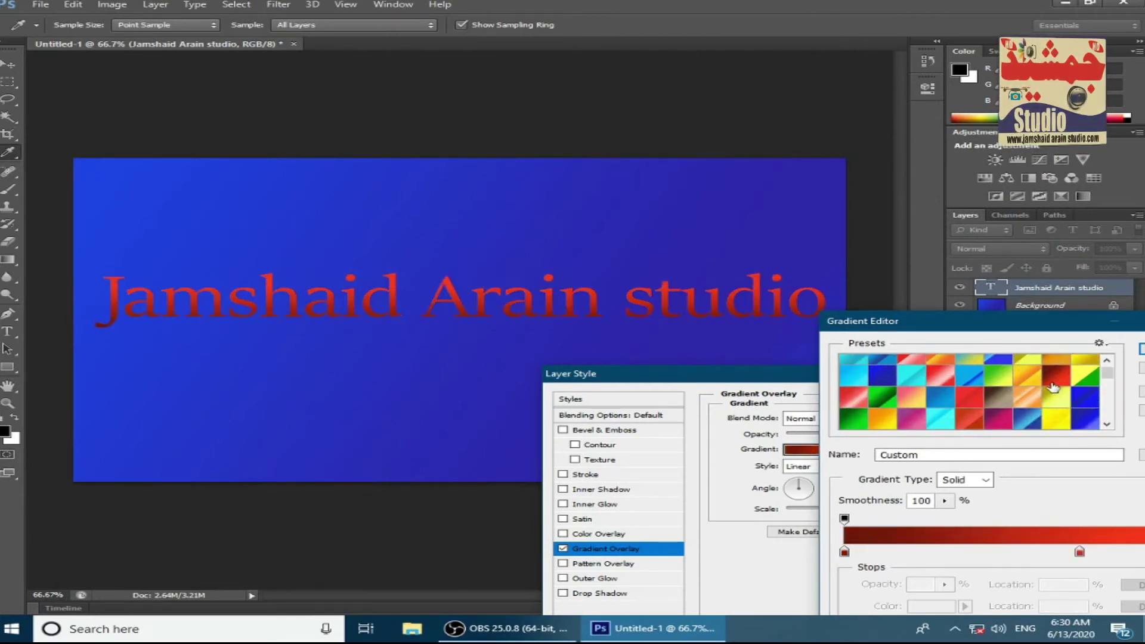
left_click(1031, 387)
Step: Try green, orange-to-white, pink-red, red-orange and turquoise gradient presets on the text overlay
scroll(977, 382, "down", 6)
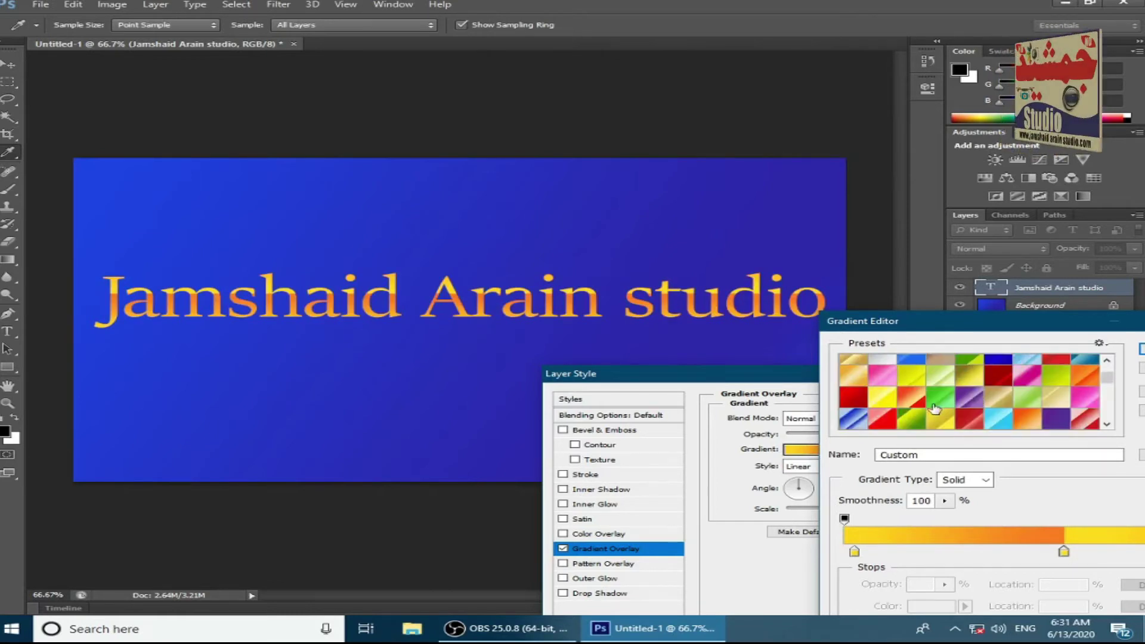
left_click(934, 405)
scroll(935, 405, "down", 2)
left_click(952, 396)
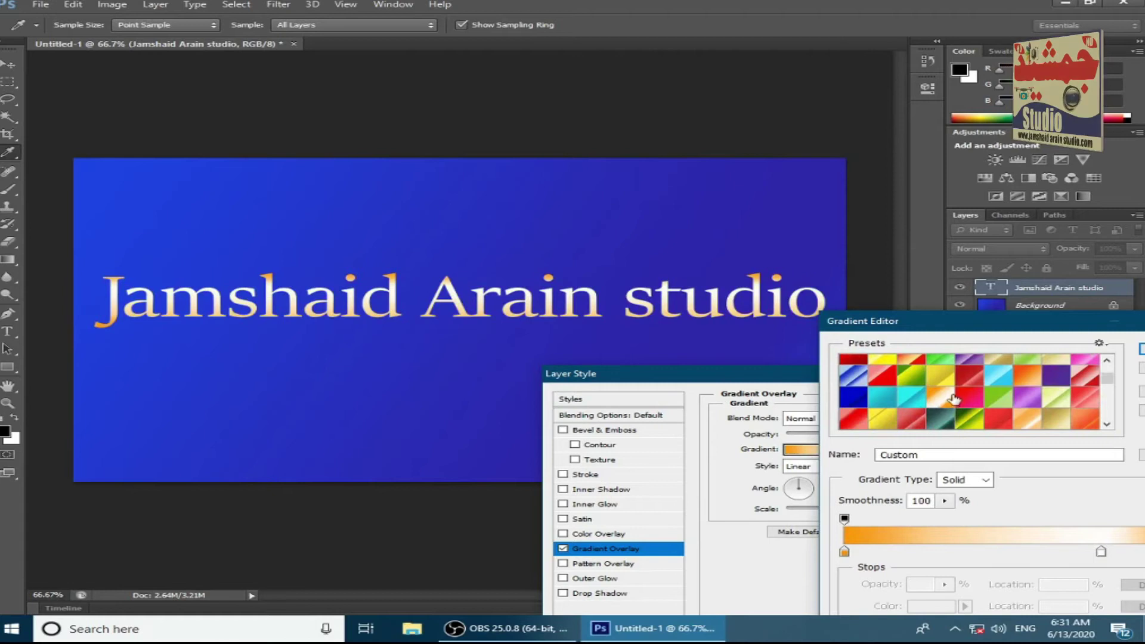
left_click(970, 397)
scroll(976, 402, "down", 2)
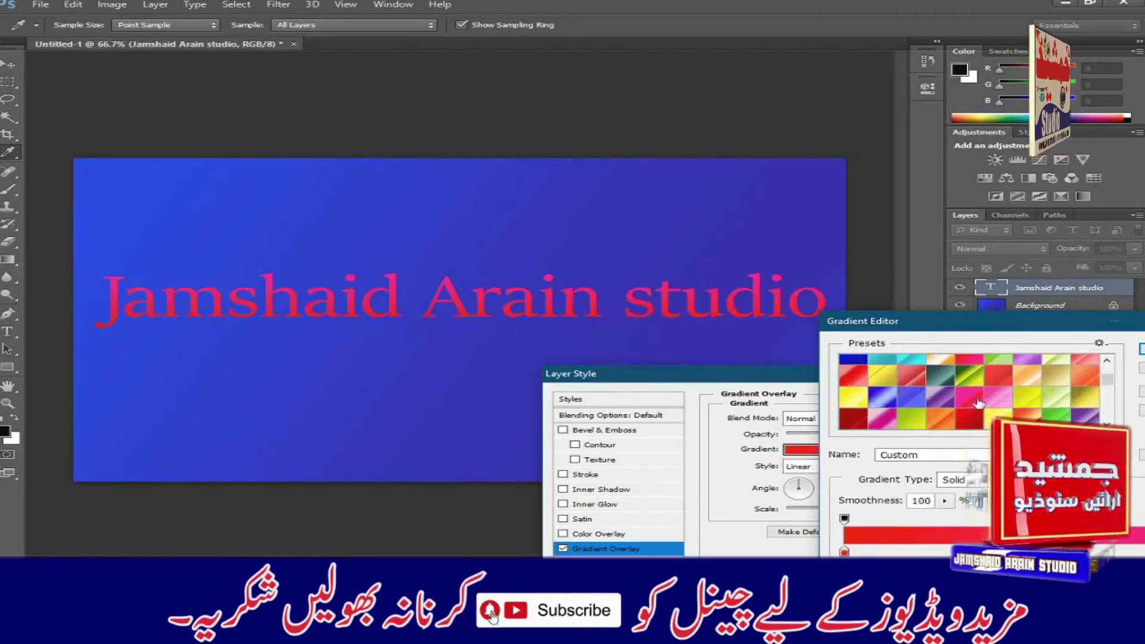
left_click(1013, 396)
scroll(1016, 395, "down", 2)
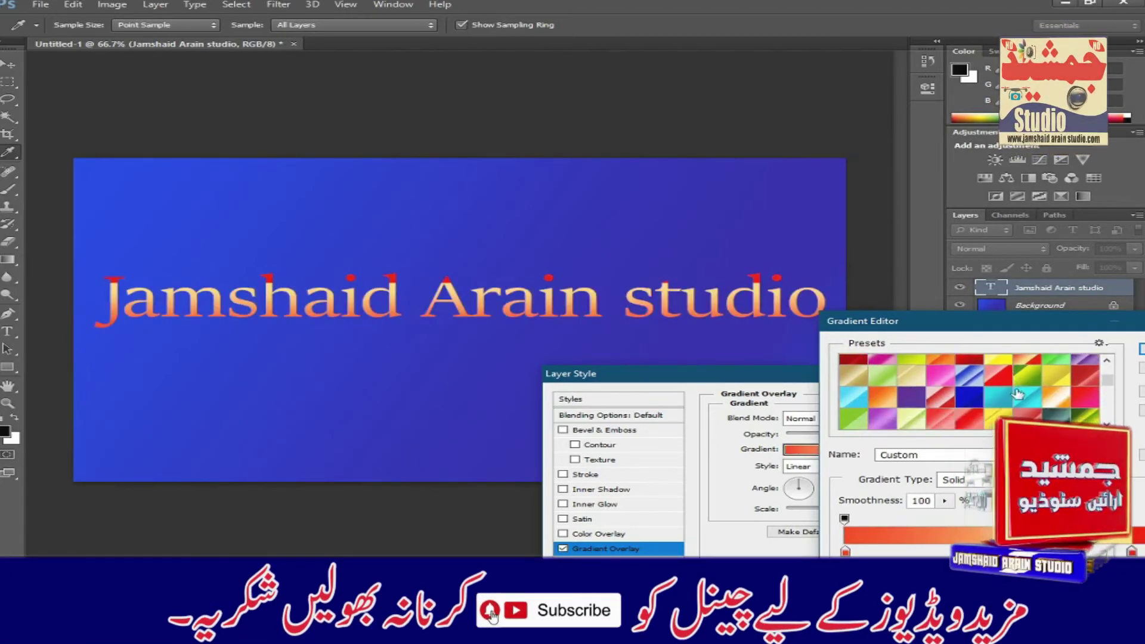
left_click(1018, 394)
Step: Try further overlay presets from lower in the collection, including soft red, bright yellow, light blue and bright red gradients
scroll(1031, 384, "down", 2)
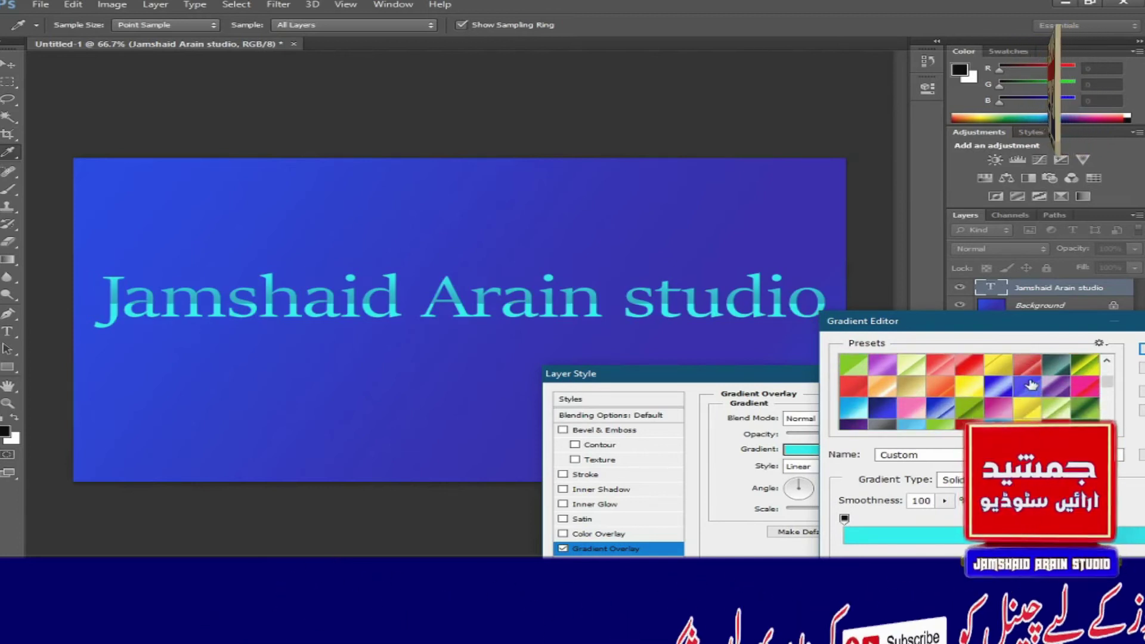
left_click(996, 385)
scroll(995, 383, "down", 3)
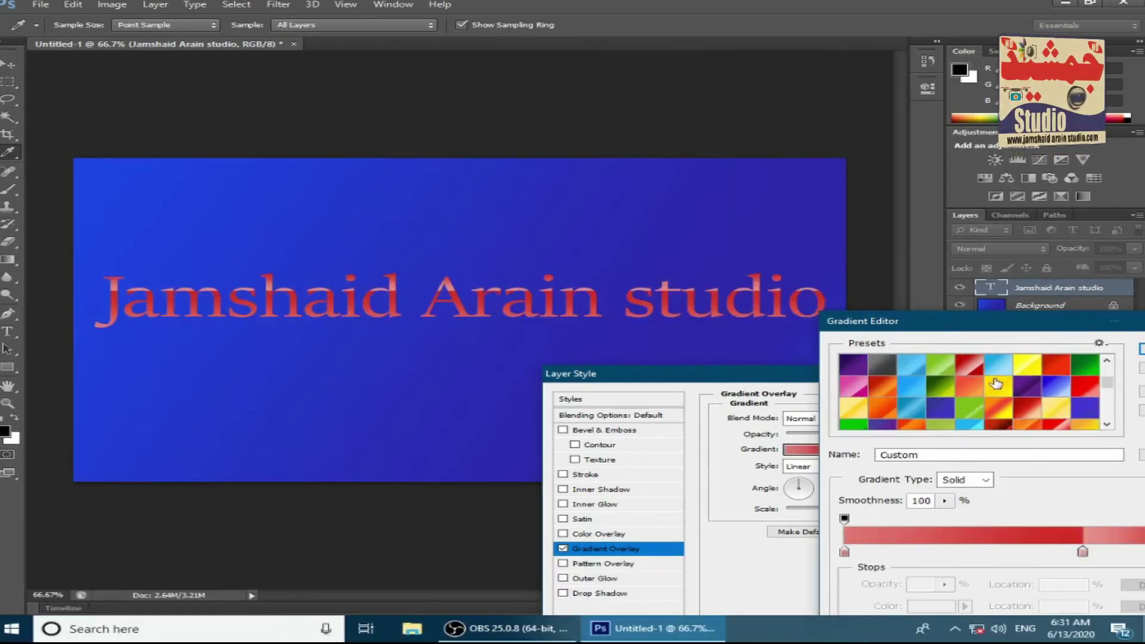
left_click(995, 383)
scroll(995, 384, "down", 3)
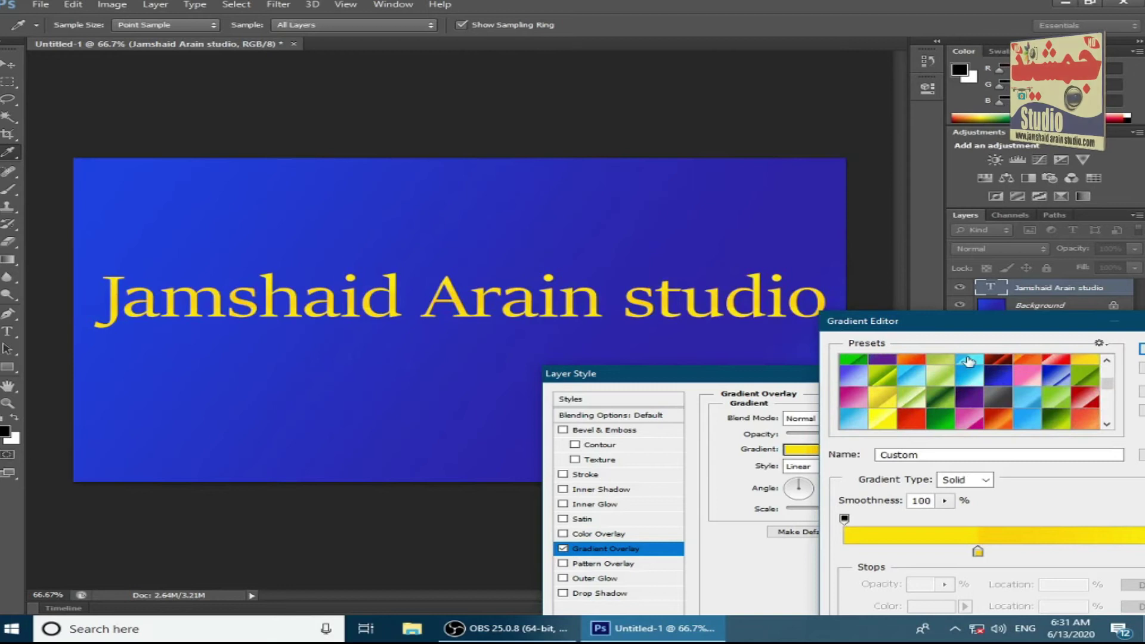
left_click(968, 361)
left_click(971, 377)
scroll(977, 381, "down", 2)
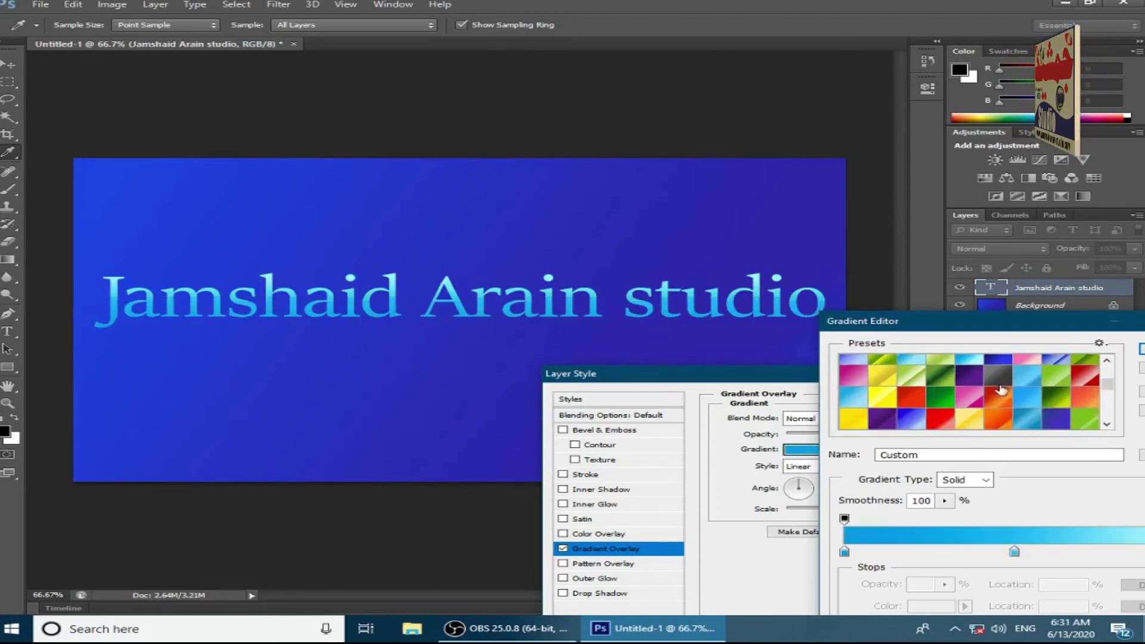
left_click(1001, 391)
scroll(1000, 393, "down", 2)
left_click(967, 410)
left_click(941, 396)
scroll(947, 404, "down", 2)
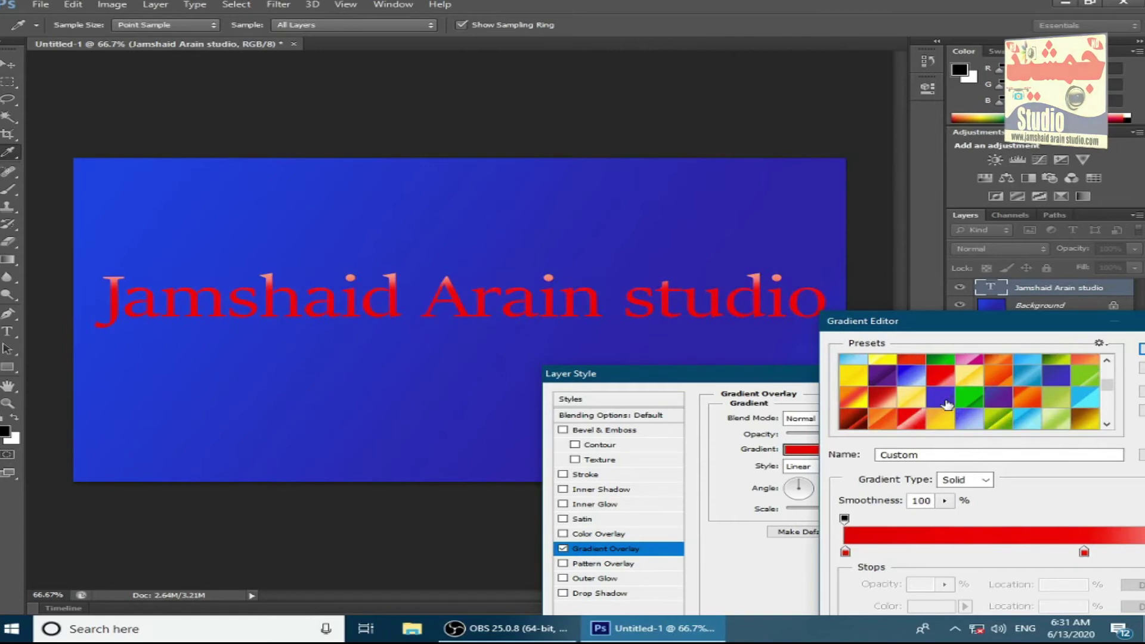
Step: Set the text overlay to the dark-red-to-bright-red gradient preset and accept the gradient
left_click(913, 403)
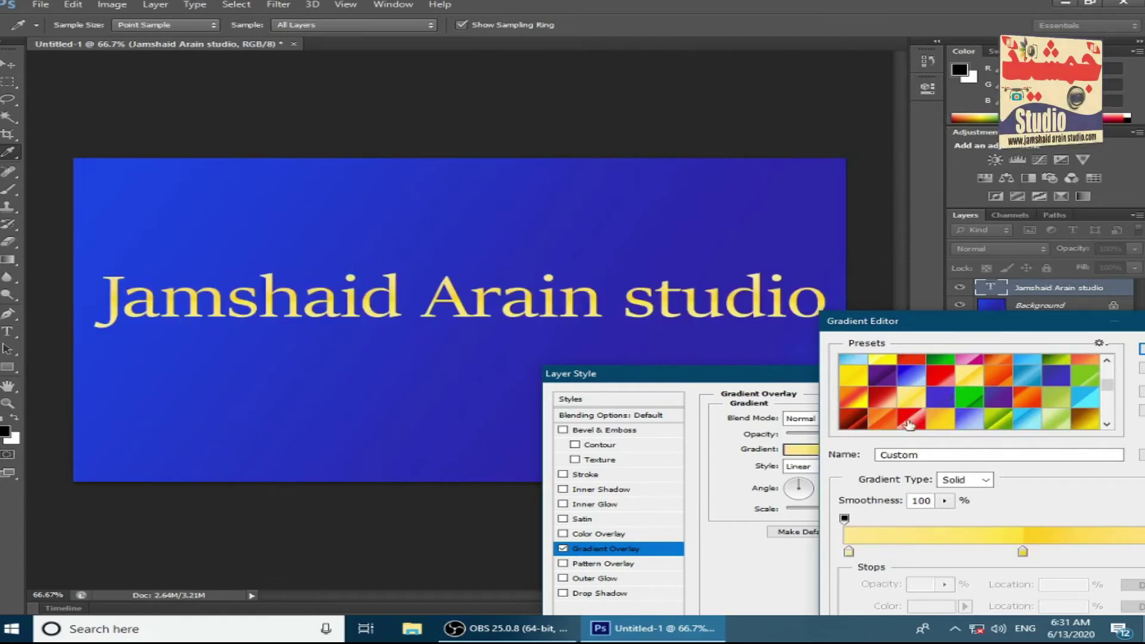
left_click(851, 421)
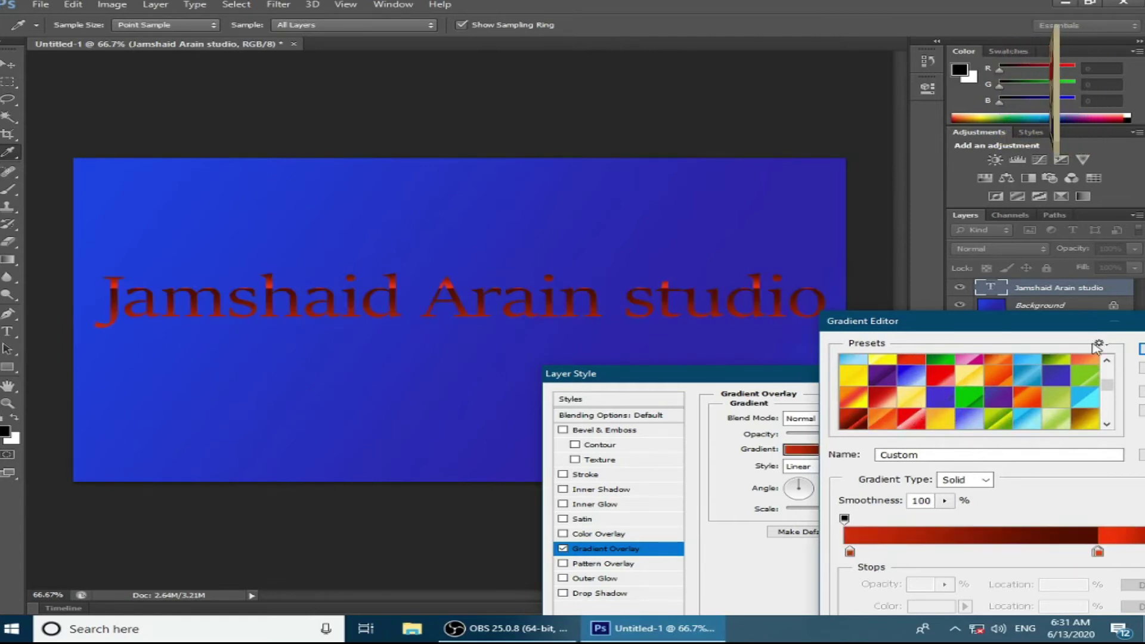
left_click(1141, 350)
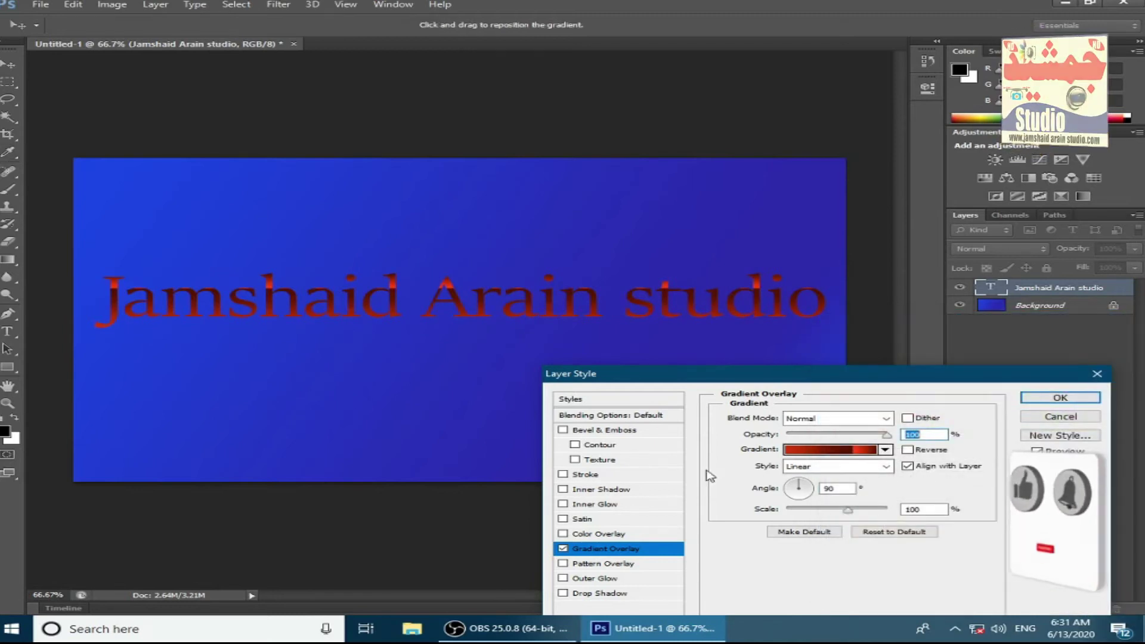
Step: Add a stroke to the text, set its fill type to Gradient, and open the stroke's gradient presets
left_click(587, 474)
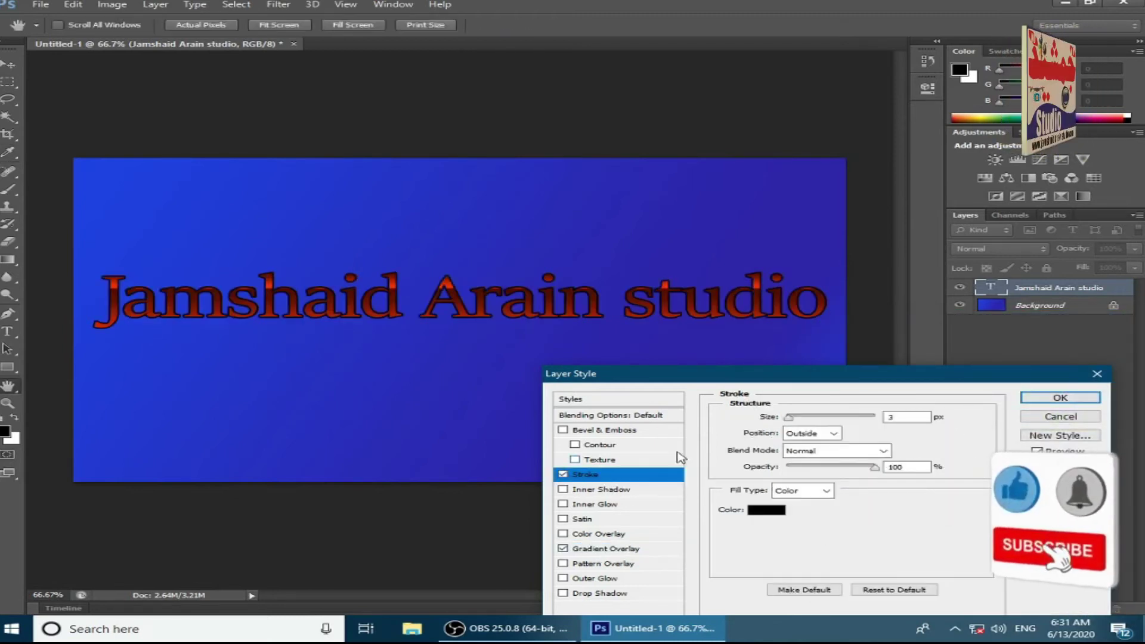
left_click(826, 490)
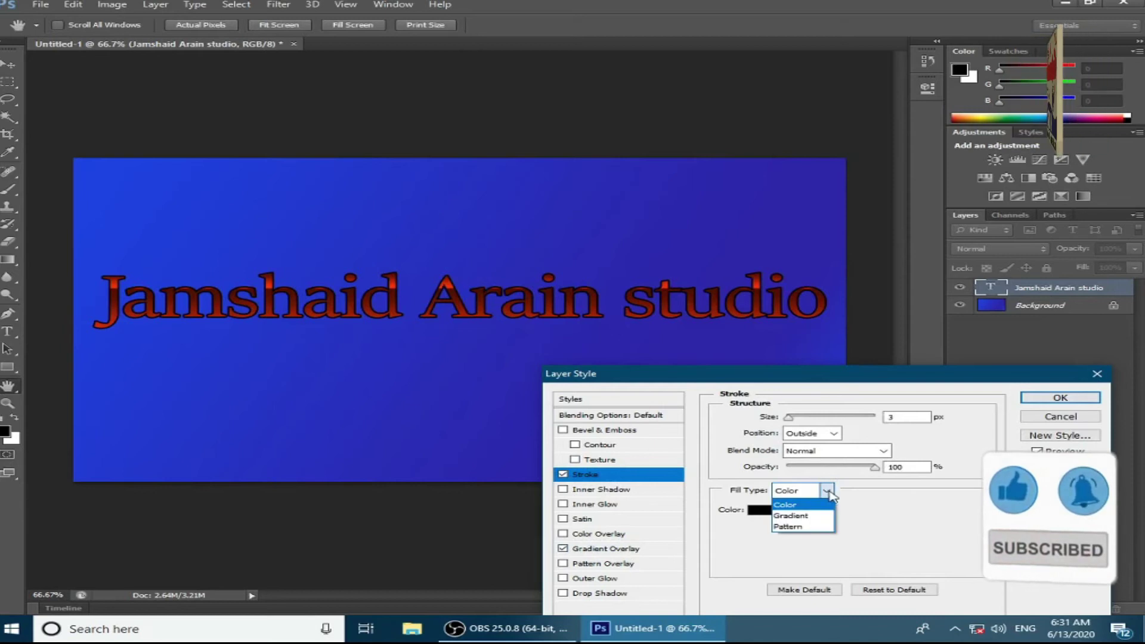
left_click(791, 515)
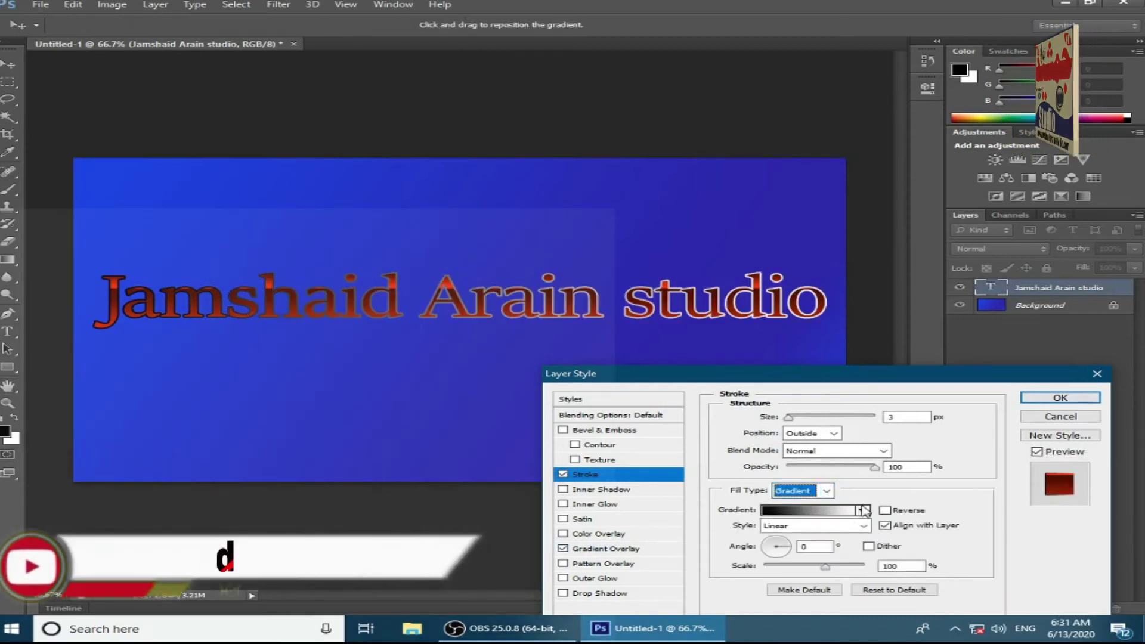
left_click(862, 511)
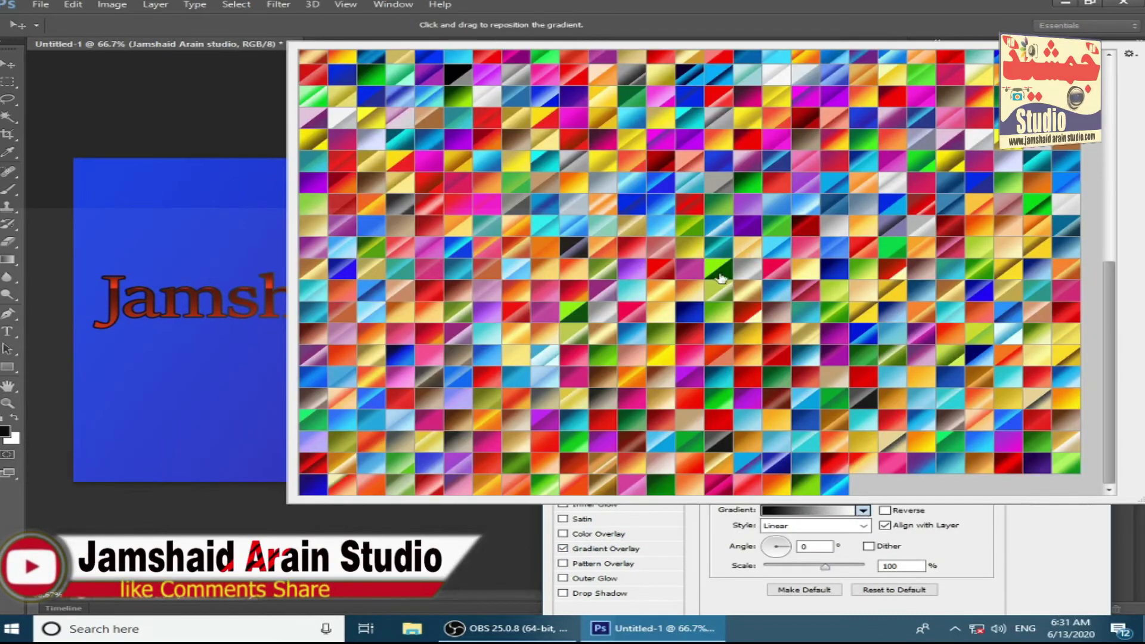
Step: Try the green, orange-to-yellow and gold-brown gradient presets on the text stroke
left_click(717, 272)
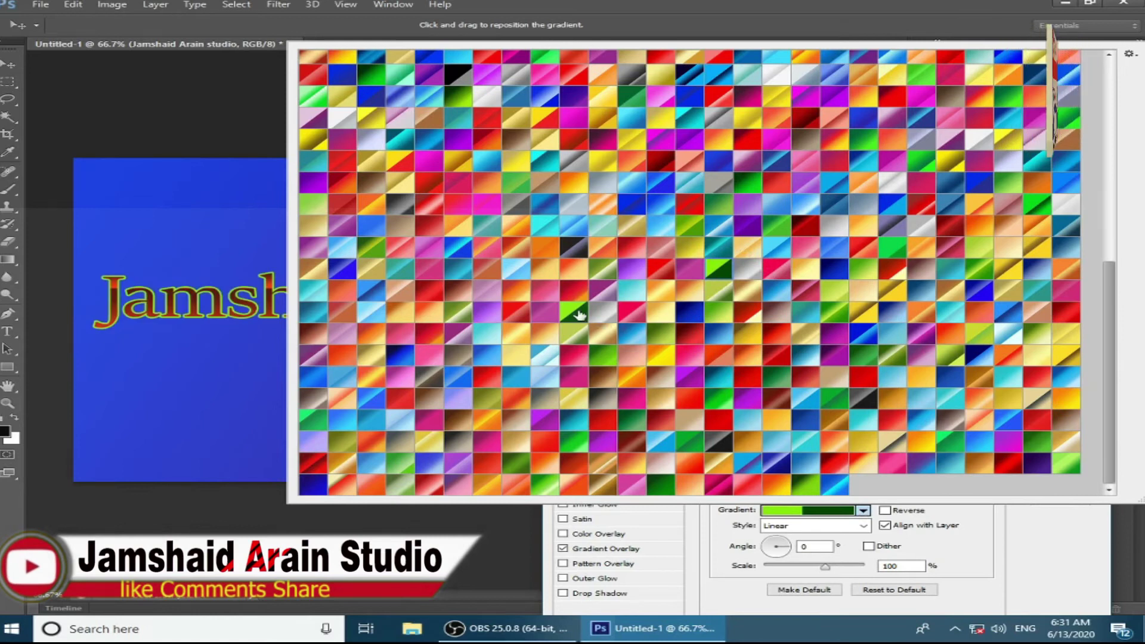
left_click(459, 246)
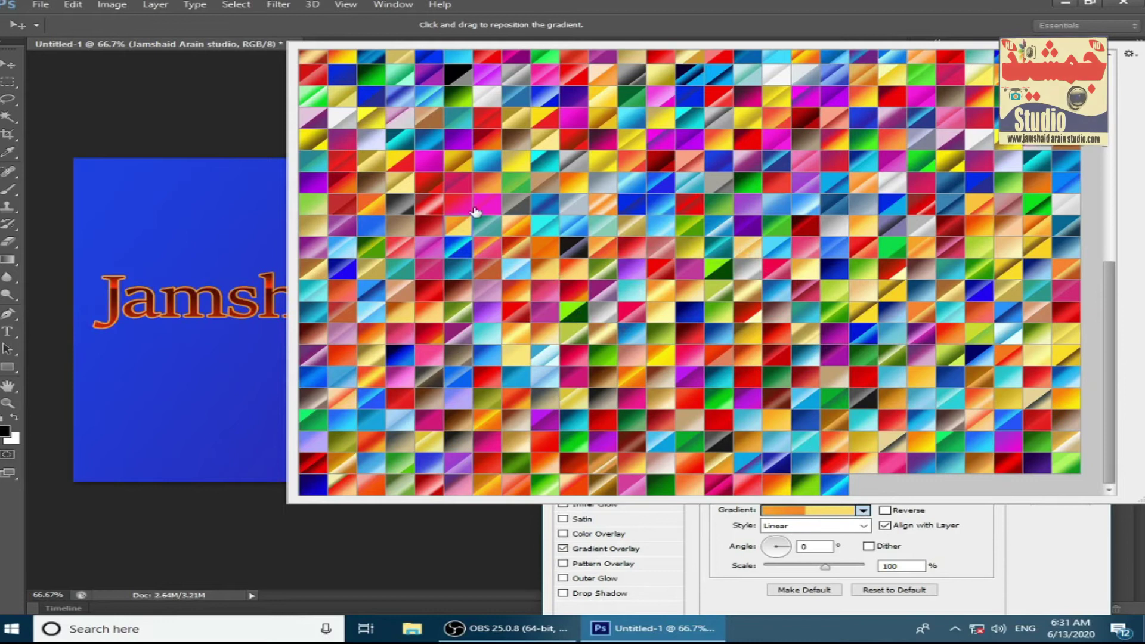
left_click(466, 157)
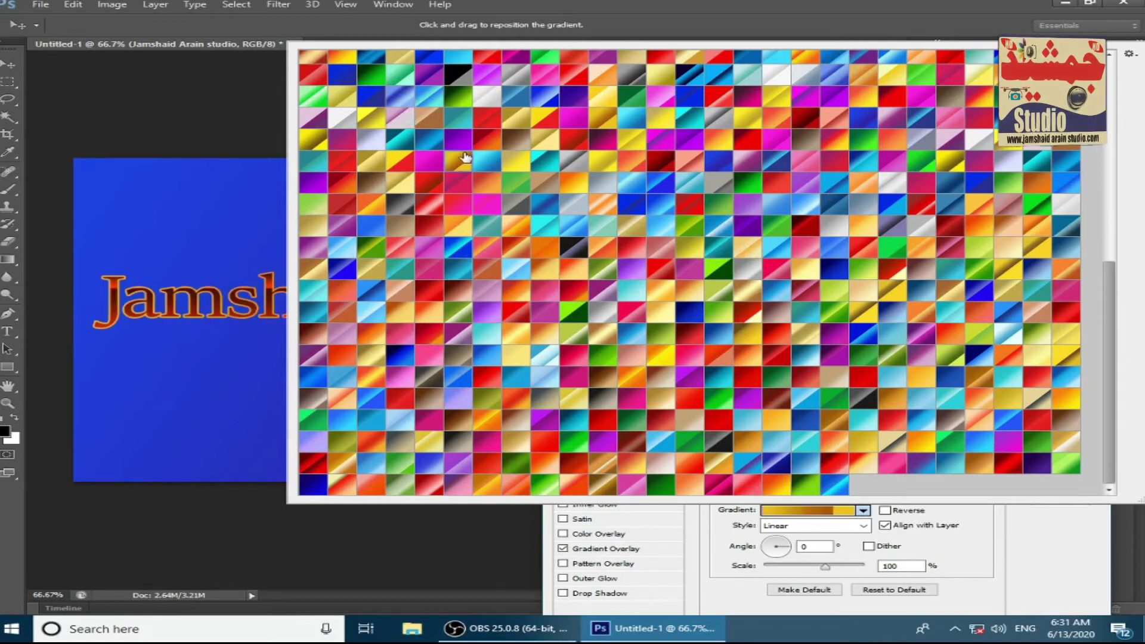
Step: Set the stroke's gradient to the bright yellow preset from higher up in the collection
scroll(874, 161, "up", 2)
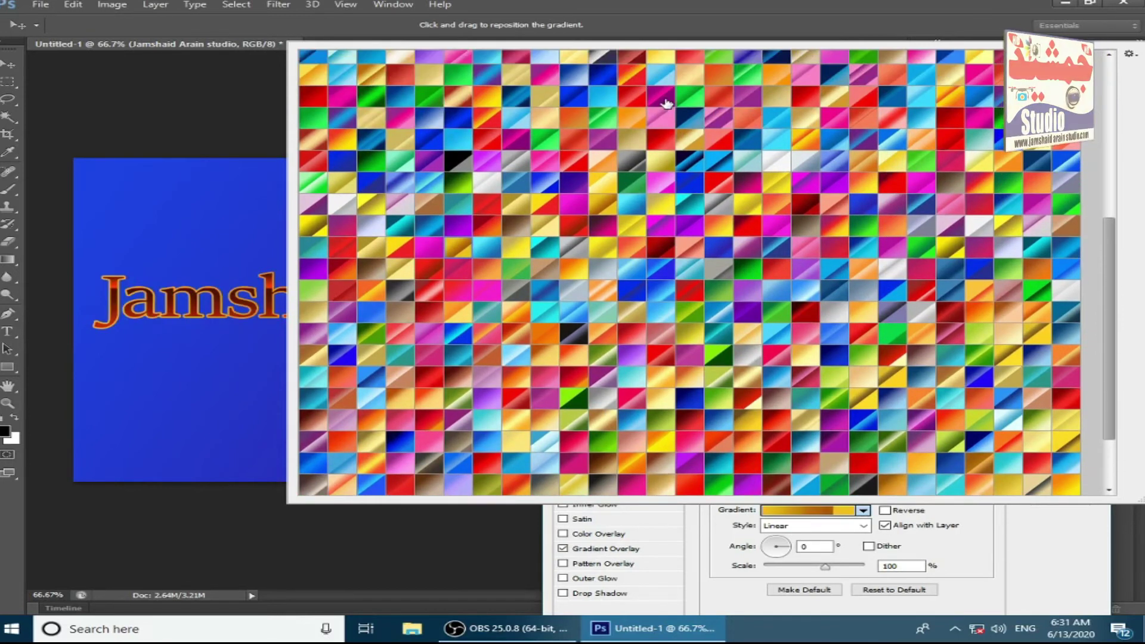
scroll(1109, 267, "up", 4)
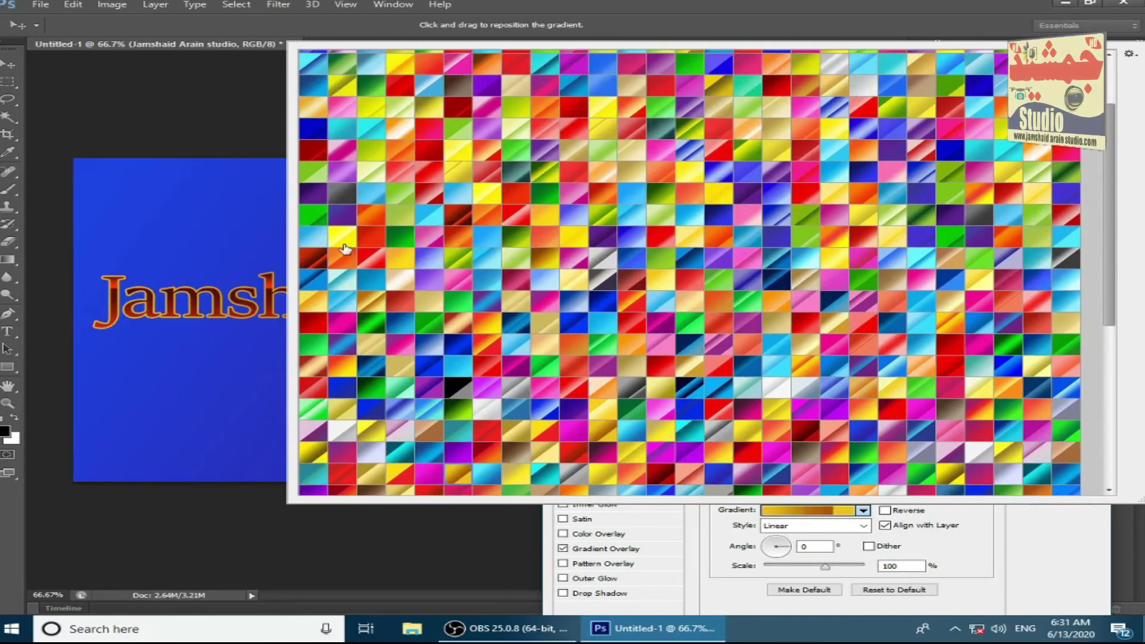
left_click(342, 237)
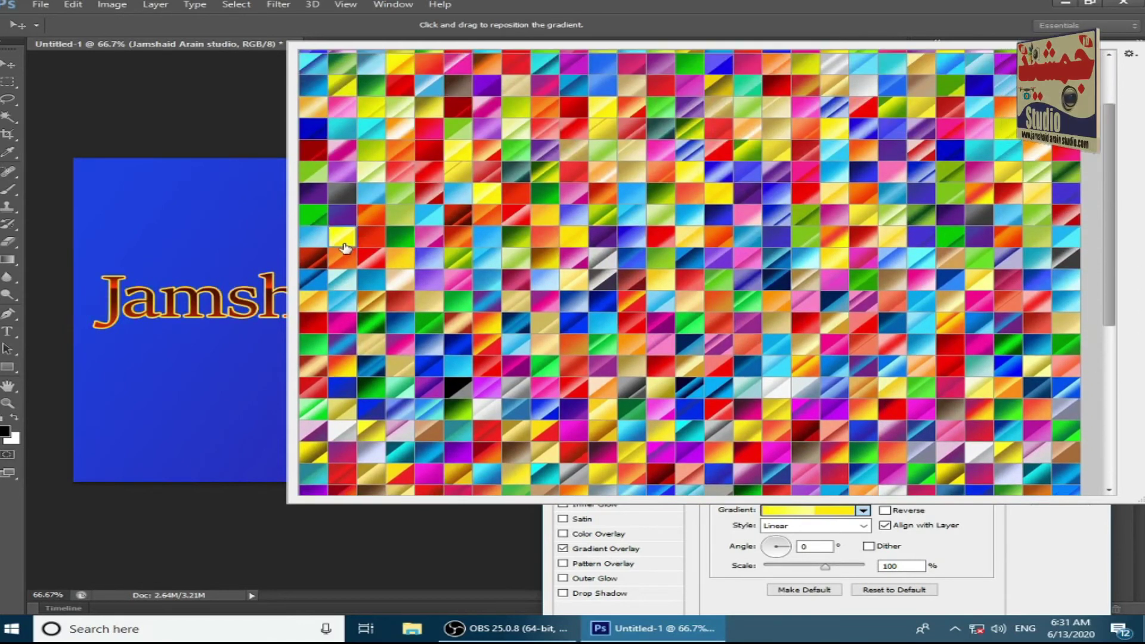
left_click(1098, 546)
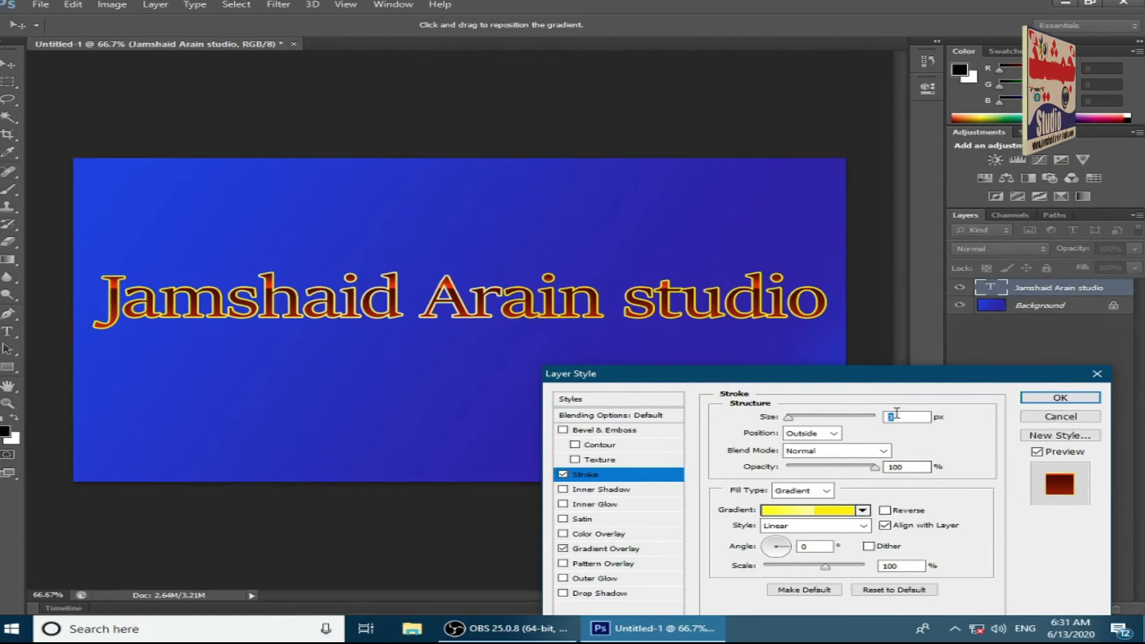
Step: Thicken the text stroke to 10 px, and trim it back by 4 px
type("10")
key("Down")
key("Down")
key("Down")
key("Down")
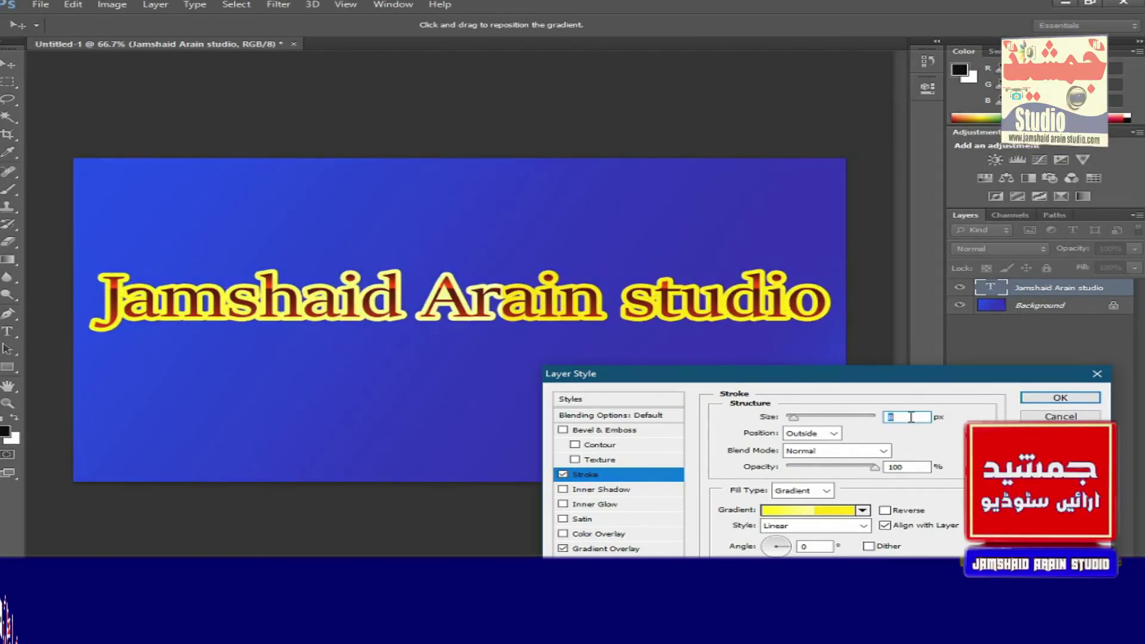
Step: Add an outer glow with a turquoise gradient, 89% opacity and 27% spread, and enlarge the glow's size
left_click(599, 578)
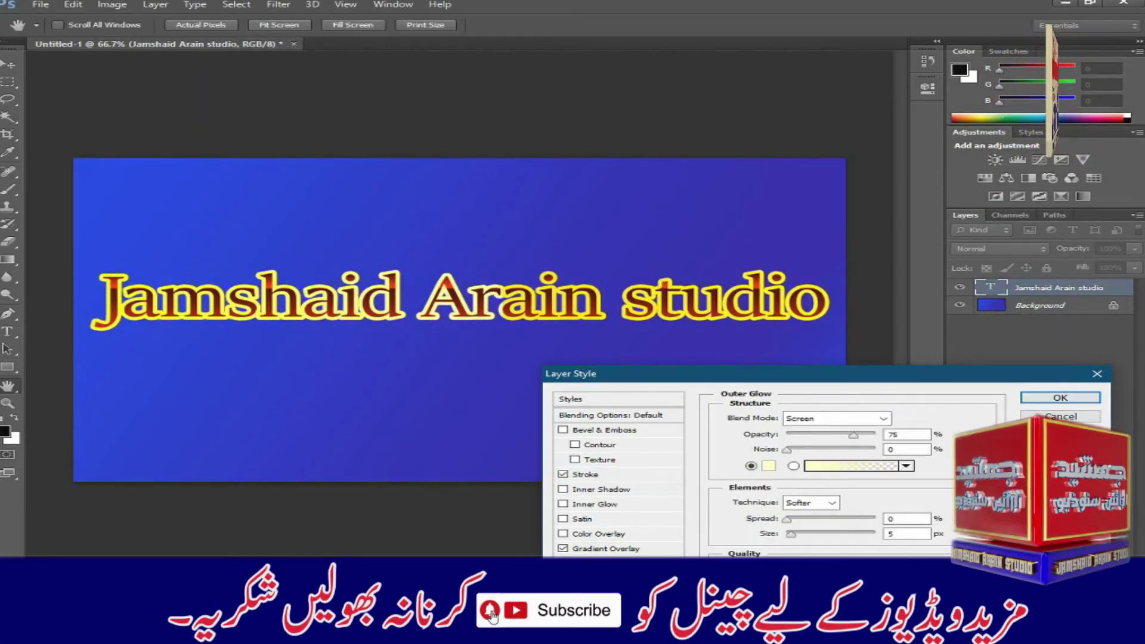
left_click(827, 471)
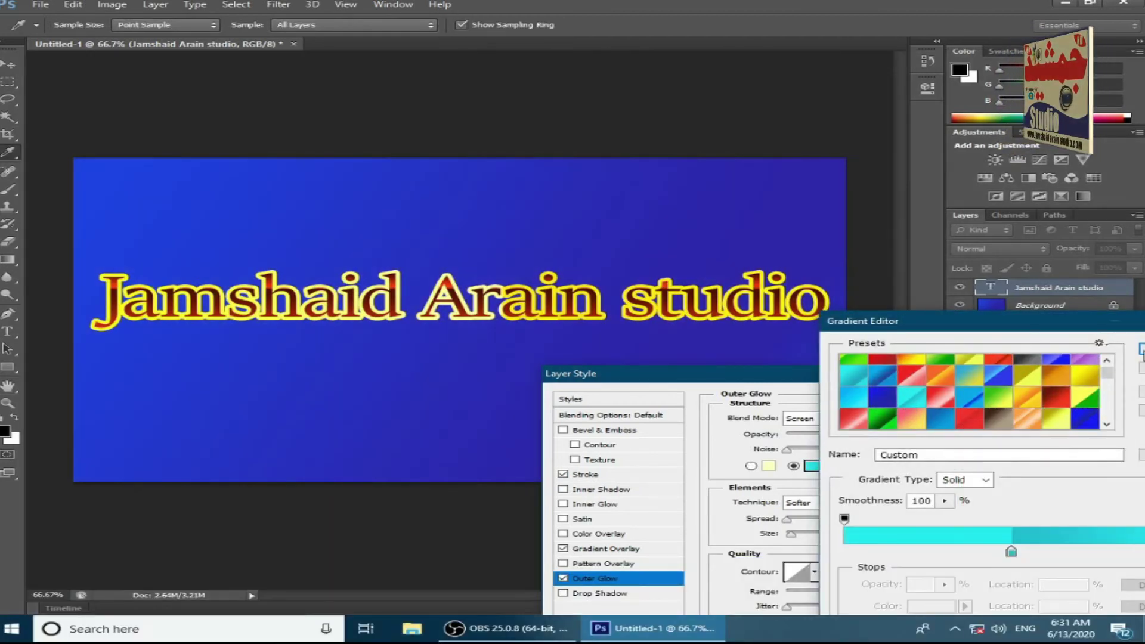
left_click(1142, 351)
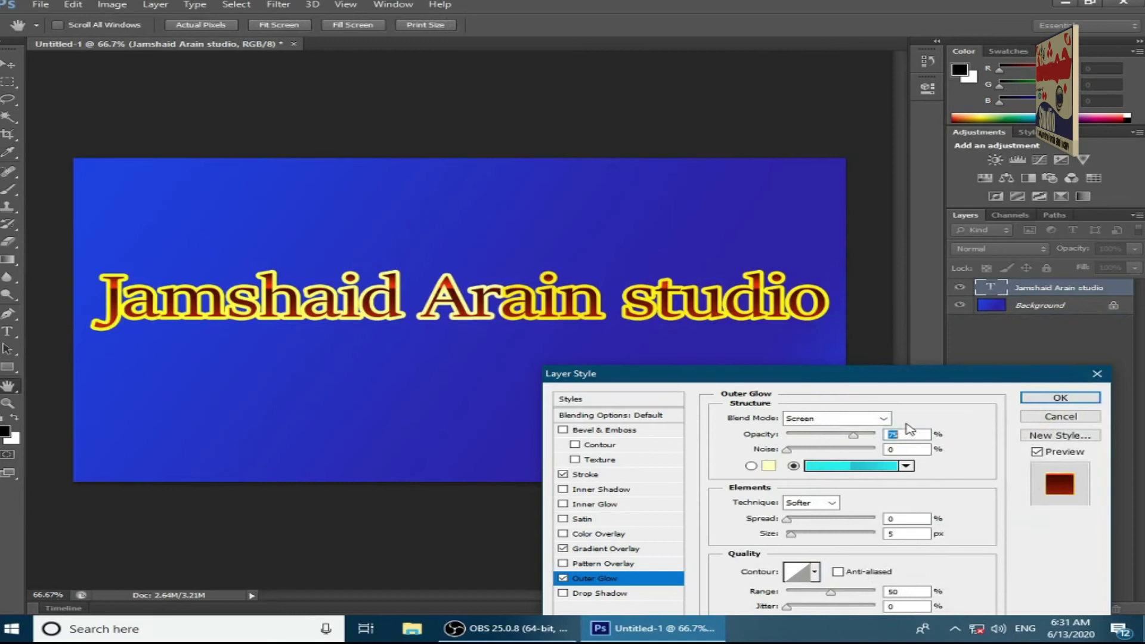
left_click(817, 534)
left_click_drag(817, 535, 798, 534)
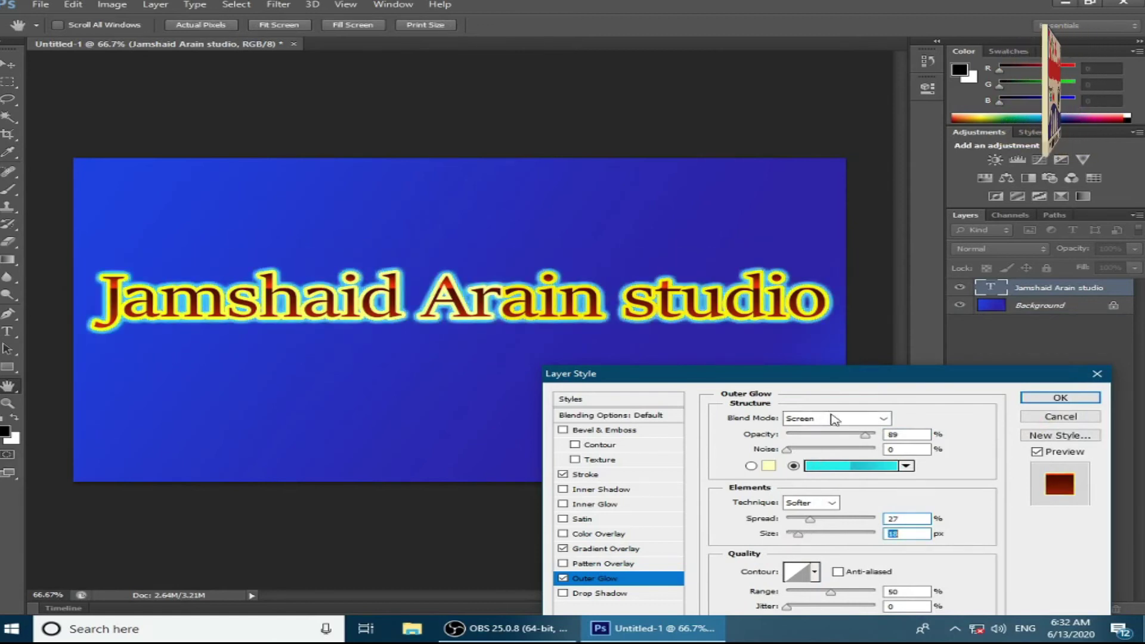
Step: Try green, blue, turquoise and pink-to-yellow presets on the outer glow, and settle on the yellow-to-olive gradient
left_click(864, 467)
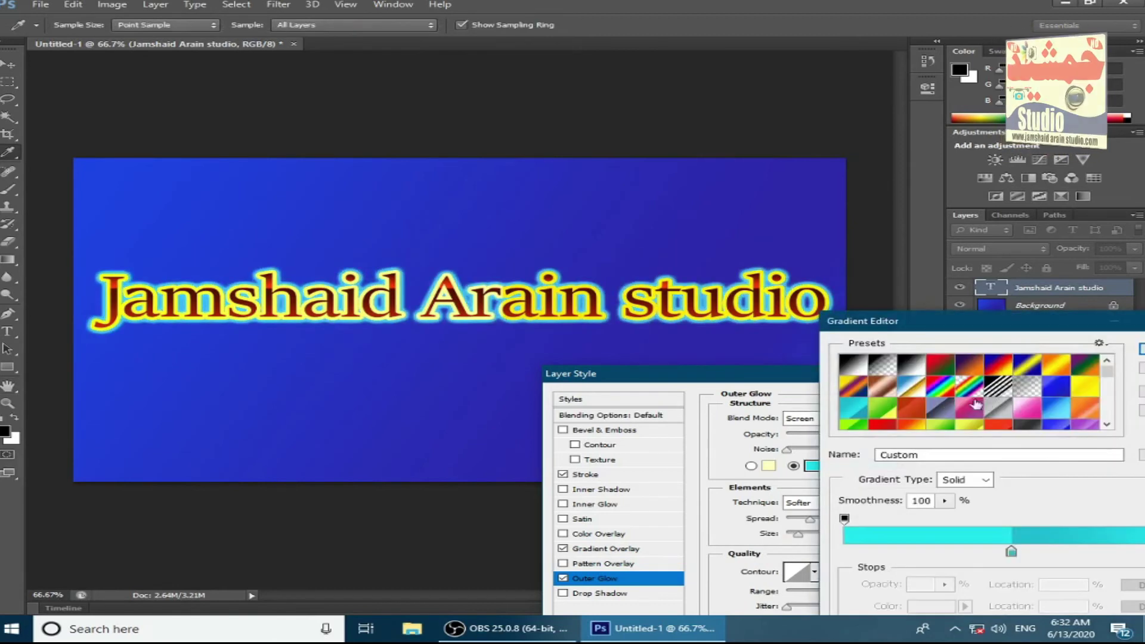
left_click(885, 418)
scroll(924, 400, "down", 5)
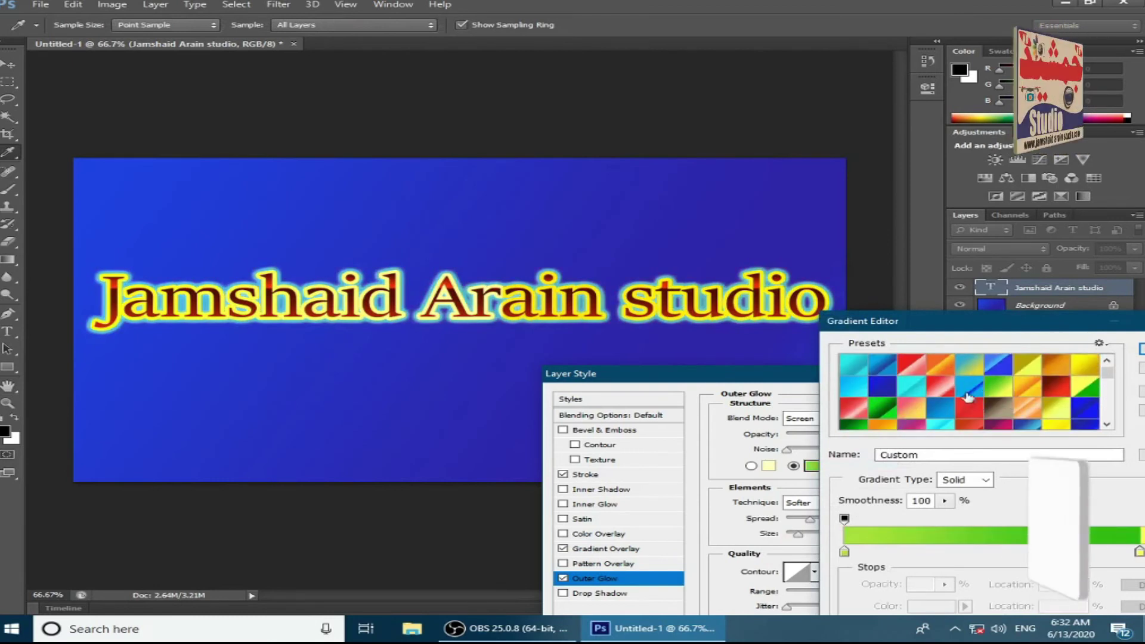
left_click(962, 386)
left_click(910, 387)
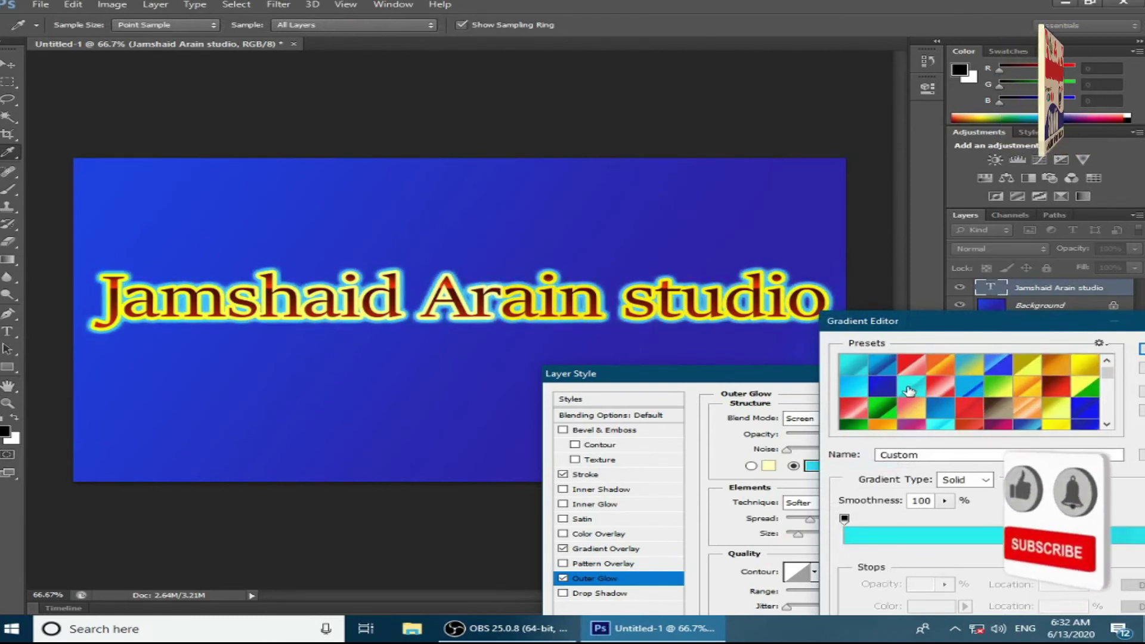
left_click(912, 408)
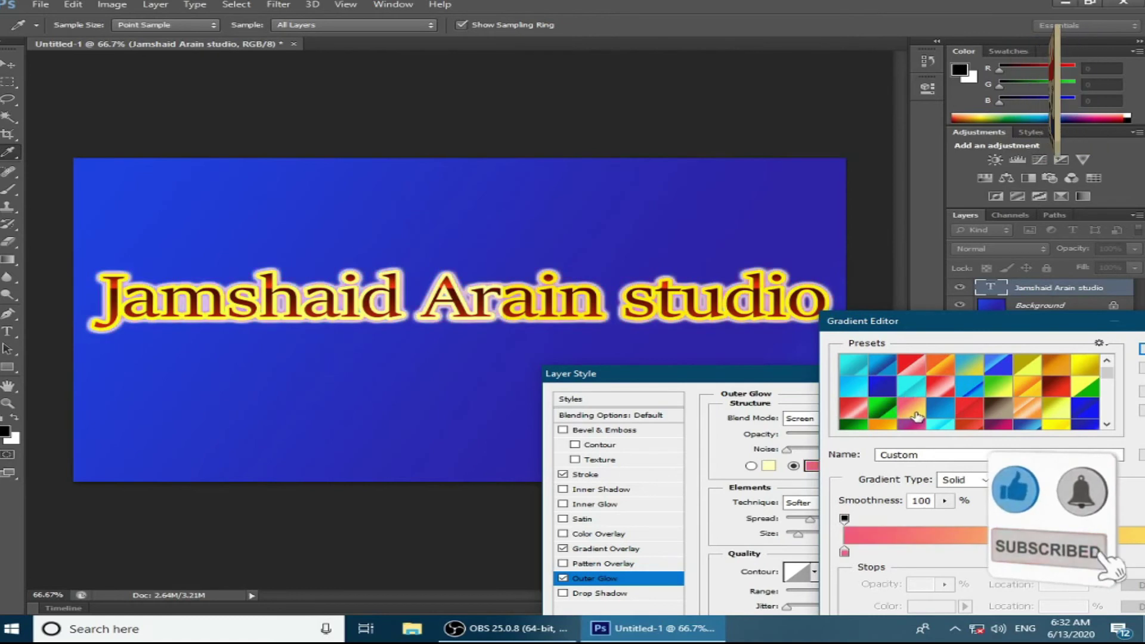
scroll(917, 417, "down", 1)
scroll(917, 418, "down", 3)
left_click(948, 409)
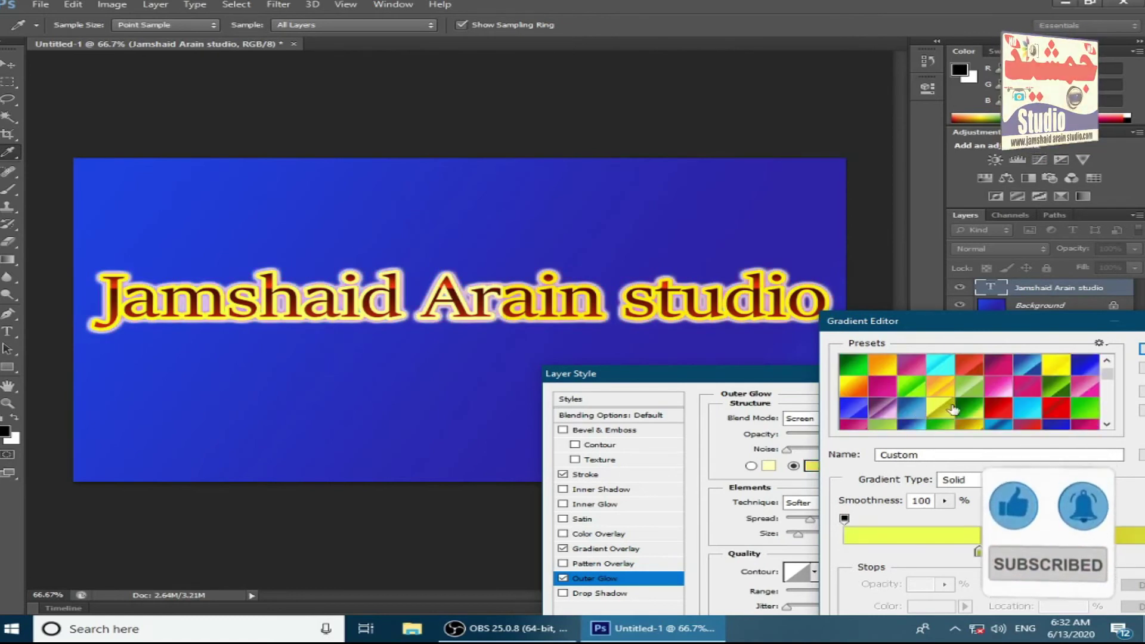
left_click(1139, 349)
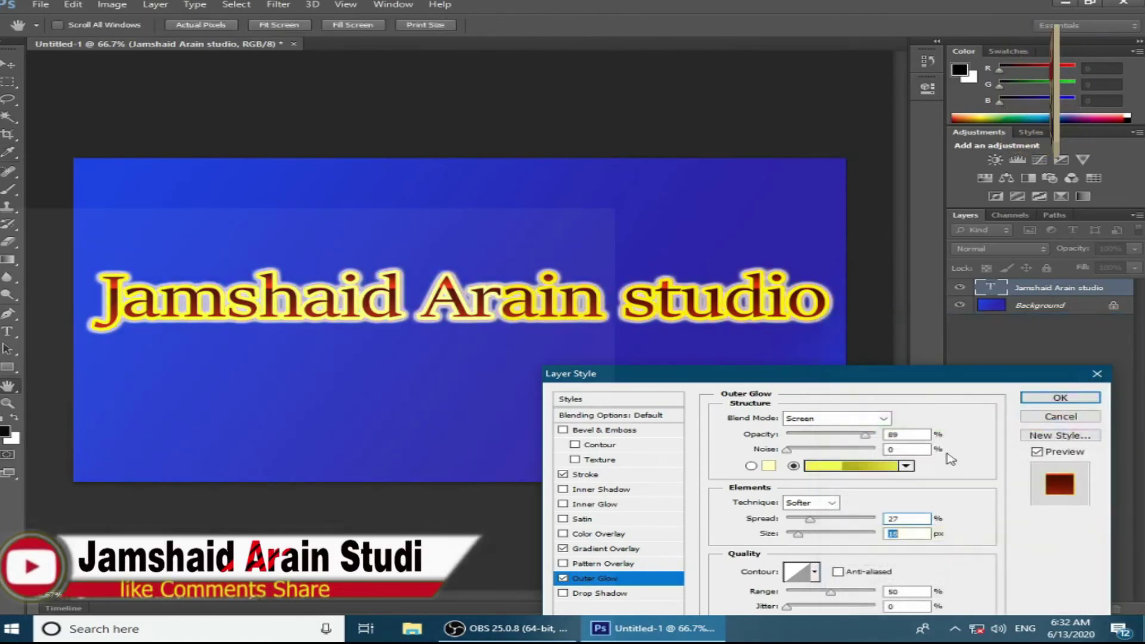
Step: Add an Inner Bevel to the text with the Chisel Hard technique, 46 px size and 16 px soften
left_click(660, 431)
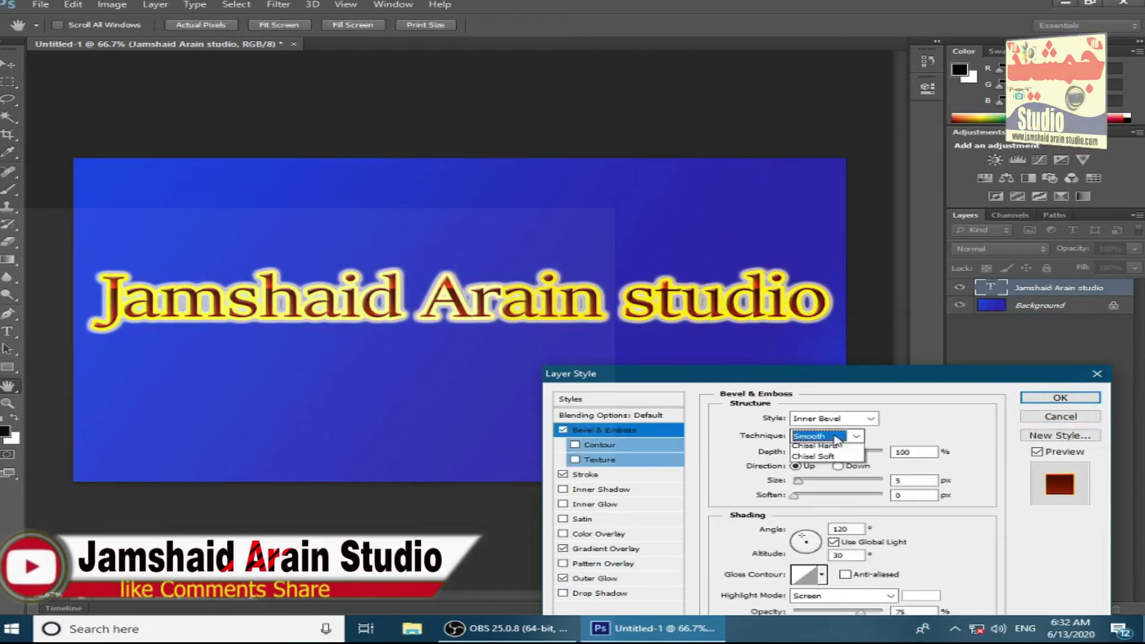
left_click(834, 445)
left_click(832, 419)
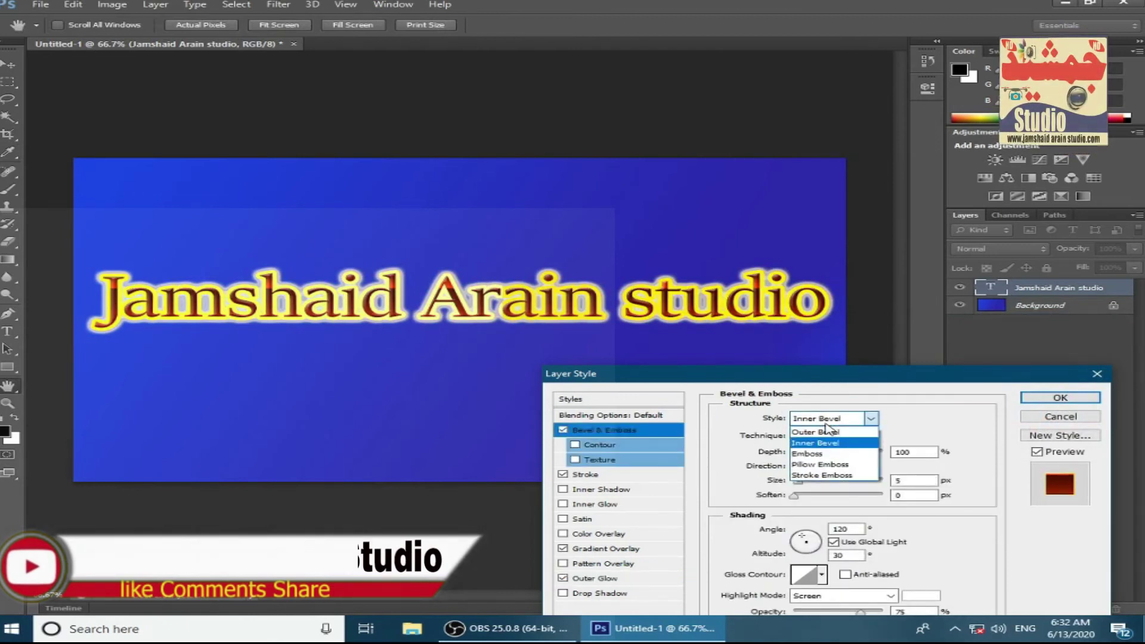
left_click(810, 449)
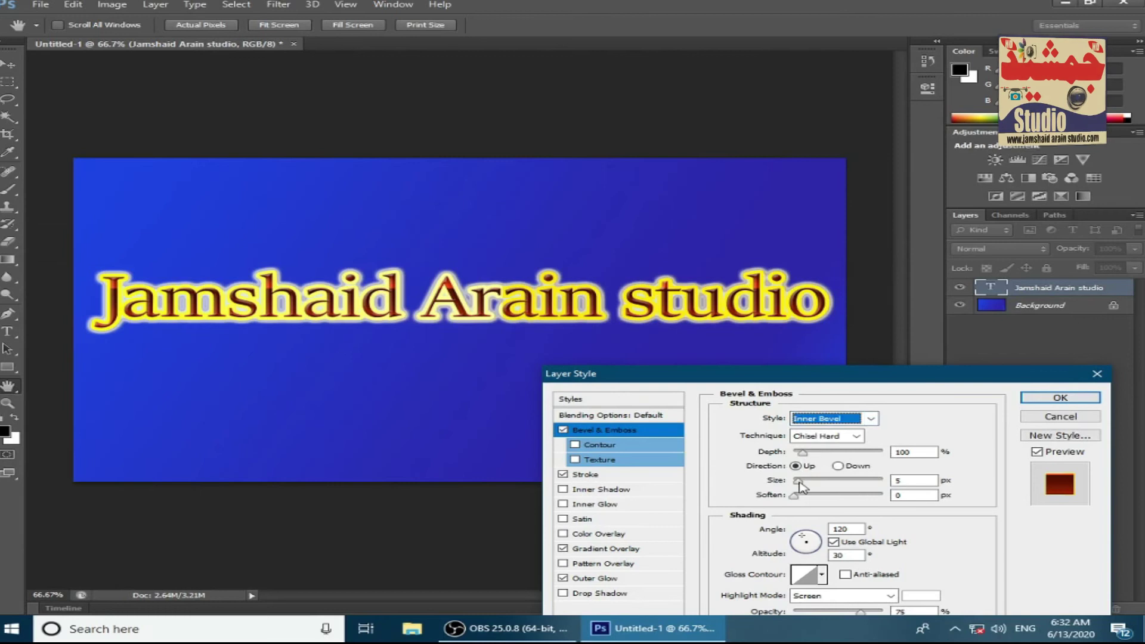
left_click_drag(799, 482, 805, 483)
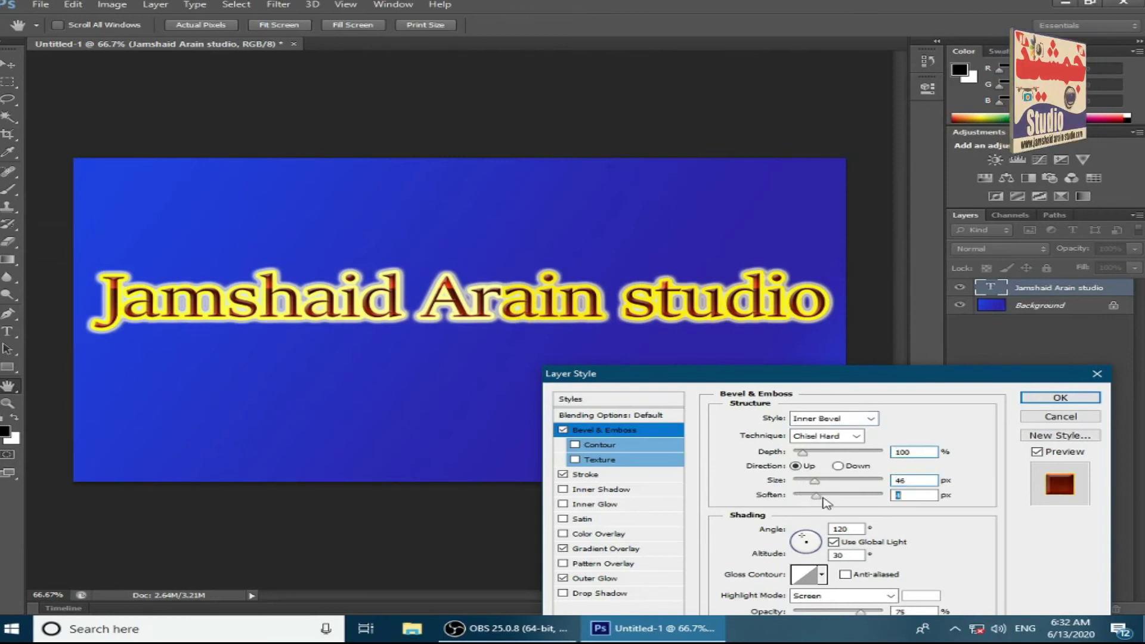
left_click_drag(870, 500, 913, 502)
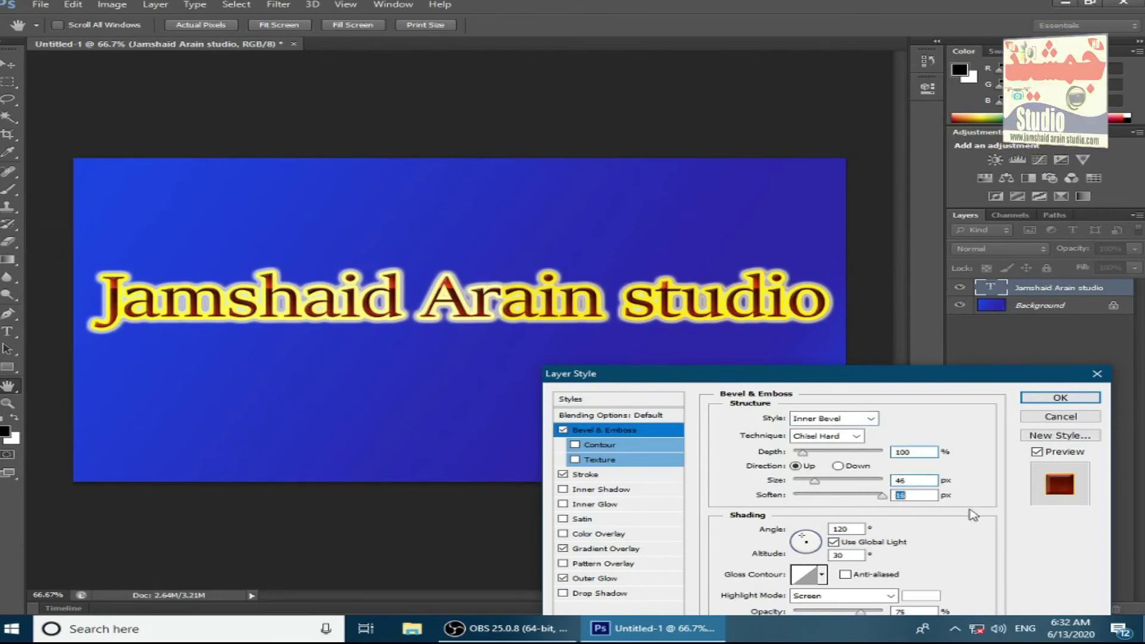
Step: Set the bevel's depth to 101%, reduce its size to about 9 px, and accept the layer style
double_click(920, 451)
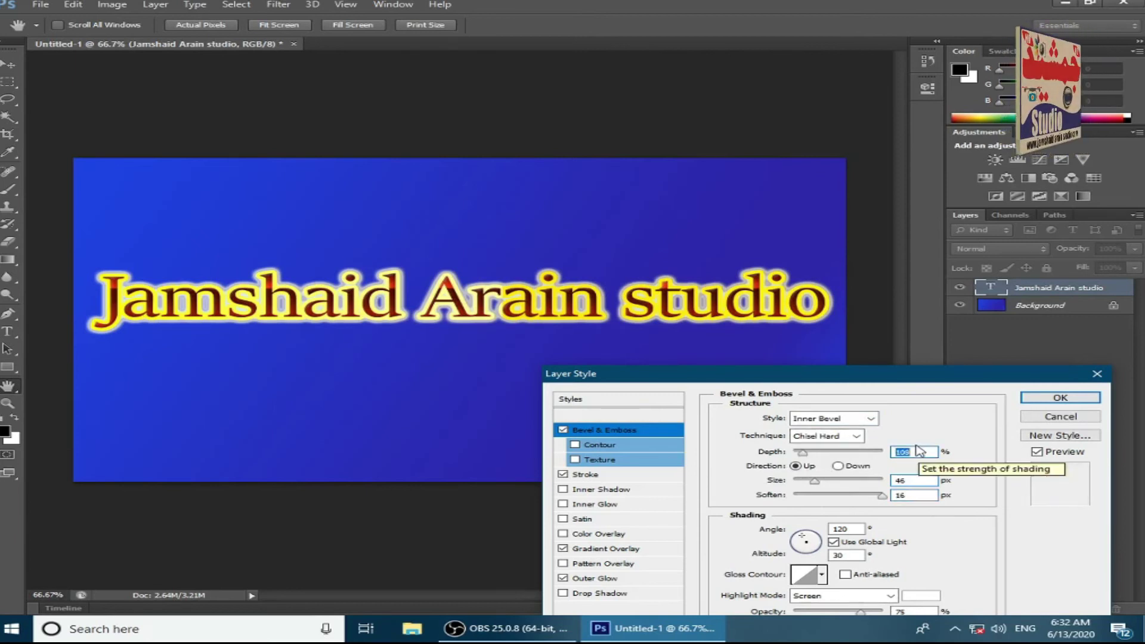
scroll(920, 451, "down", 20)
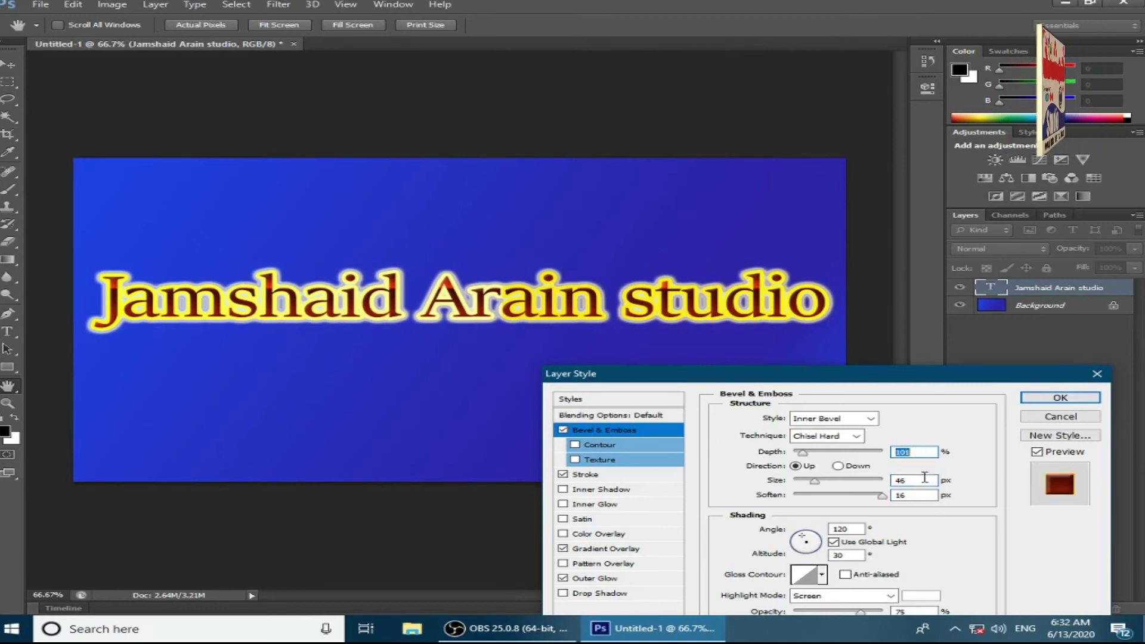
scroll(924, 479, "down", 20)
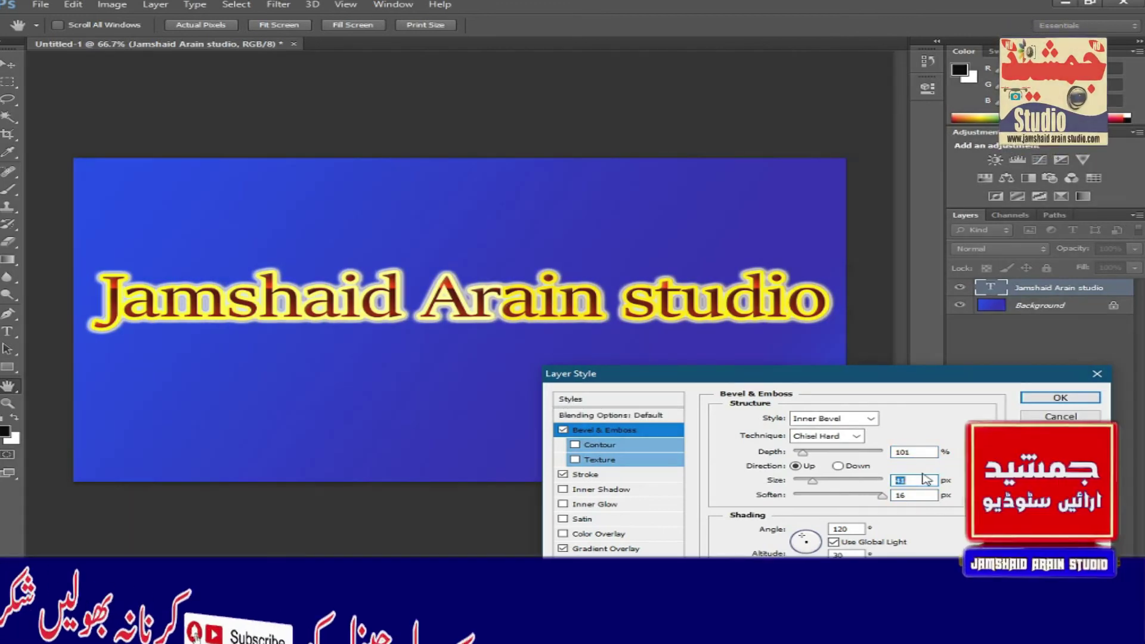
scroll(922, 480, "down", 13)
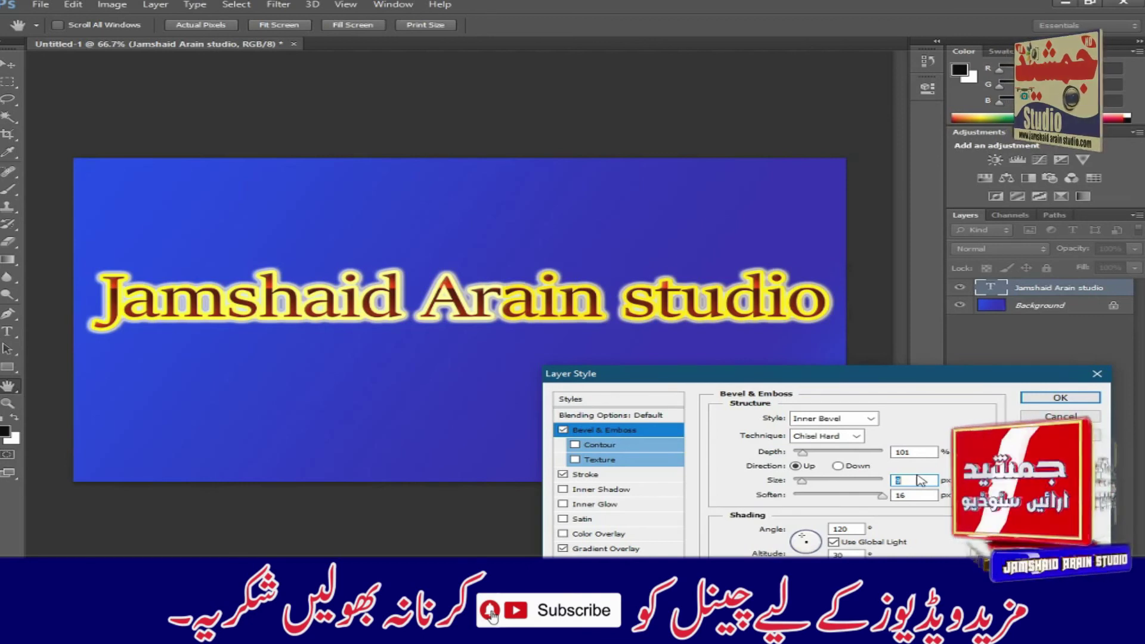
left_click(1030, 400)
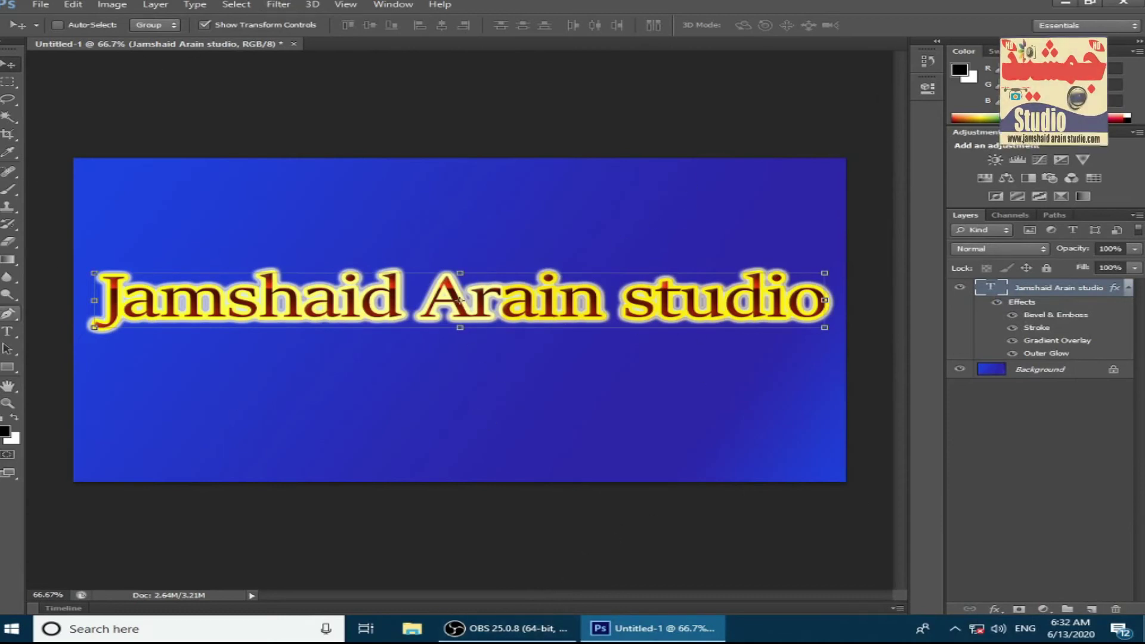
Step: Fill the Background layer with a diagonal light-blue linear gradient preset using the Gradient tool
left_click(8, 264)
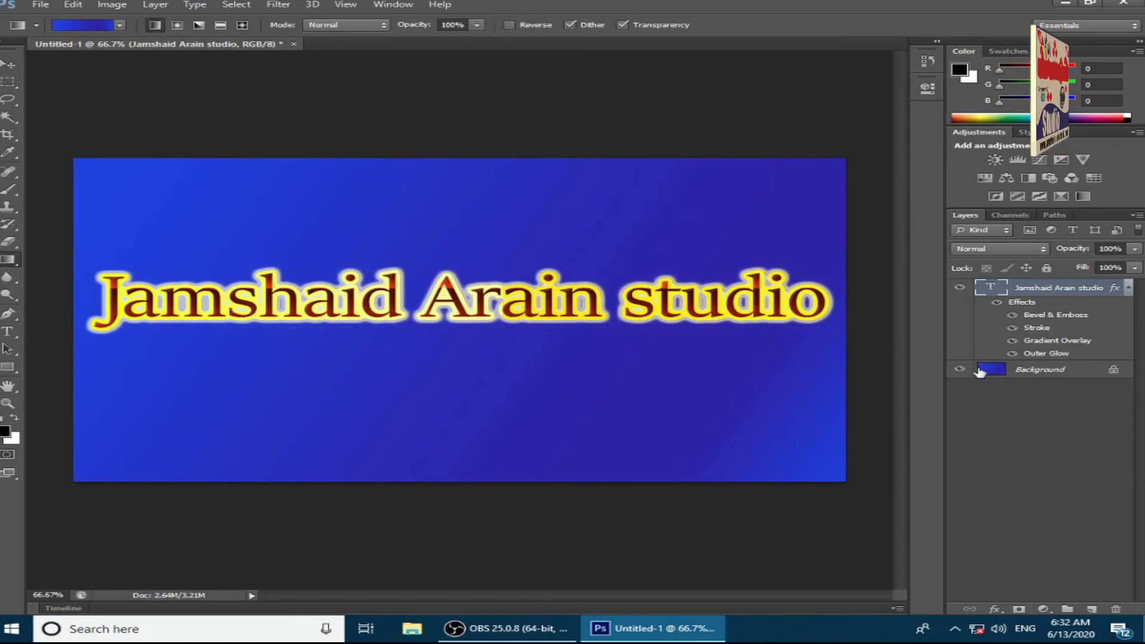
left_click(979, 371)
left_click(120, 25)
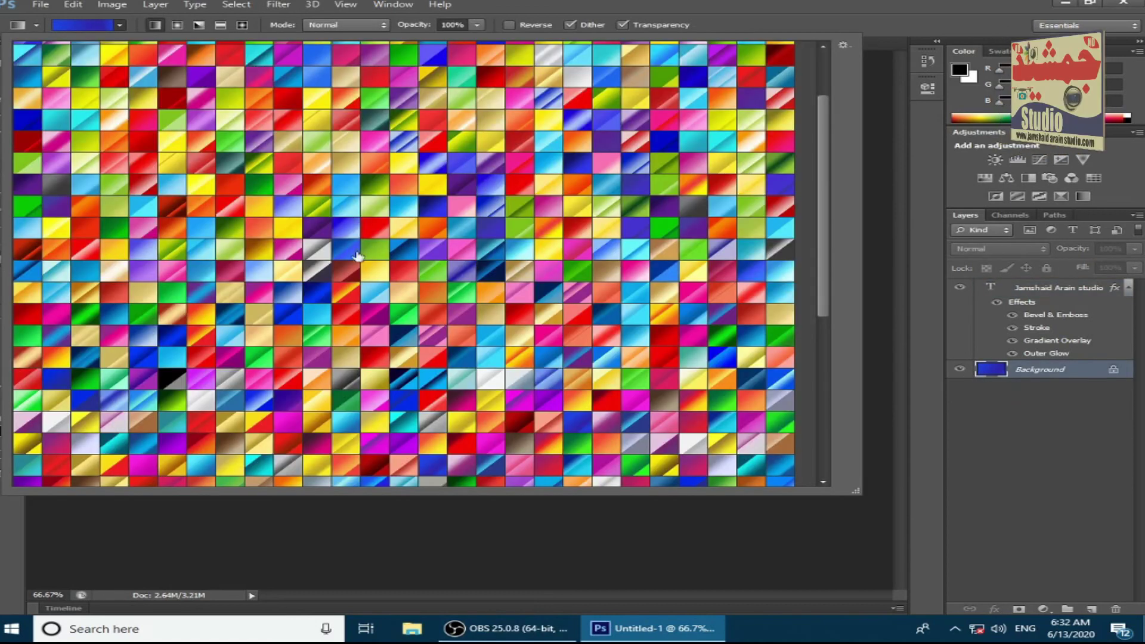
left_click(397, 219)
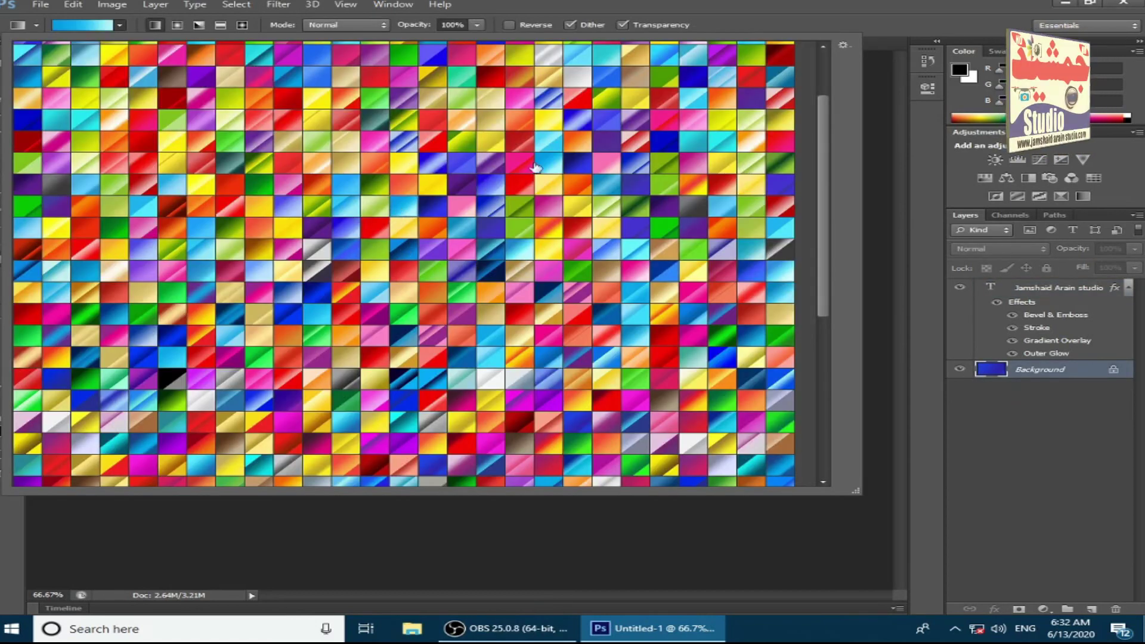
left_click(870, 135)
left_click_drag(825, 163, 37, 500)
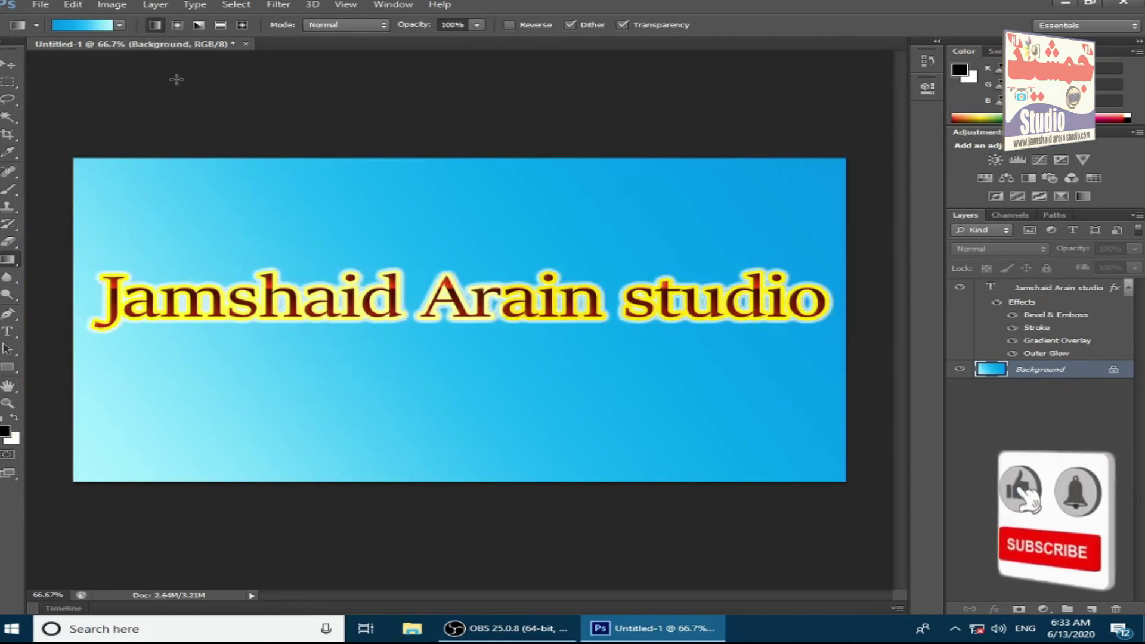
Step: Refill the Background layer diagonally with a magenta linear gradient preset
left_click(102, 25)
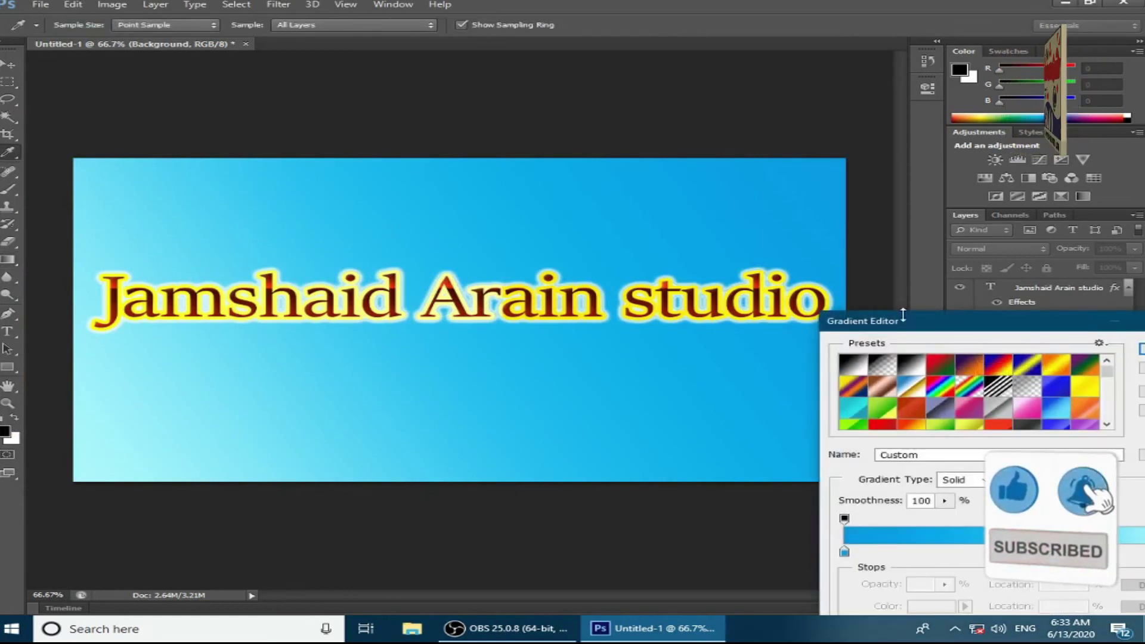
key("Return")
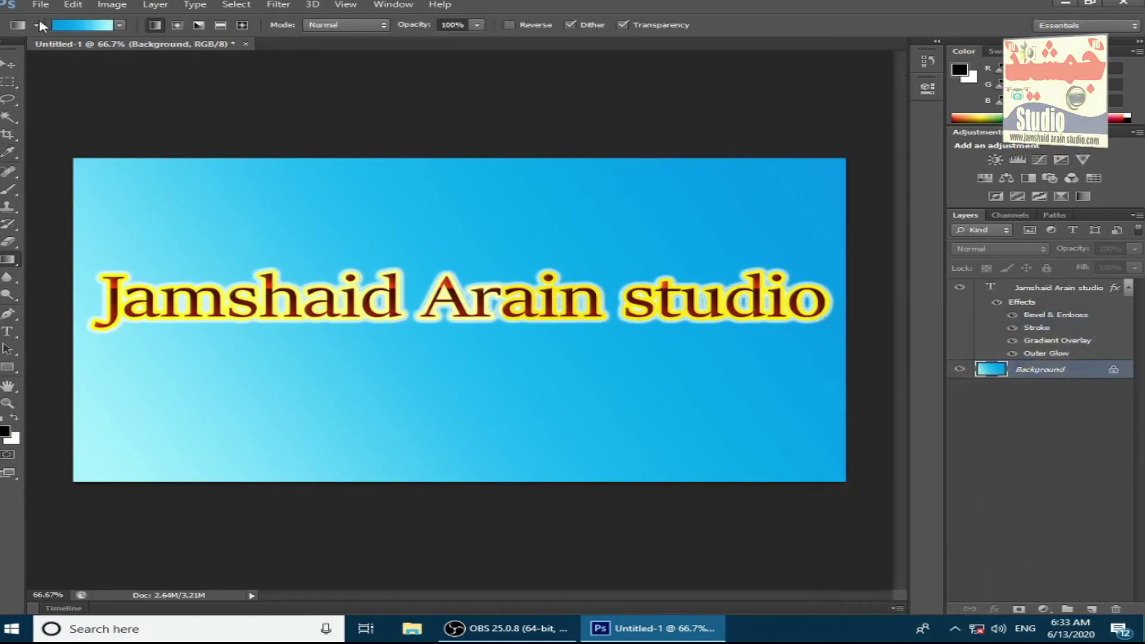
left_click(119, 25)
scroll(334, 197, "down", 5)
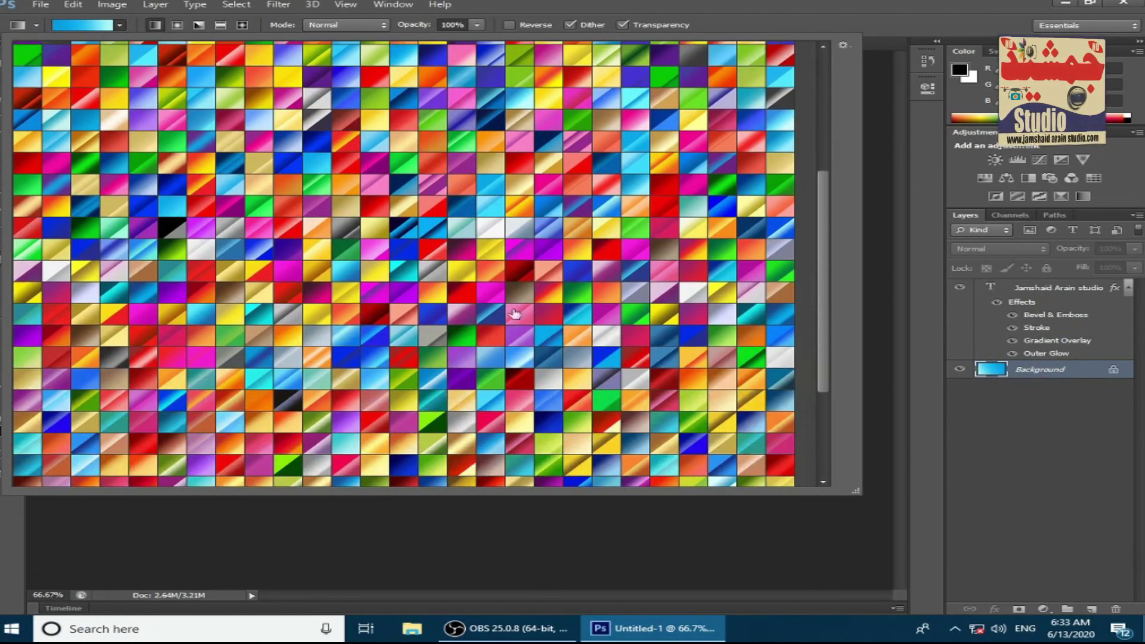
left_click(488, 295)
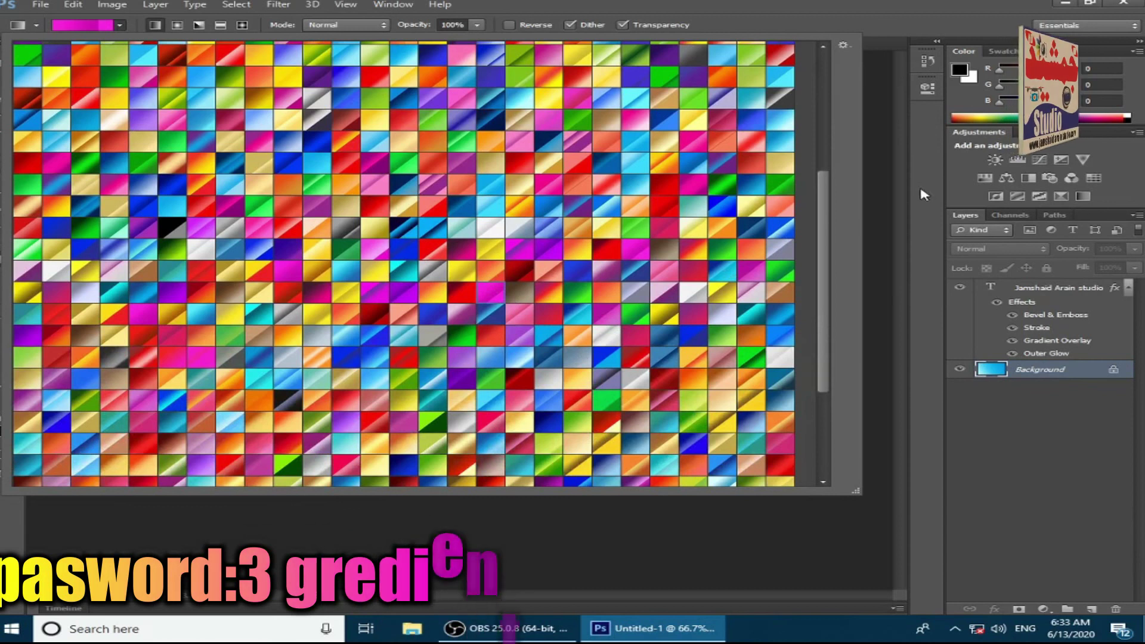
left_click(888, 200)
left_click_drag(239, 399, 107, 462)
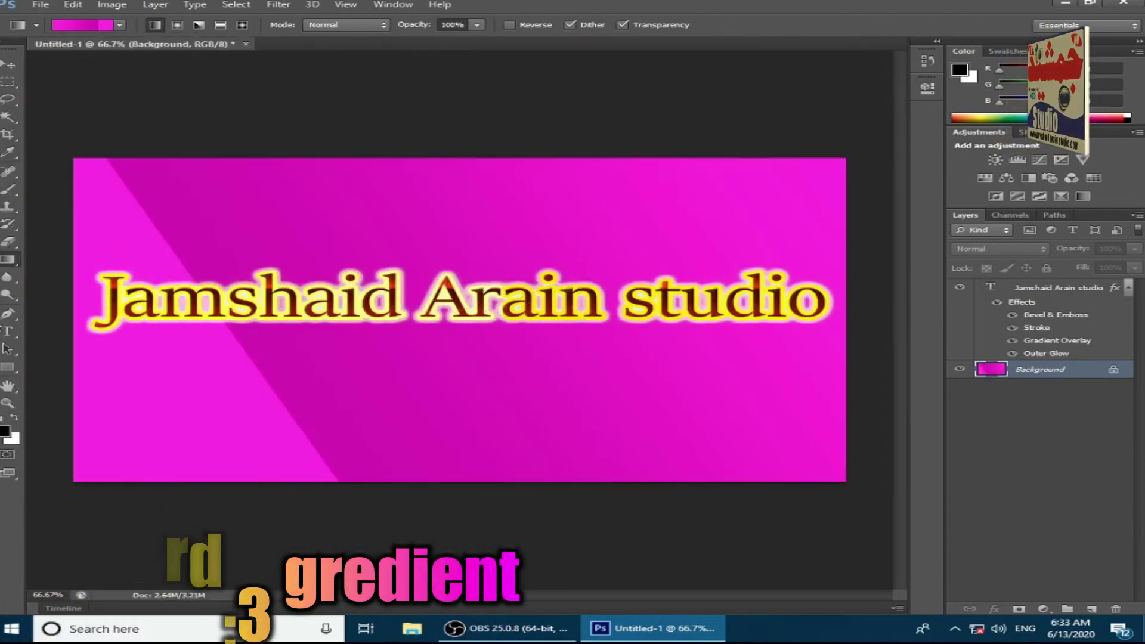
Step: Quit Photoshop without saving the Untitled-1 document
left_click(1123, 2)
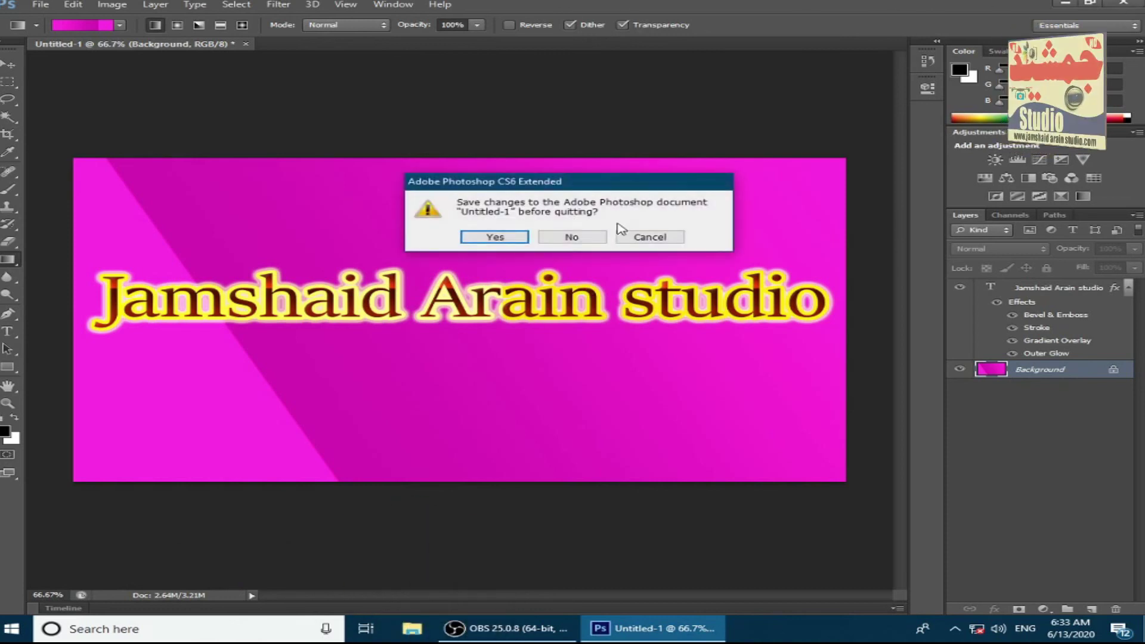
left_click(574, 237)
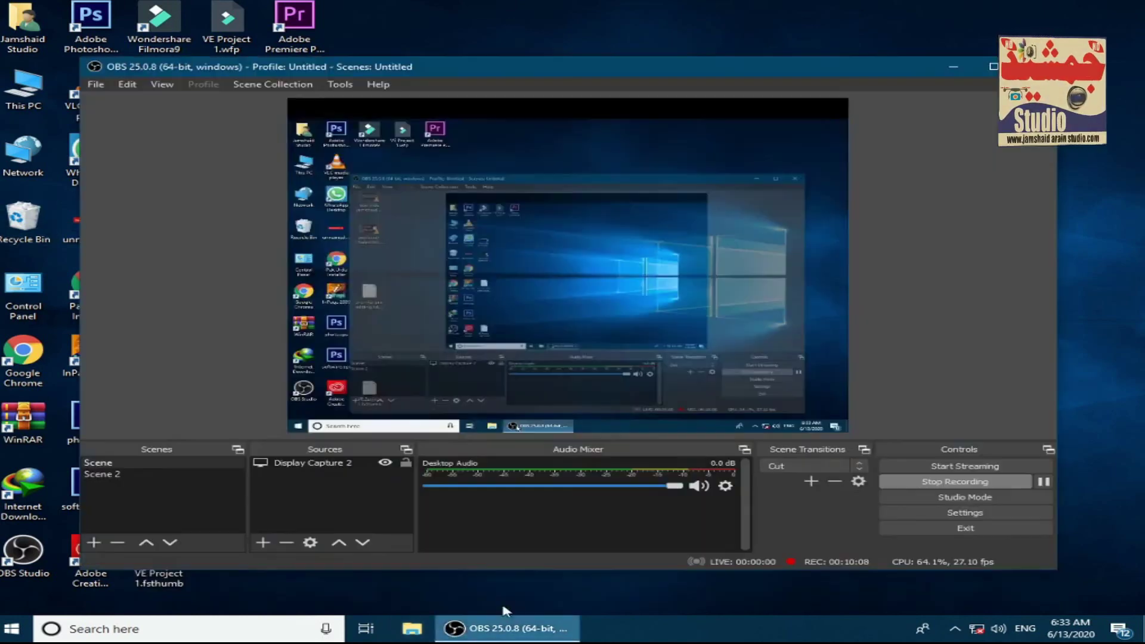
left_click(456, 630)
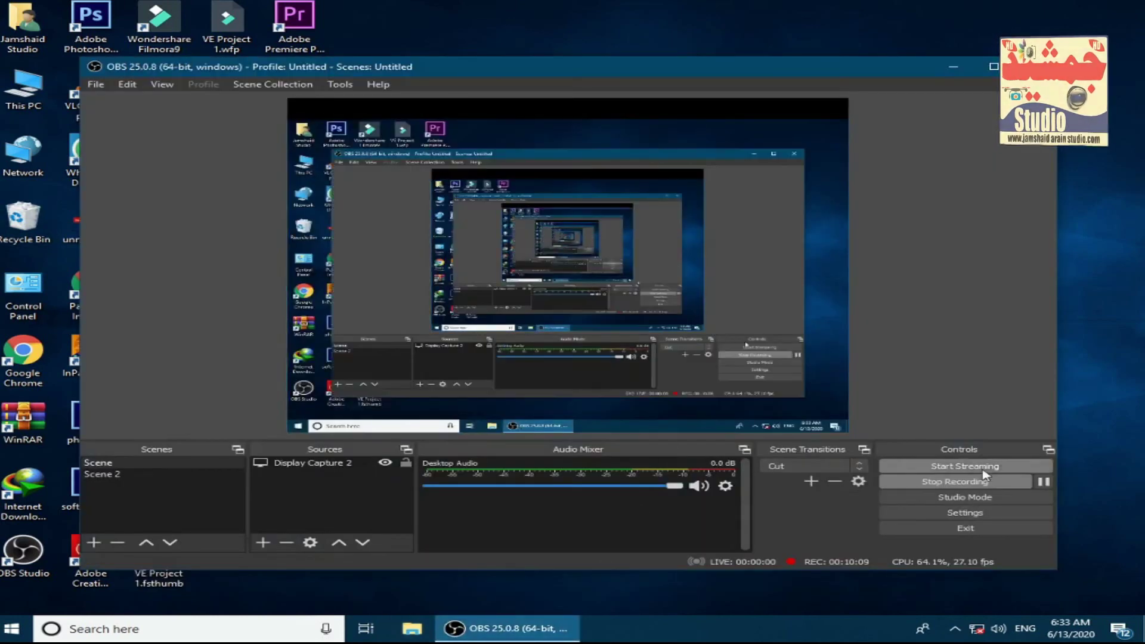
left_click(981, 485)
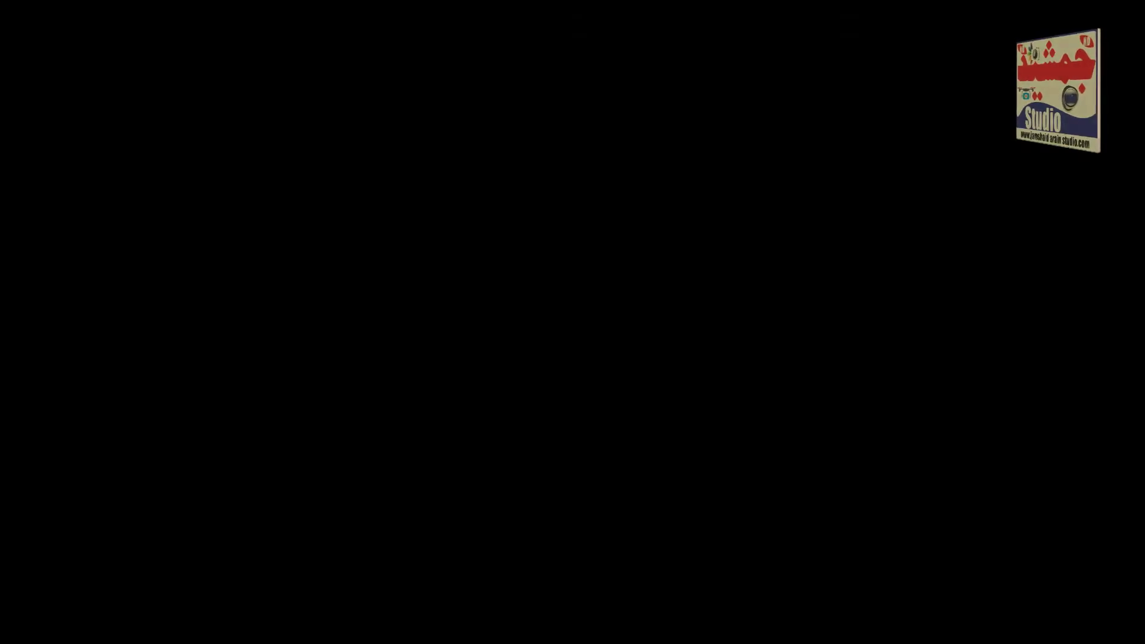